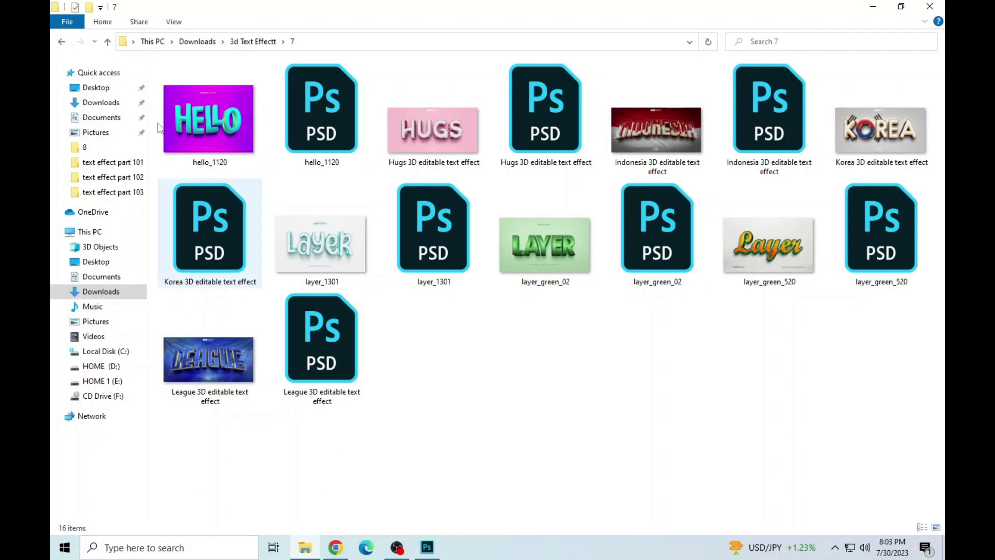
Open the hello_1120.jpg preview from the '7' templates folder in Photos.
double_click(183, 120)
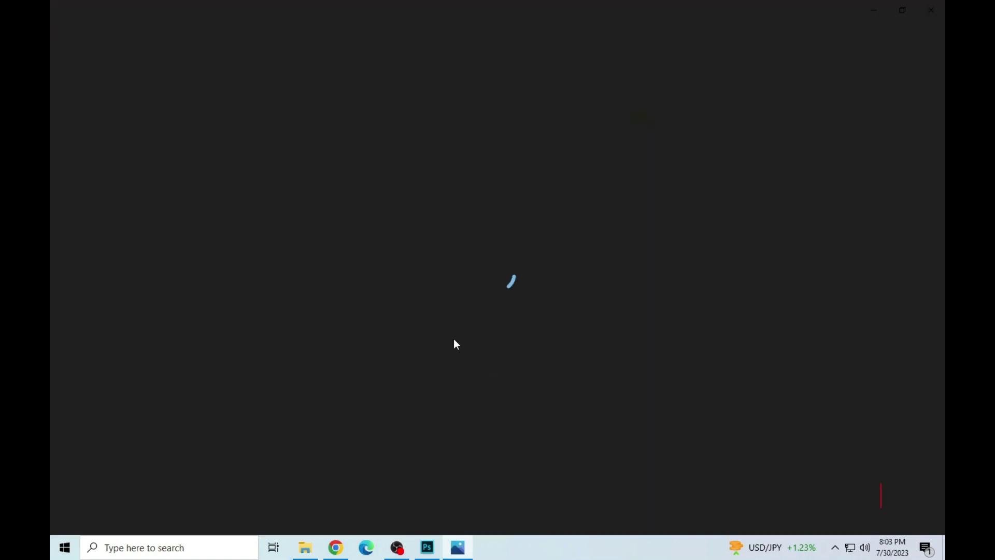
Step forward through the previews and zoom in on the HELLO lettering.
key("Right")
key("Right")
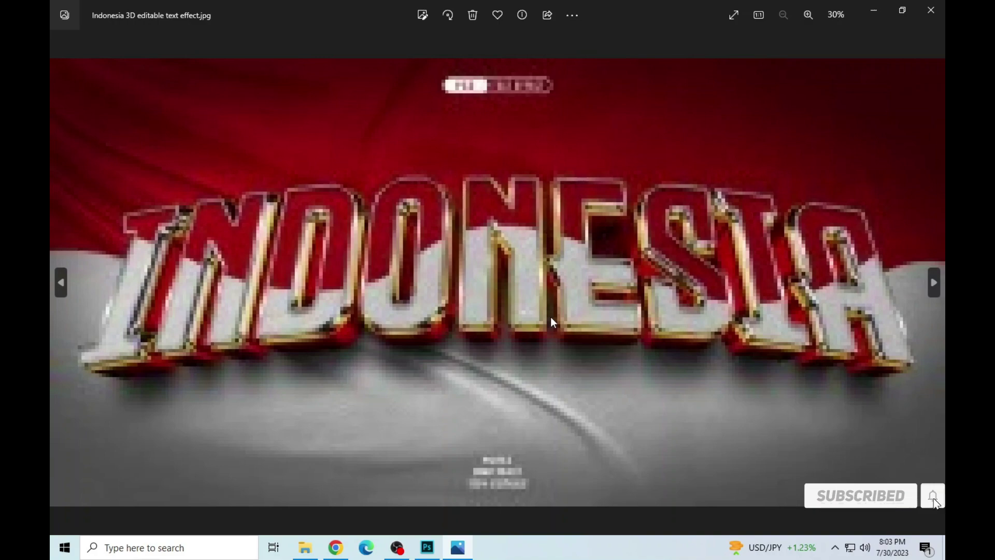
key("Right")
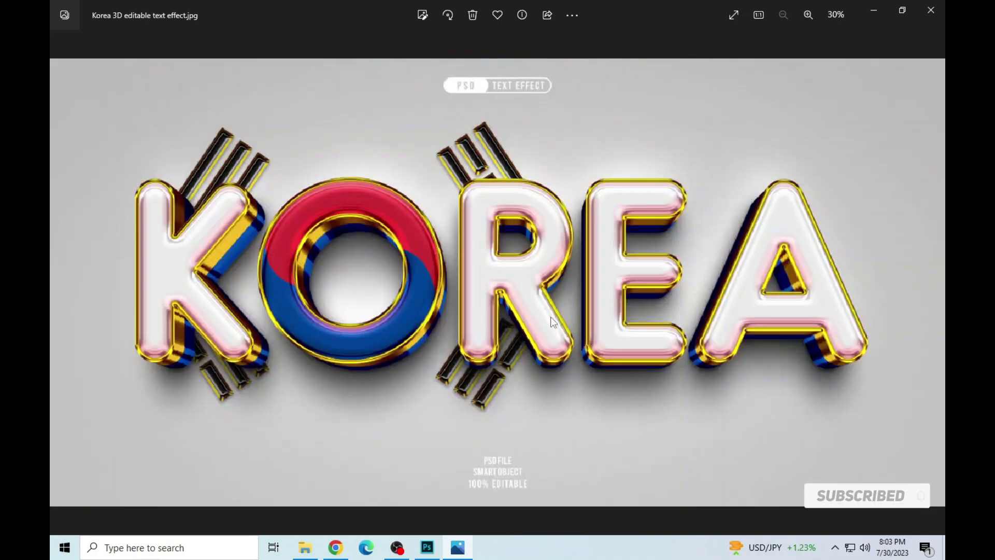
key("Right")
key("Right")
key("Right")
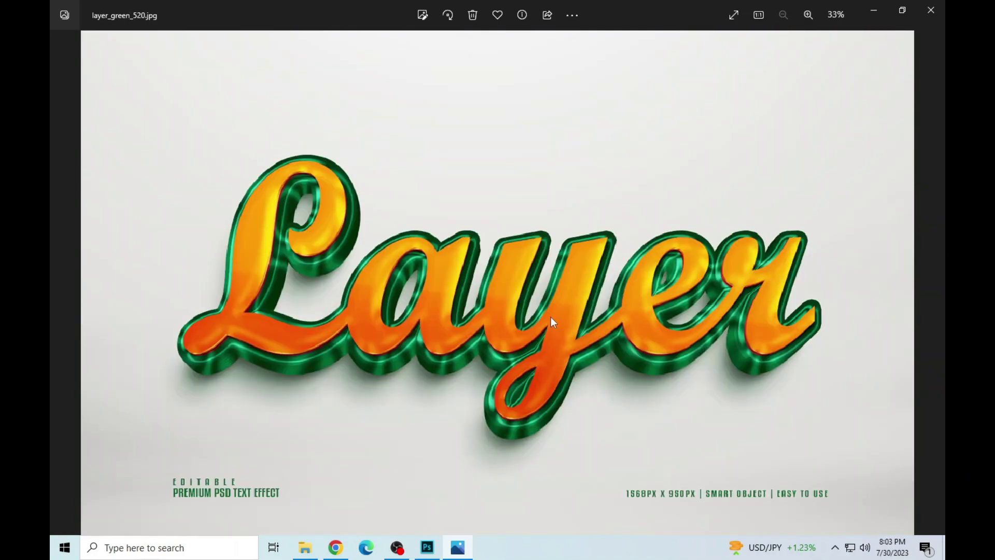
key("Right")
key("Right")
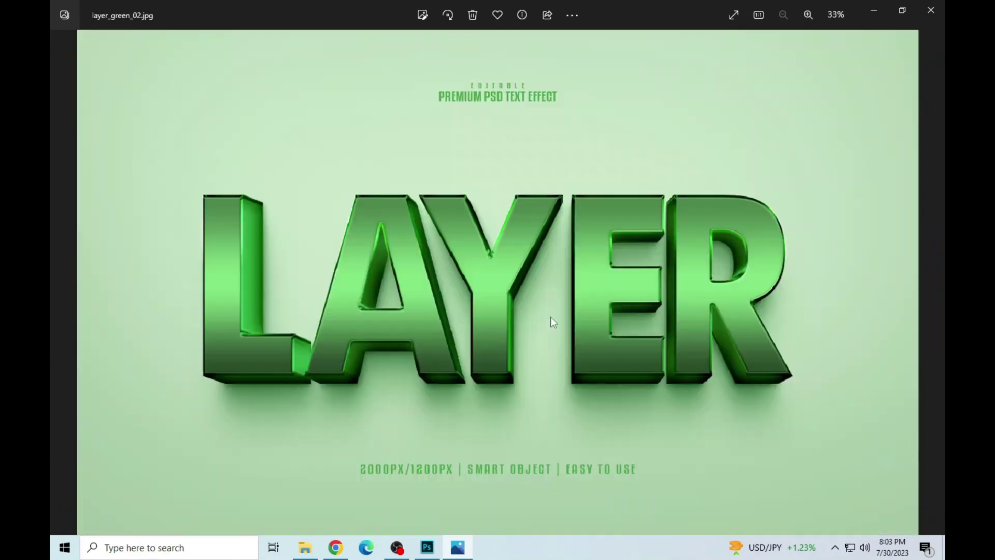
key("Right")
key("Right")
scroll(399, 255, "up", 3)
mouse_move(400, 254)
left_mouse_down()
mouse_move(444, 278)
mouse_move(570, 280)
mouse_move(223, 287)
mouse_move(577, 364)
left_mouse_up()
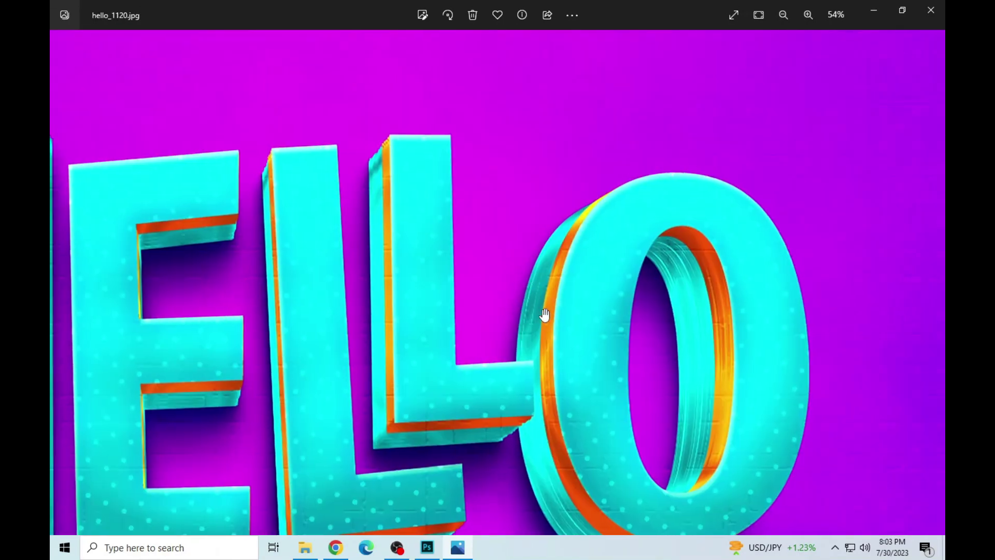
left_click_drag(576, 315, 546, 316)
scroll(524, 300, "down", 3)
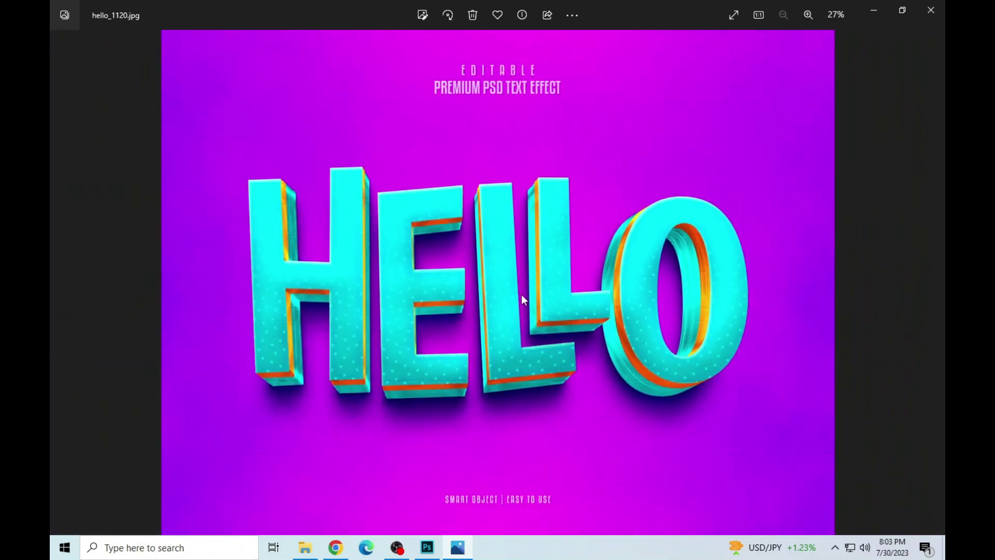
Inspect the Hugs and Indonesia previews up close.
key("Left")
scroll(395, 269, "up", 3)
left_click_drag(264, 275, 433, 317)
key("Right")
key("Right")
key("Right")
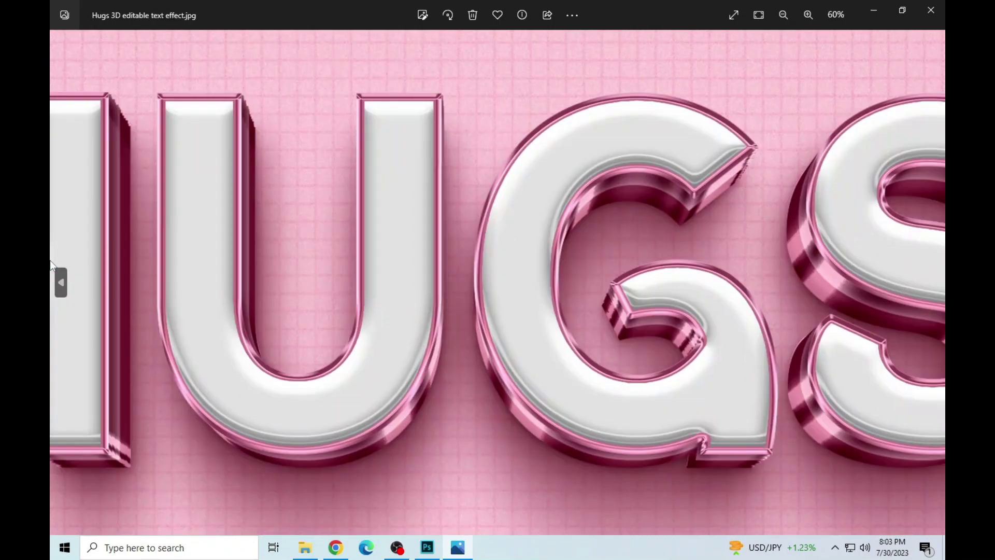
key("Right")
key("Right")
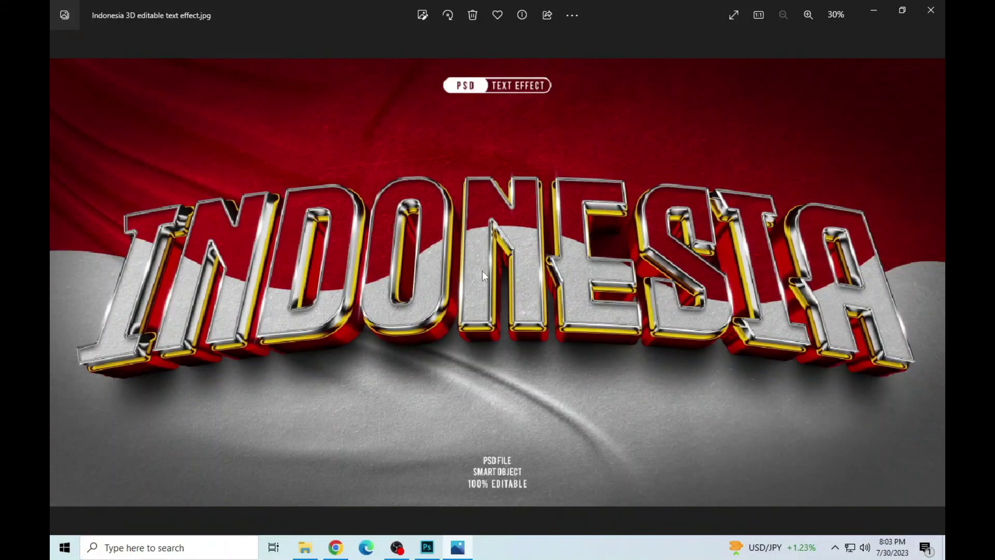
scroll(482, 275, "up", 2)
mouse_move(482, 275)
left_mouse_down()
mouse_move(792, 310)
mouse_move(301, 331)
left_mouse_up()
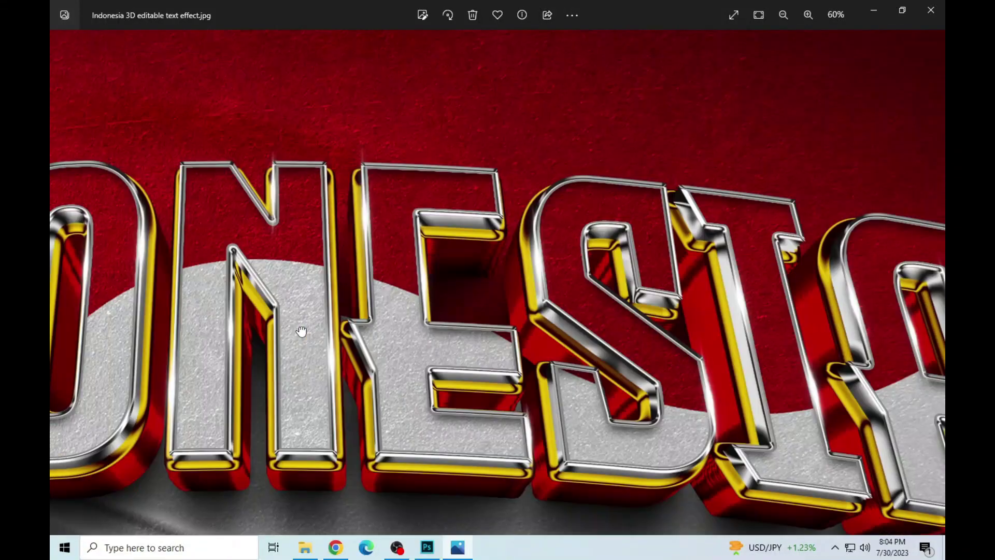
scroll(479, 285, "down", 2)
Inspect the Korea and layer_1301 previews up close.
key("Right")
scroll(411, 235, "up", 2)
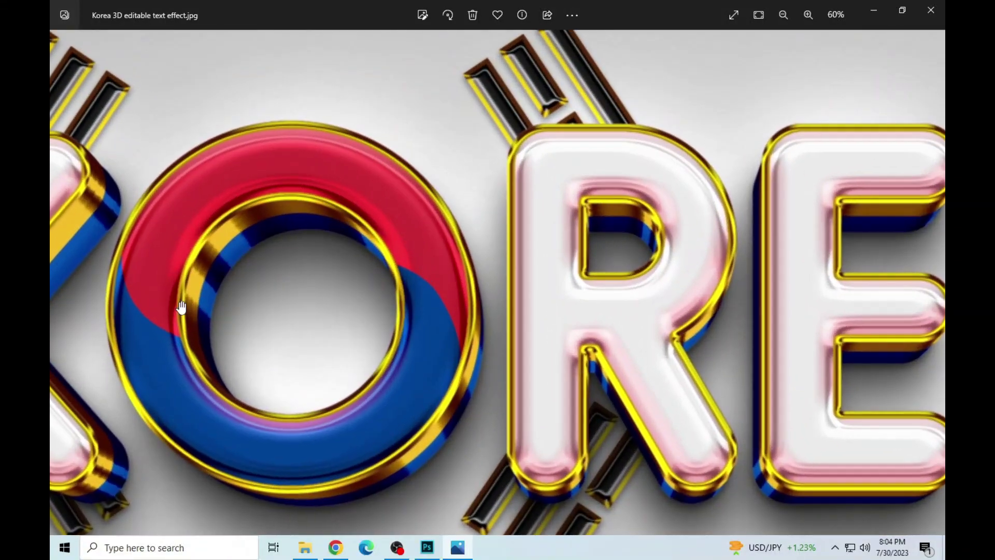
mouse_move(190, 332)
left_mouse_down()
mouse_move(464, 320)
mouse_move(200, 270)
left_mouse_up()
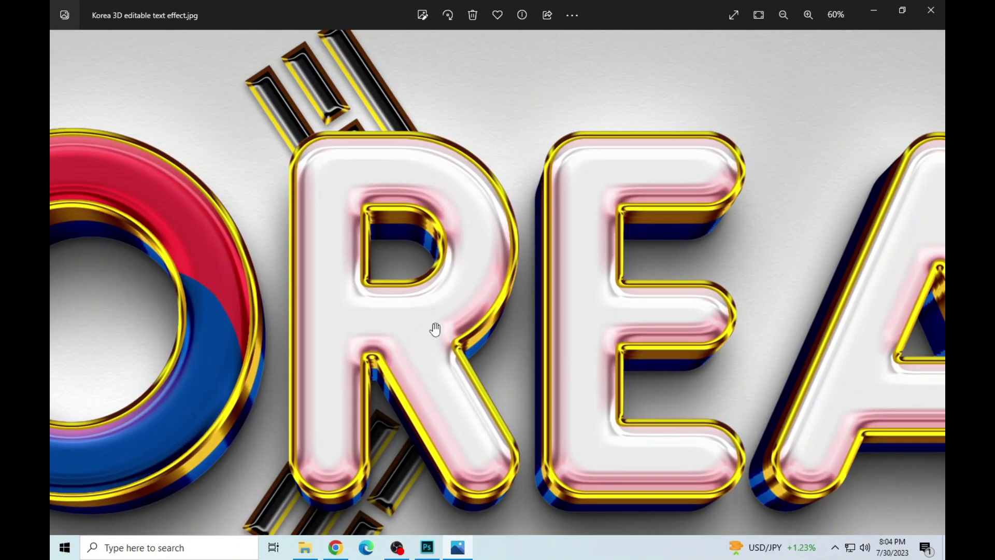
scroll(435, 323, "down", 2)
key("Right")
scroll(515, 284, "up", 2)
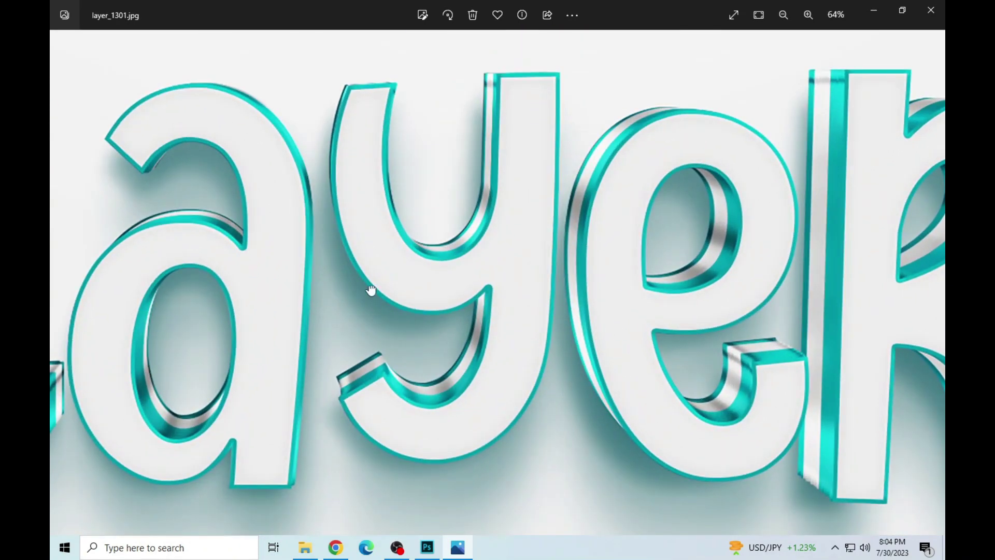
mouse_move(371, 285)
left_mouse_down()
mouse_move(598, 315)
mouse_move(333, 326)
left_mouse_up()
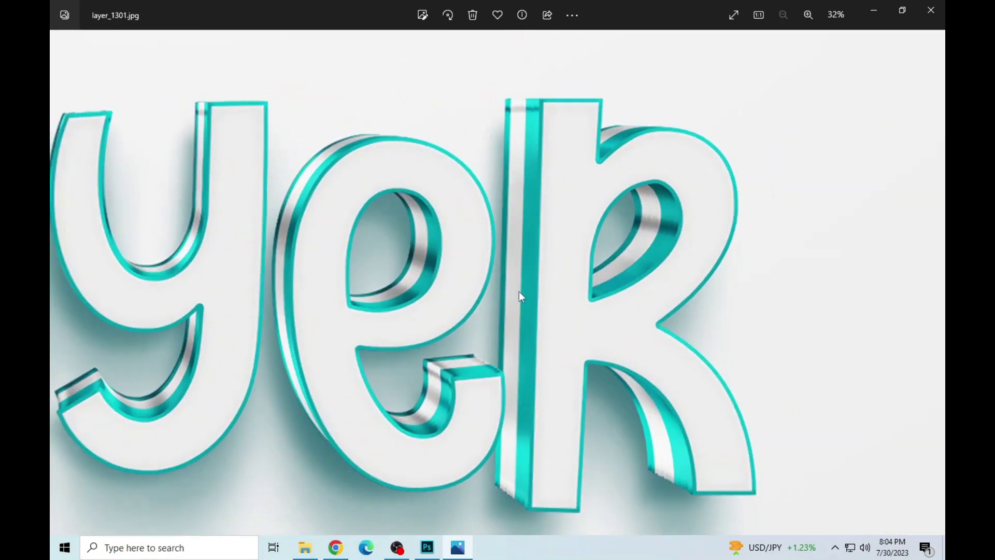
scroll(518, 291, "down", 2)
Zoom through the layer_green_02, layer_green_520 and League previews, then close Photos.
key("Right")
scroll(499, 284, "up", 2)
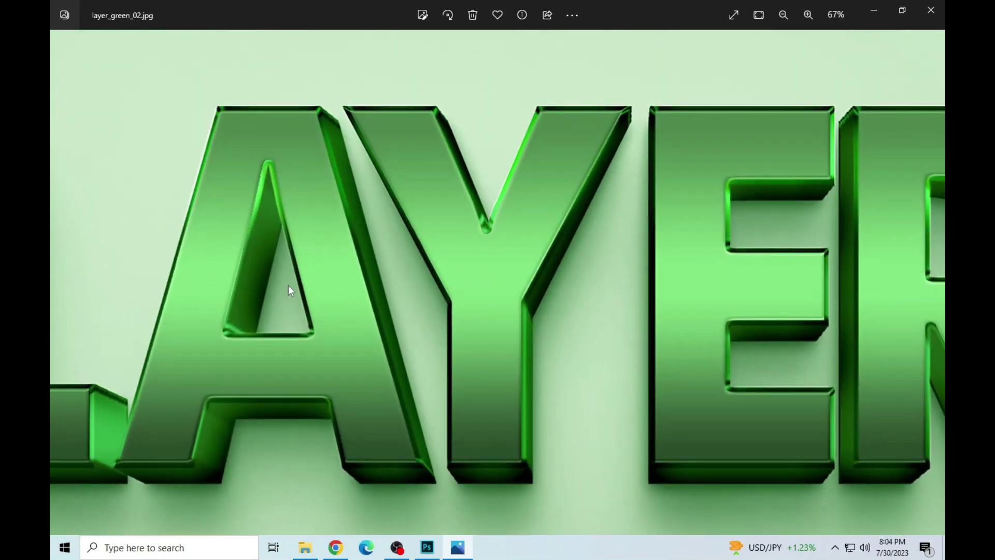
scroll(288, 285, "down", 2)
key("Right")
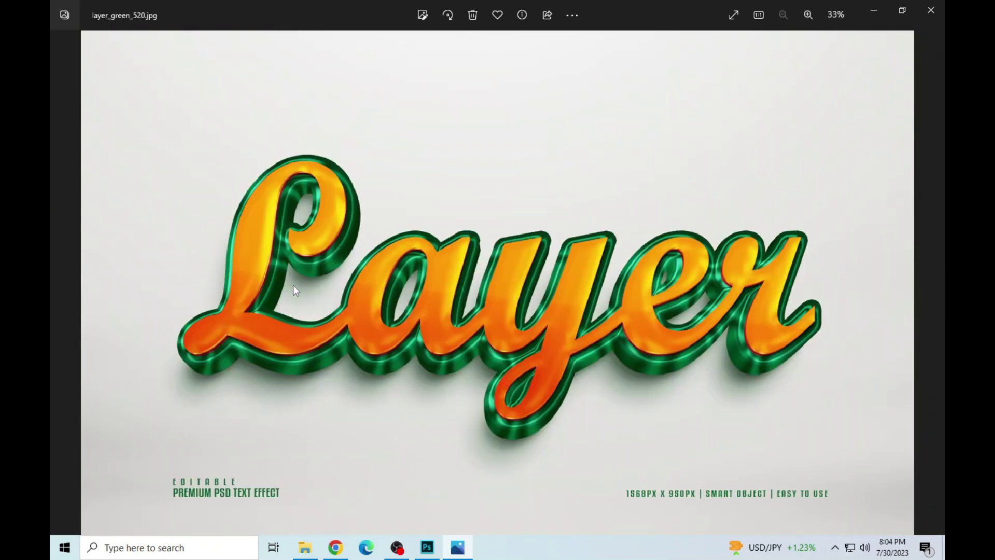
scroll(505, 333, "up", 2)
scroll(506, 332, "down", 2)
key("Right")
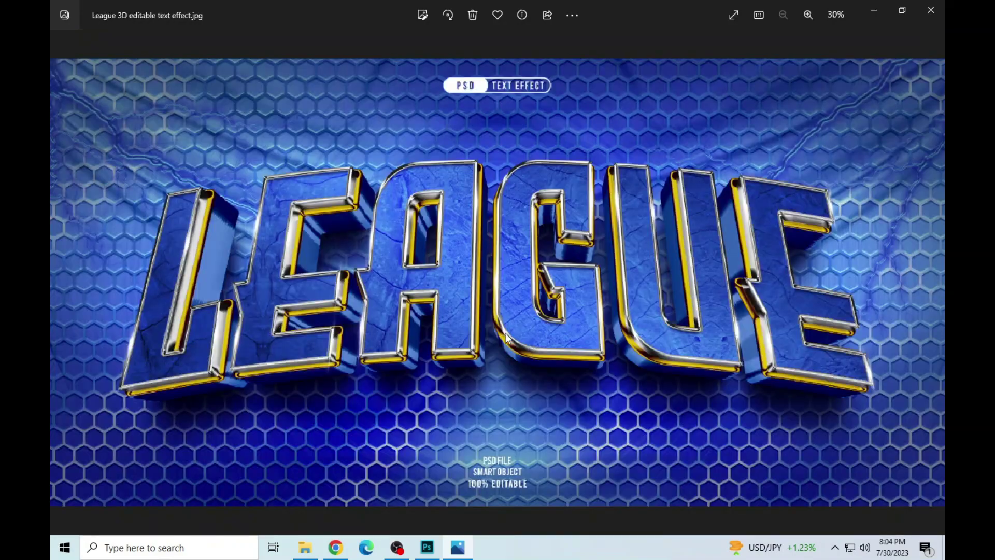
scroll(506, 336, "up", 2)
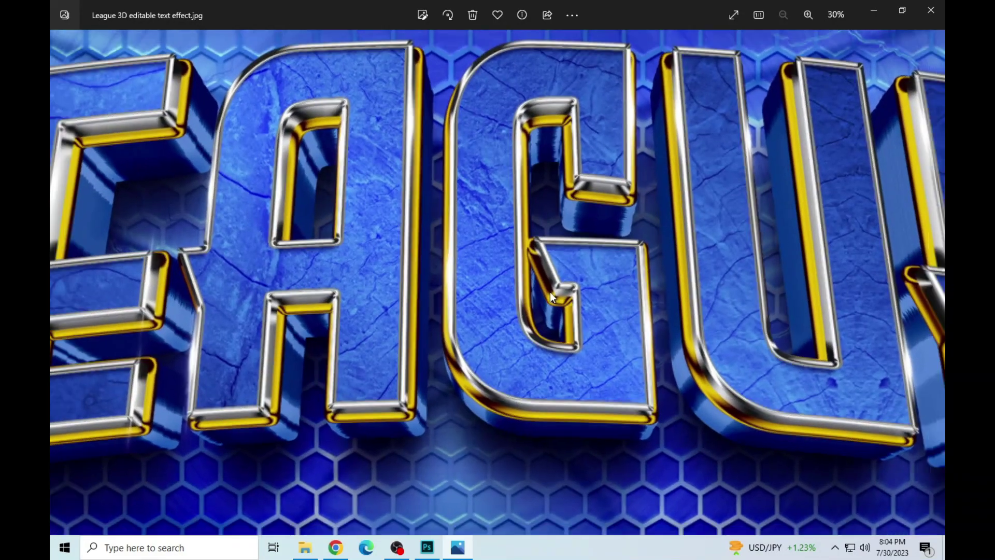
scroll(506, 336, "down", 2)
left_click(931, 10)
Open hello_1120.psd and its Place Your Text Here smart object, dismissing missing-font warnings.
double_click(294, 121)
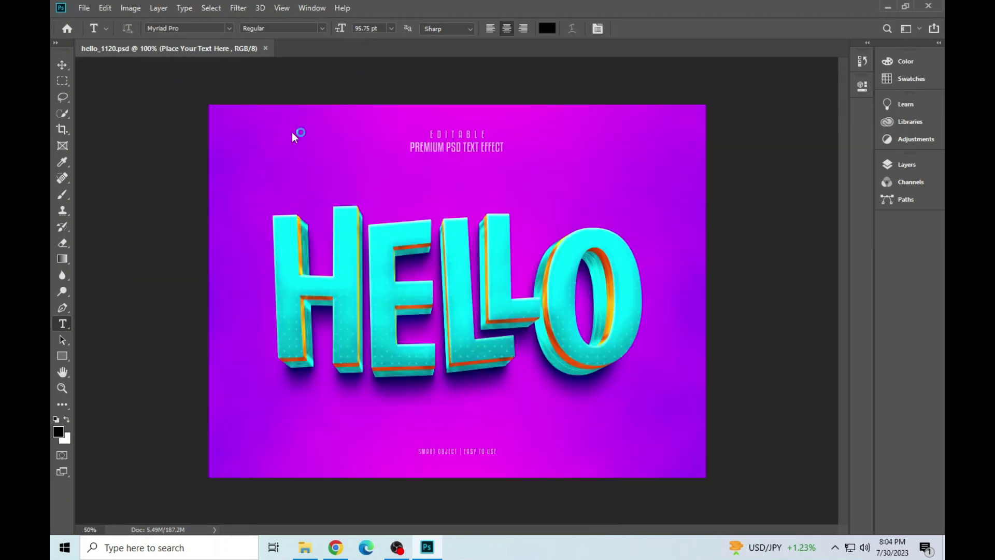
left_click(545, 300)
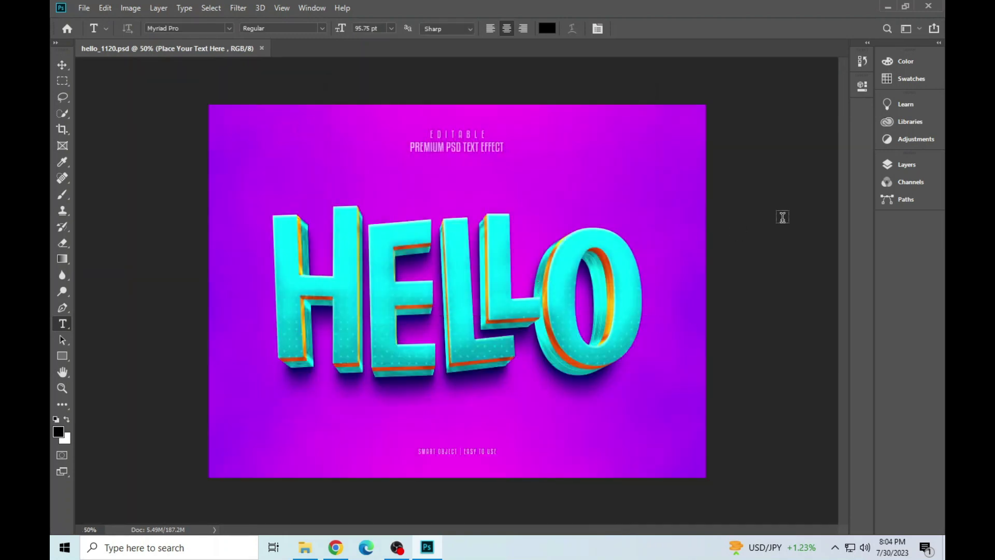
left_click(907, 165)
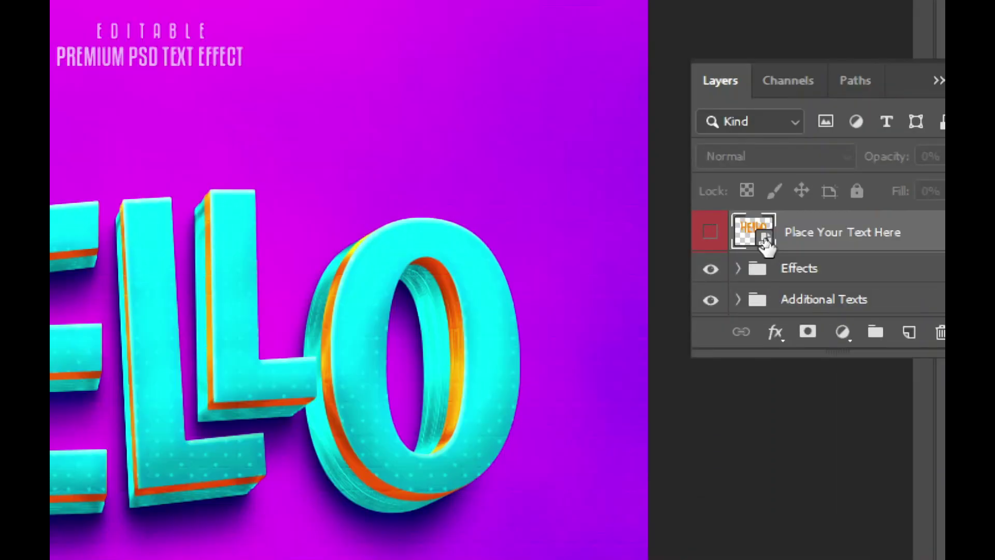
double_click(766, 244)
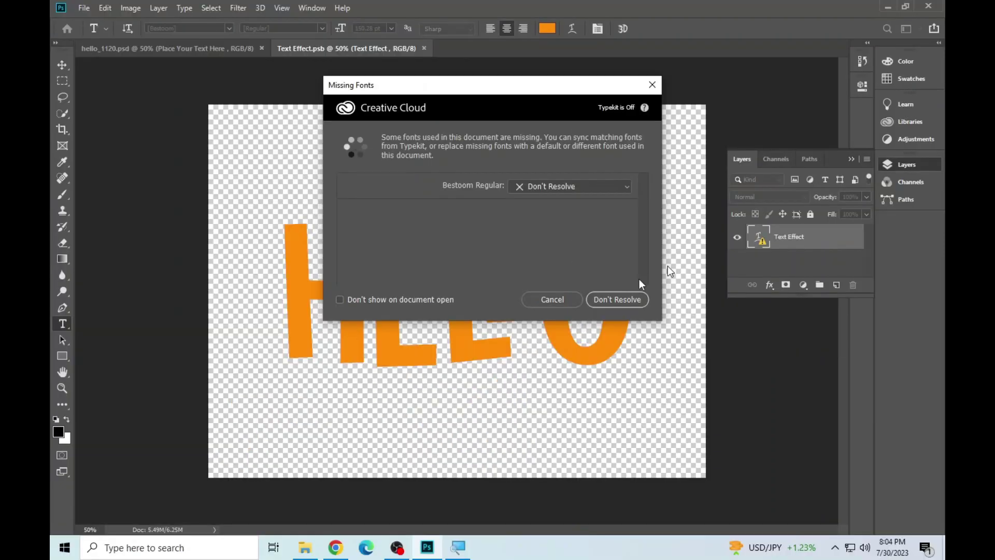
left_click(565, 299)
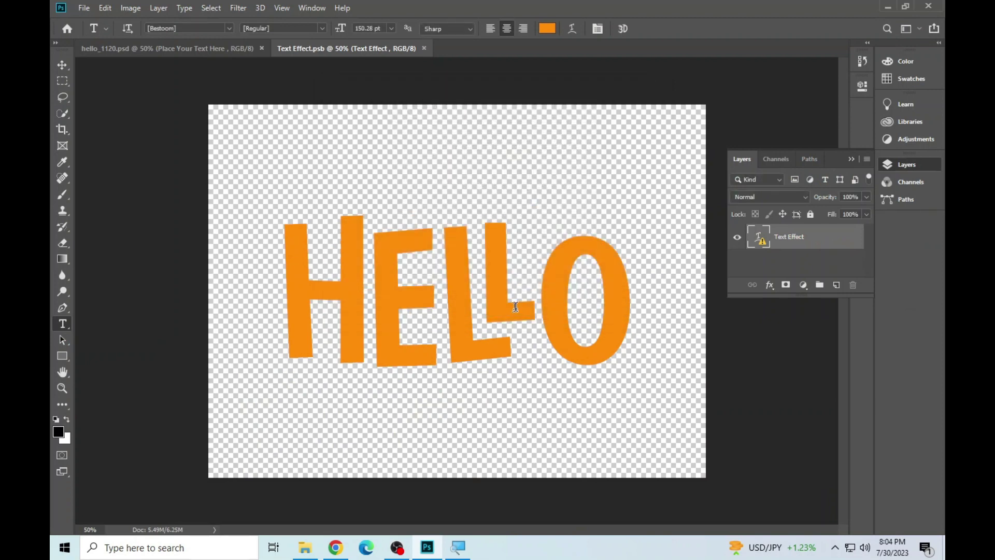
Copy the missing font name Bestoom from the HELLO text's font field.
left_click(503, 311)
left_click(529, 237)
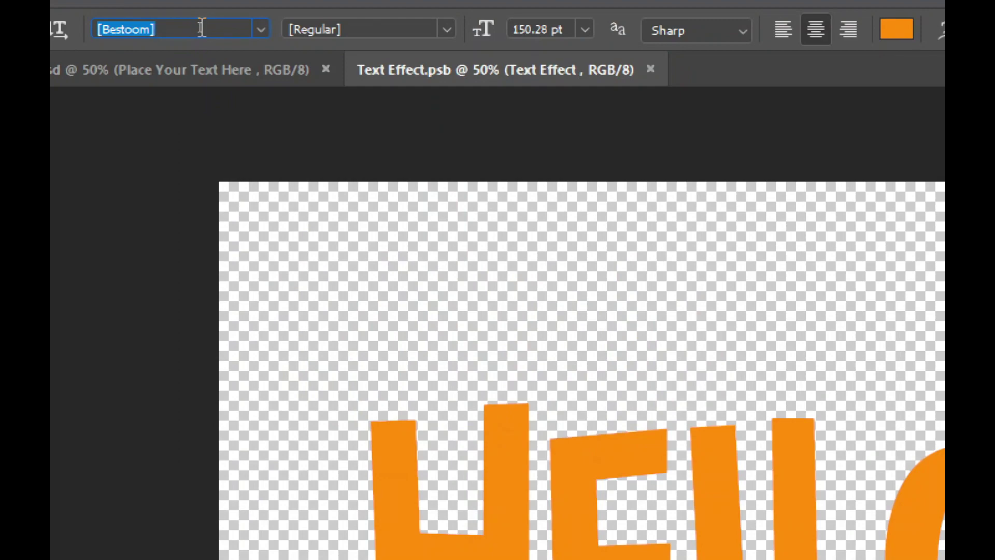
right_click(200, 27)
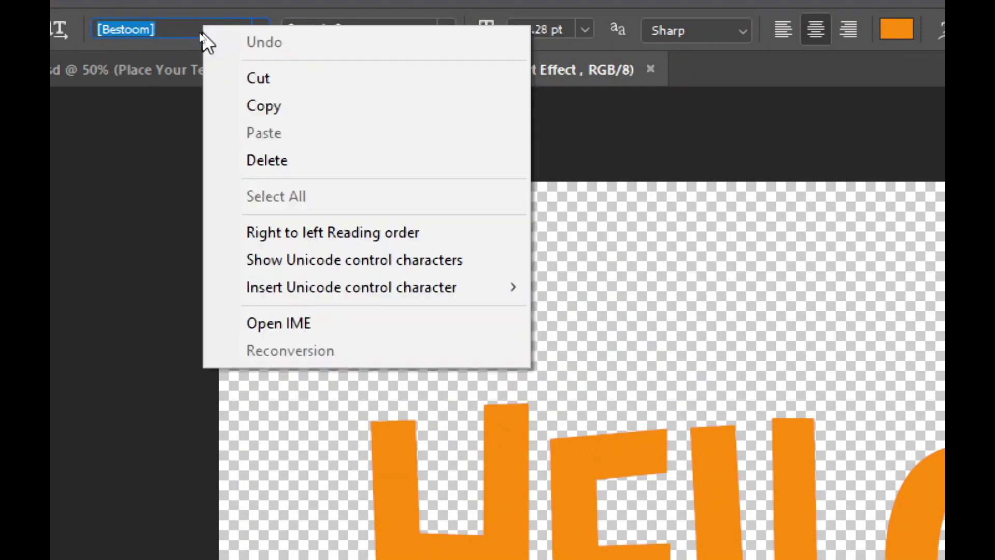
left_click(264, 106)
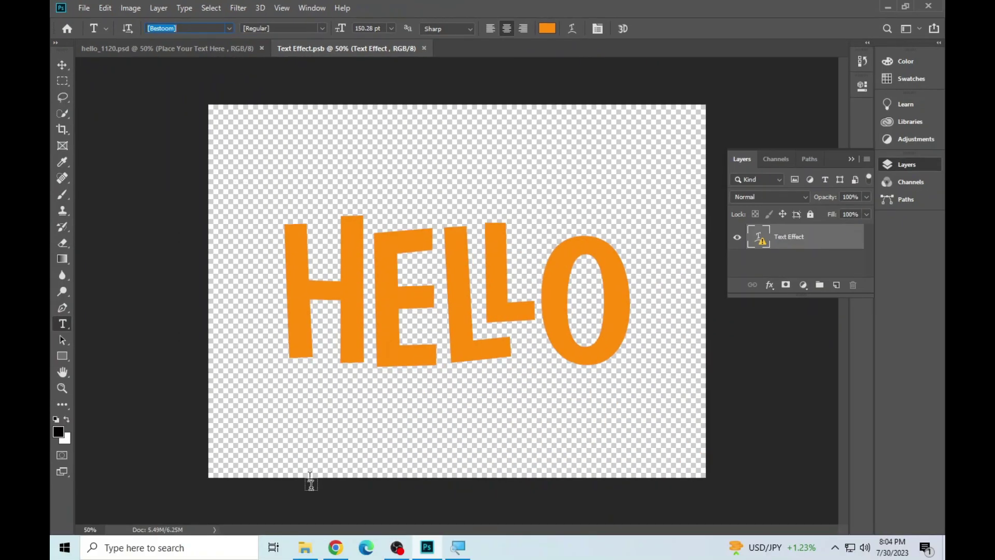
left_click(336, 547)
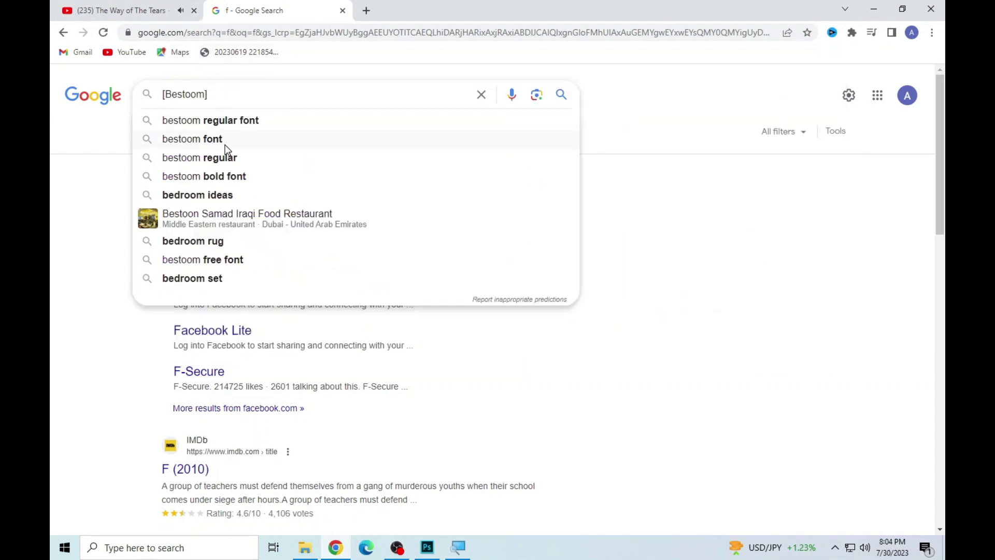
Search for the Bestoom font and follow the dfonts download link.
left_click(220, 140)
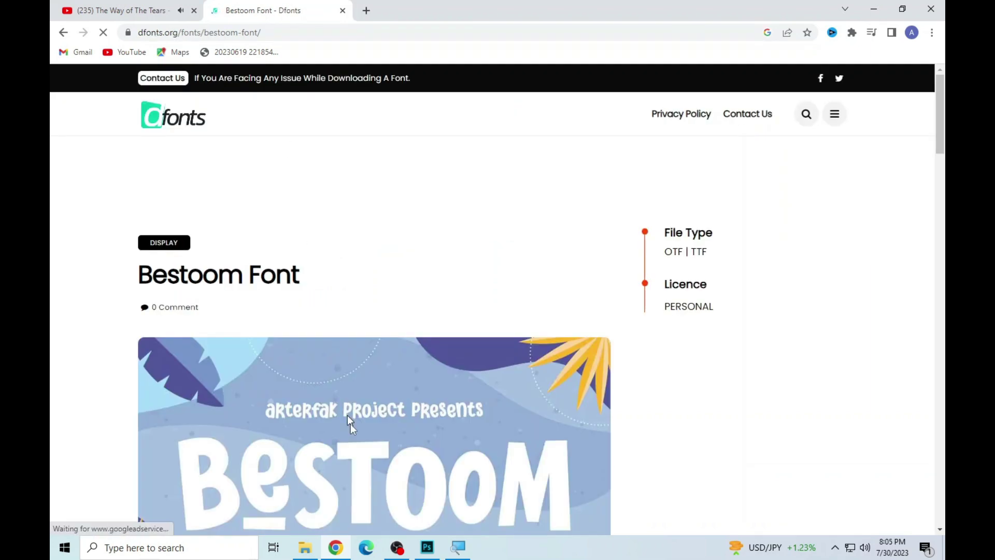
scroll(347, 415, "down", 5)
scroll(346, 413, "down", 5)
scroll(238, 256, "up", 3)
scroll(284, 272, "down", 5)
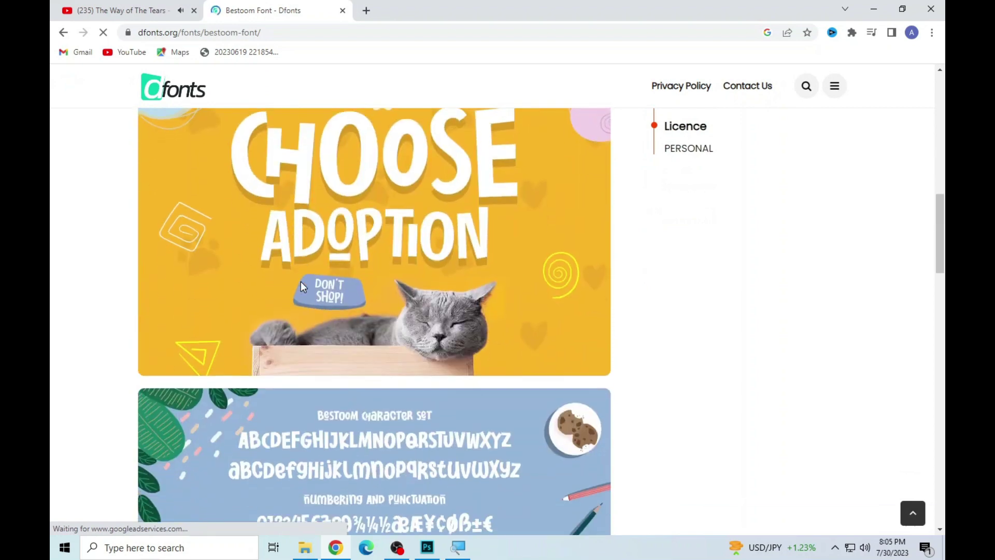
scroll(300, 282, "down", 6)
scroll(303, 283, "down", 5)
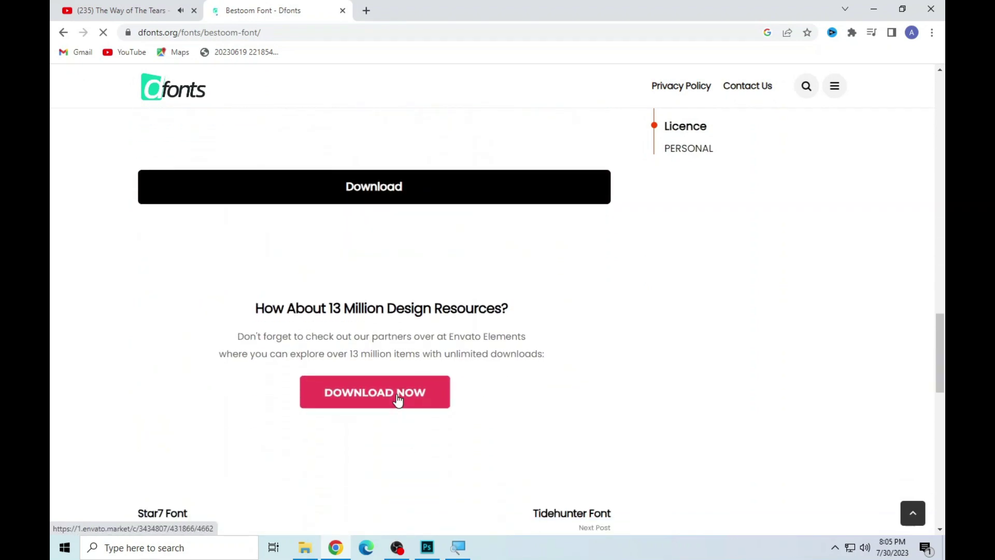
left_click(398, 400)
Close the ad tabs and retry the download from the Bestoom dfonts page.
left_click(236, 10)
scroll(403, 373, "down", 5)
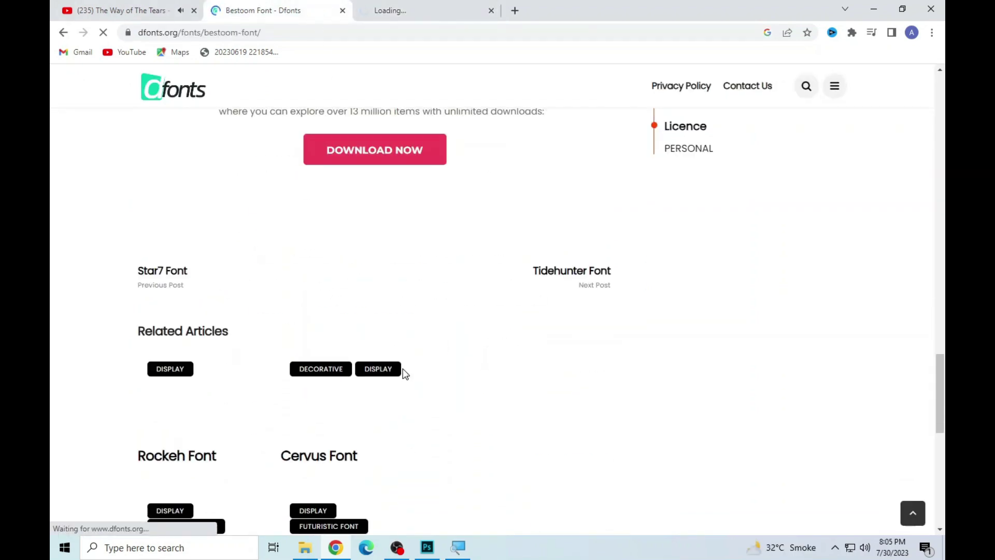
scroll(405, 372, "down", 1)
scroll(404, 369, "up", 6)
scroll(393, 350, "up", 4)
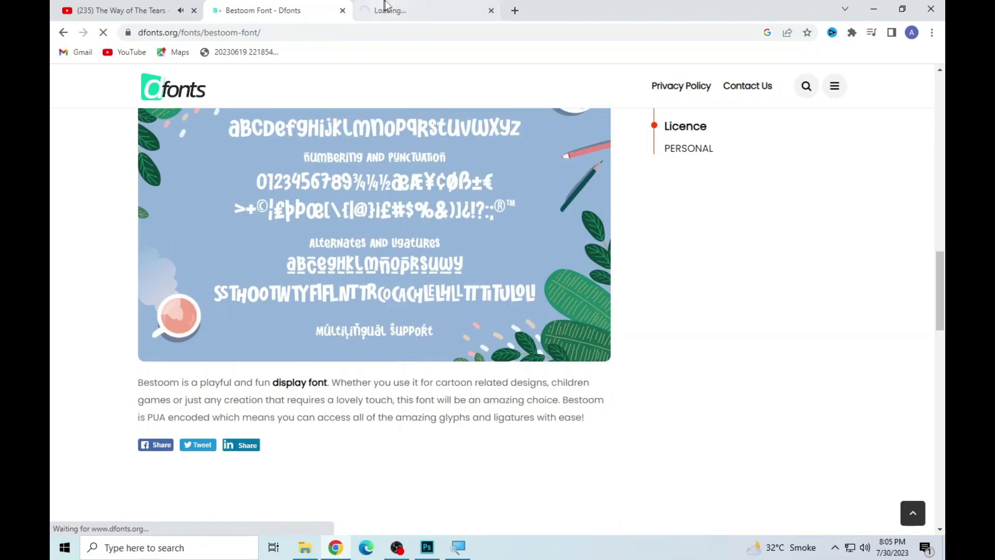
left_click(356, 6)
left_click(303, 7)
scroll(322, 207, "down", 5)
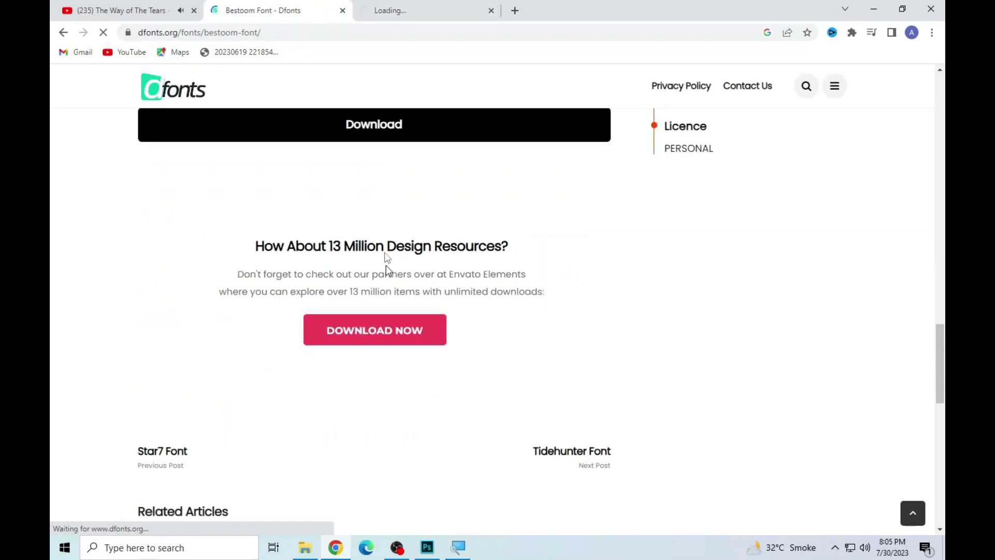
left_click(399, 336)
left_click(280, 6)
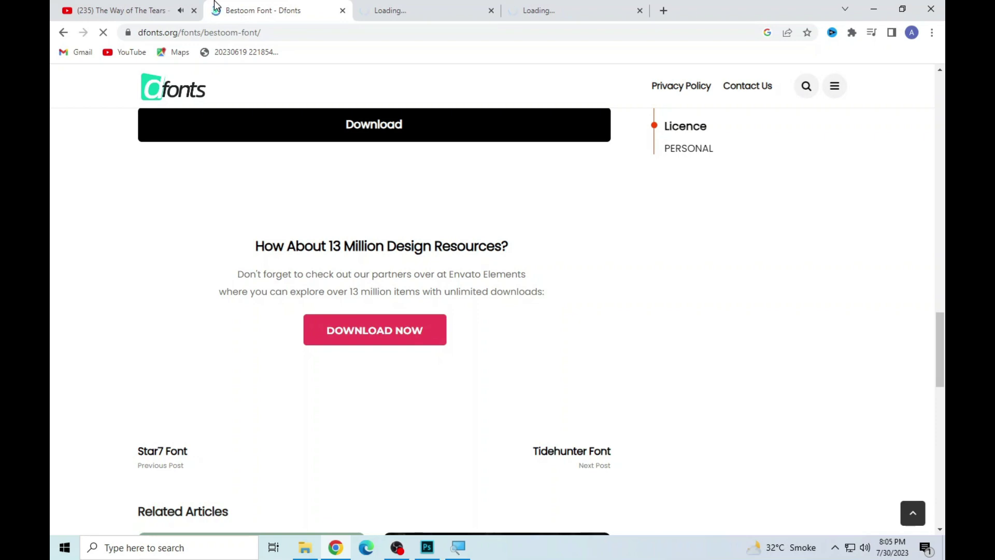
scroll(373, 321, "up", 5)
scroll(396, 377, "down", 2)
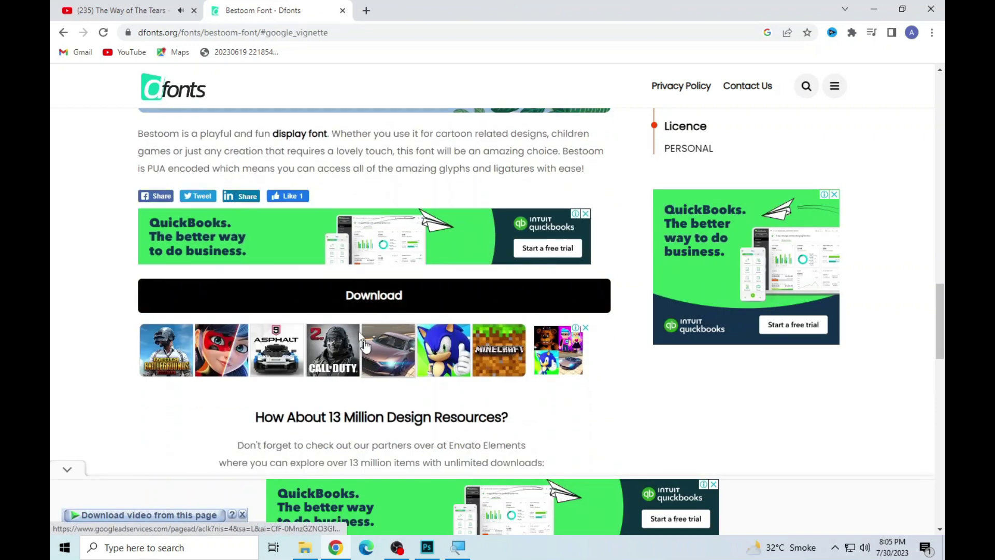
Download bestoom-playful-handwritten.zip and install Bestoom-Regular.otf through Font Viewer.
left_click(369, 299)
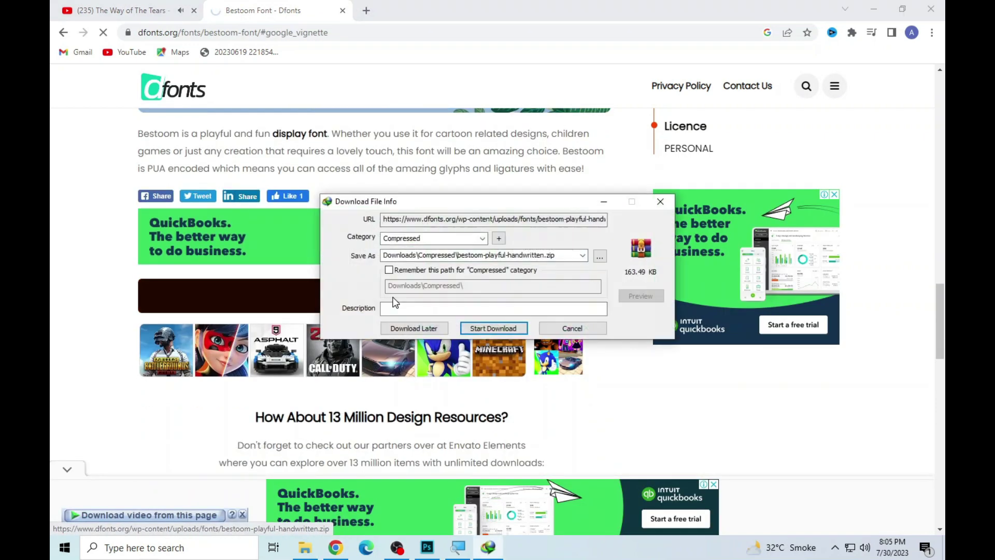
key("Return")
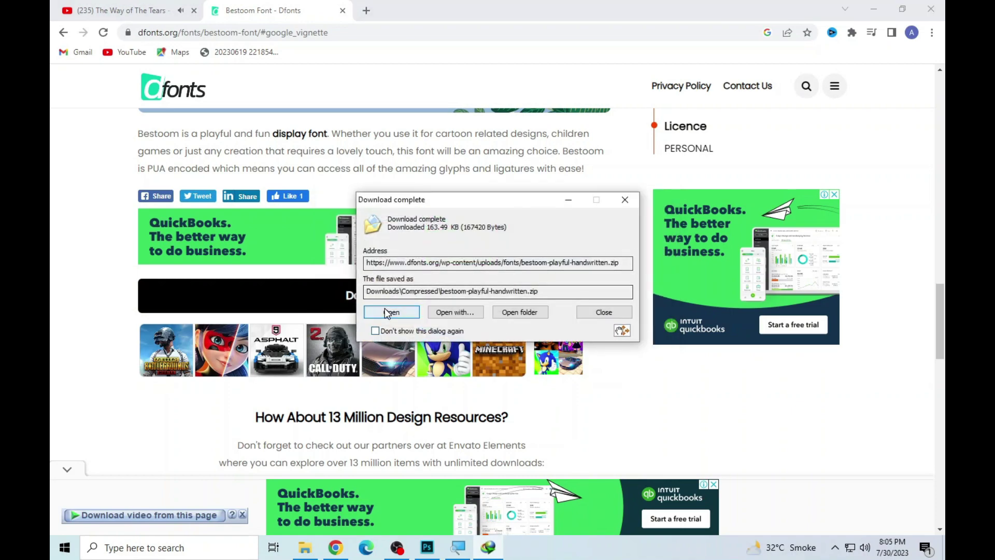
left_click(387, 310)
left_click(198, 222)
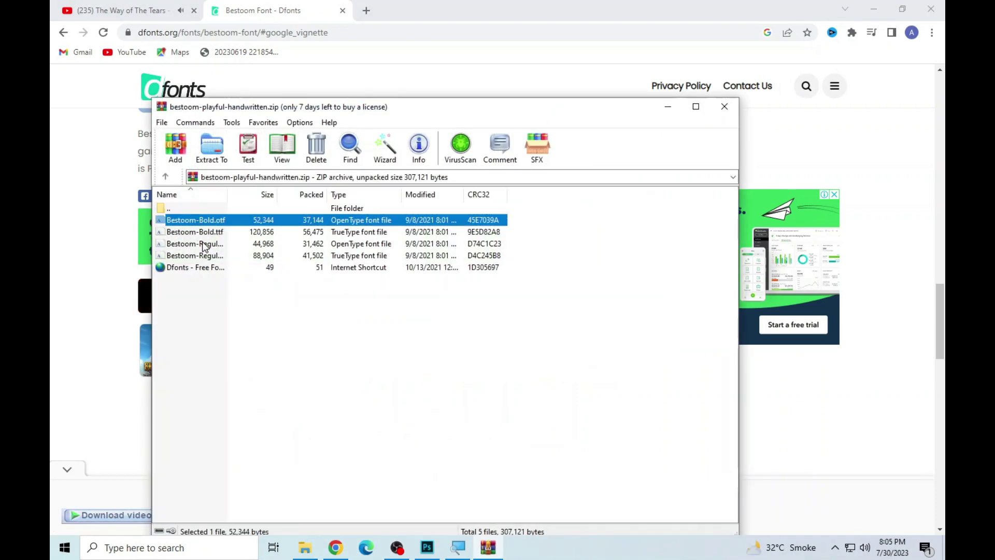
double_click(207, 244)
left_click(209, 147)
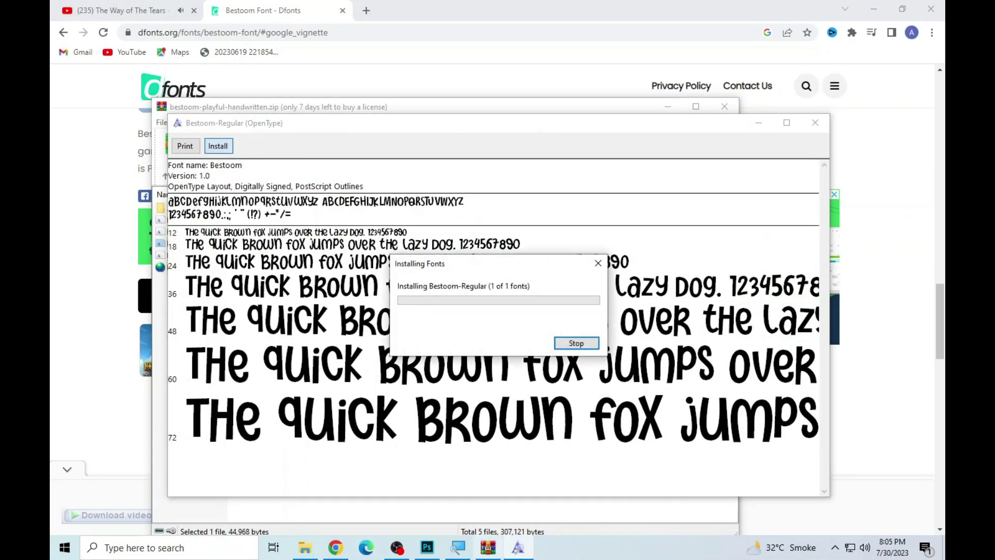
left_click(433, 551)
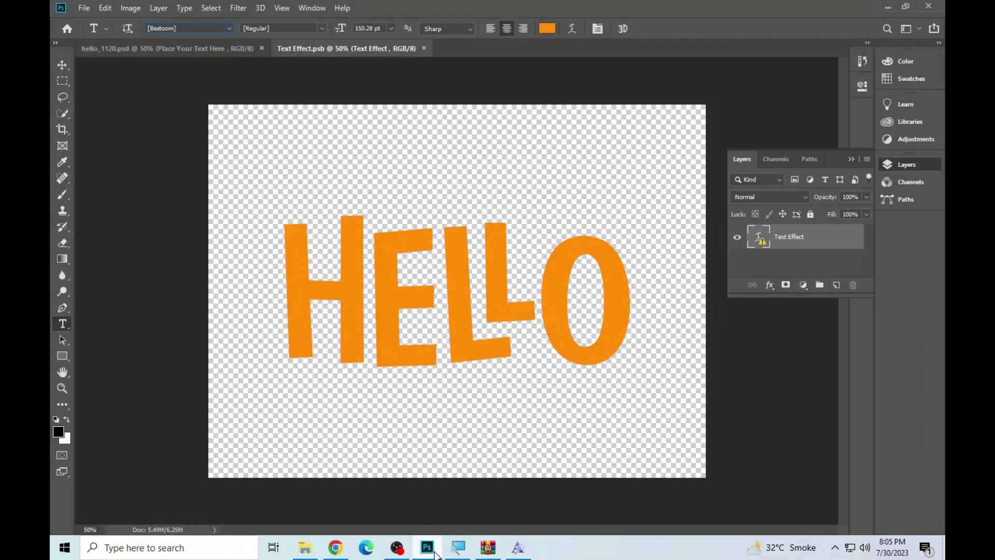
Put the HELLO text into editing, accepting the layout-change warning twice.
left_click(397, 299)
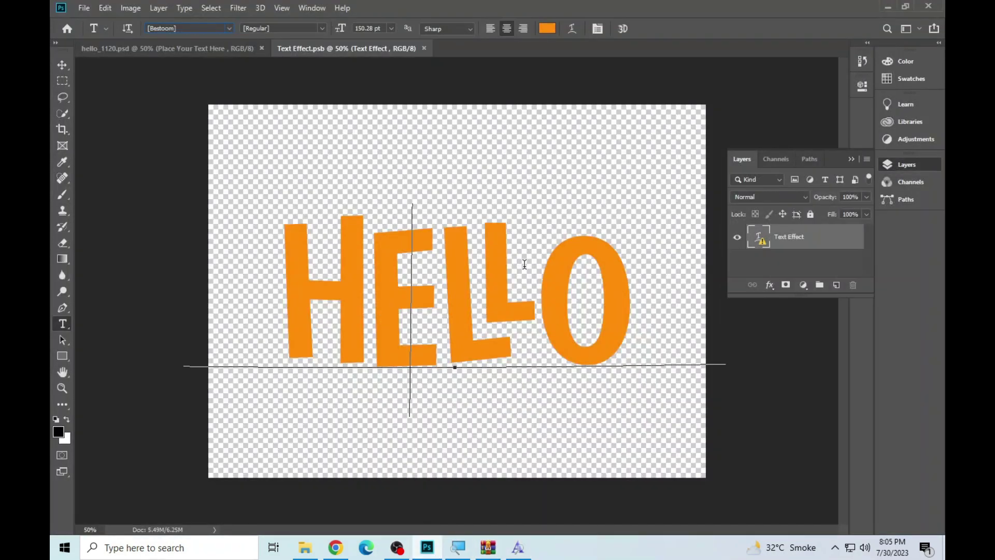
left_click(524, 264)
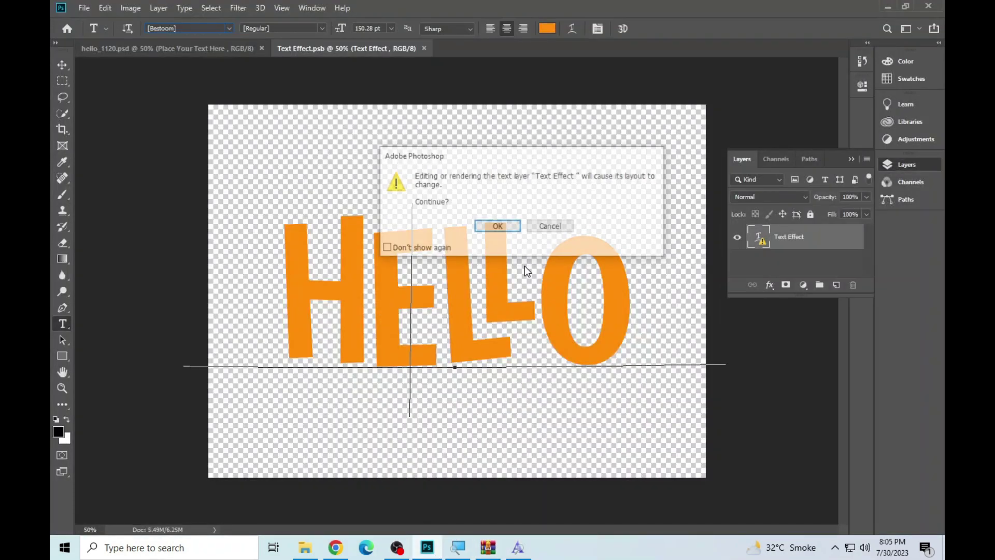
left_click(498, 227)
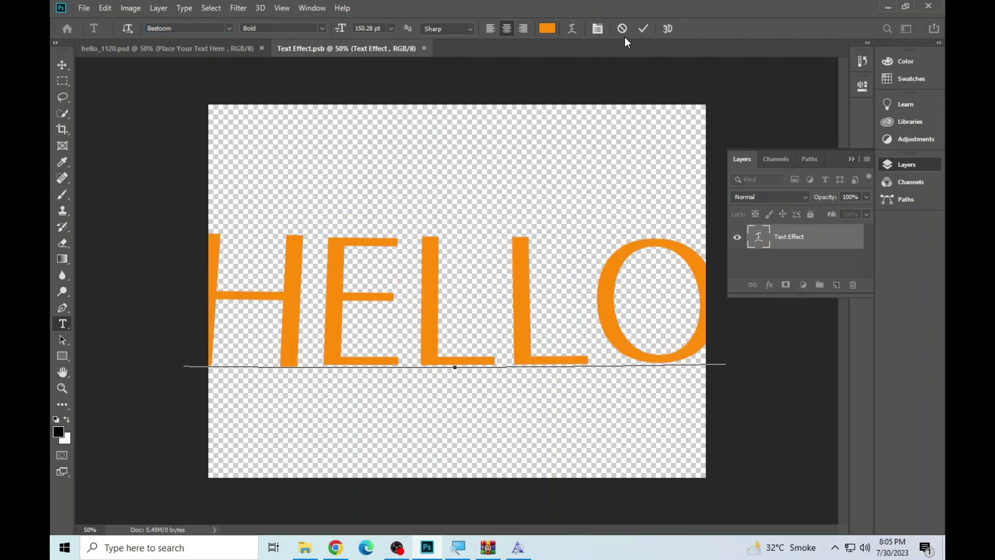
left_click(622, 29)
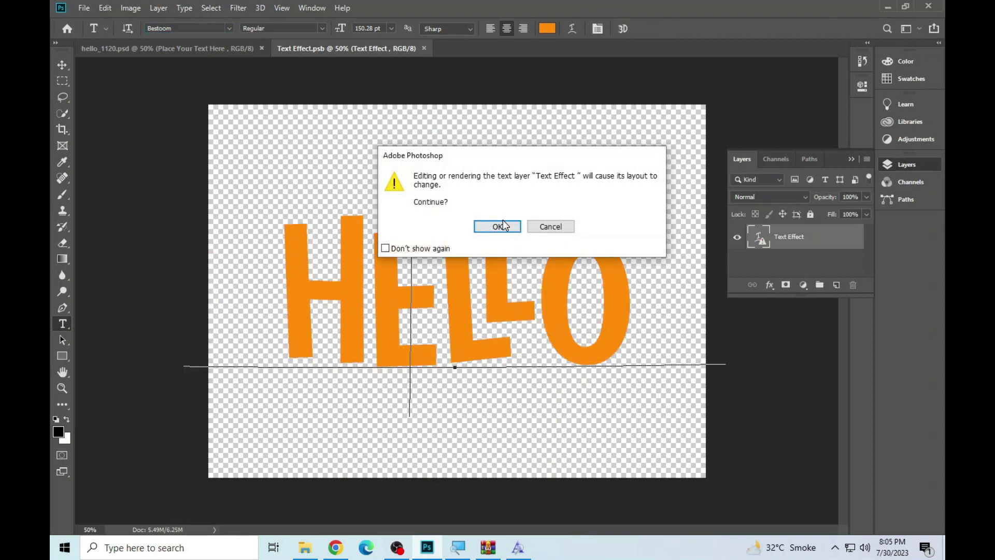
left_click(497, 227)
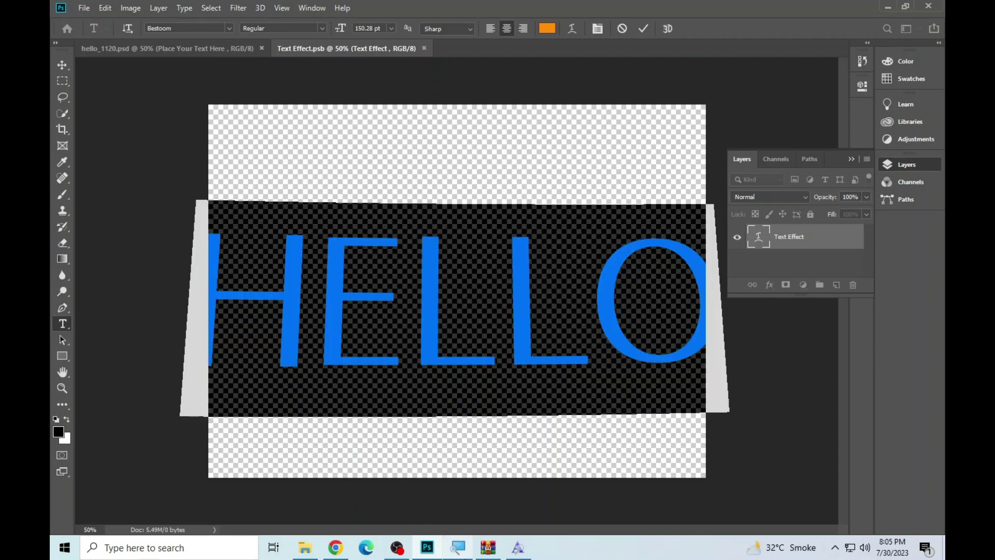
left_click(487, 546)
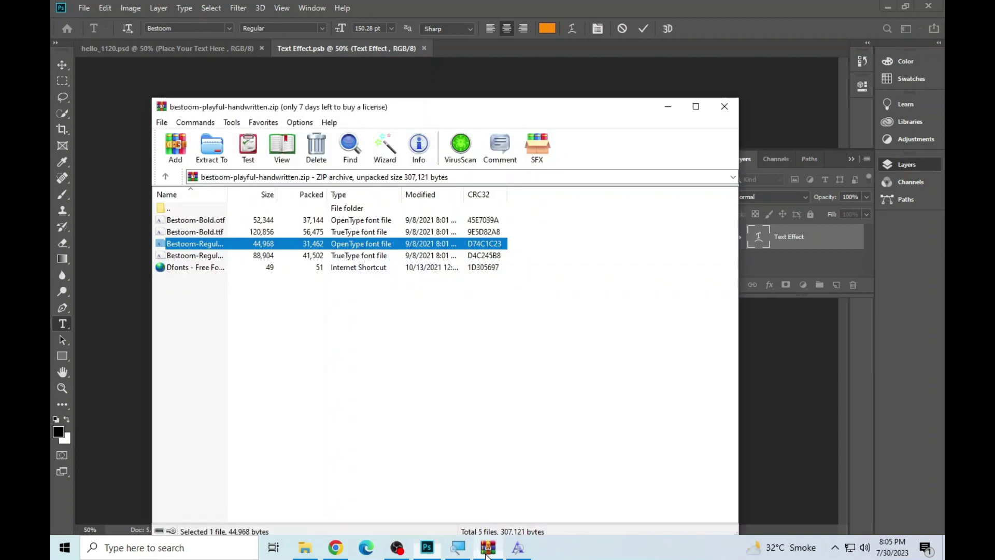
Install Bestoom-Bold.otf from the archive through Font Viewer.
left_click(207, 225)
double_click(207, 230)
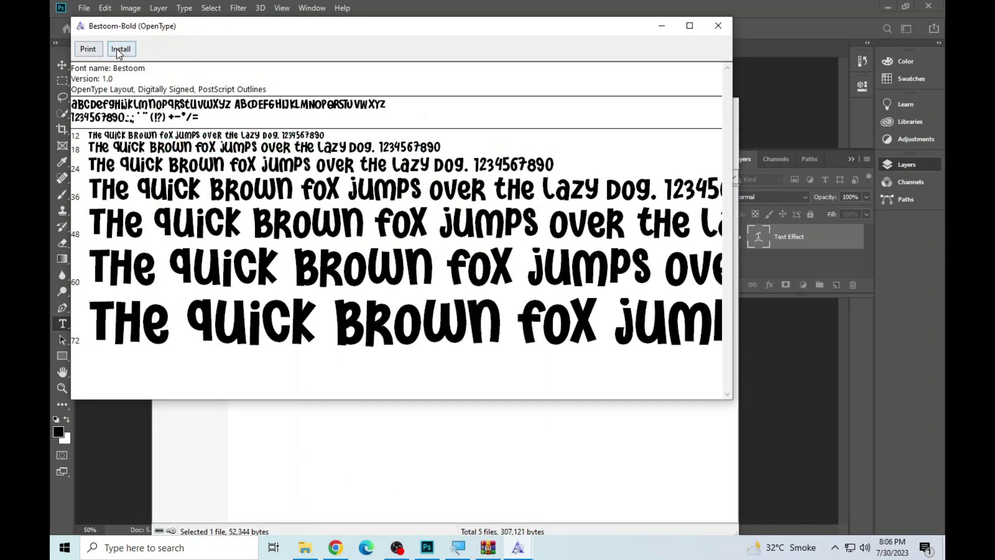
left_click(120, 48)
left_click(363, 6)
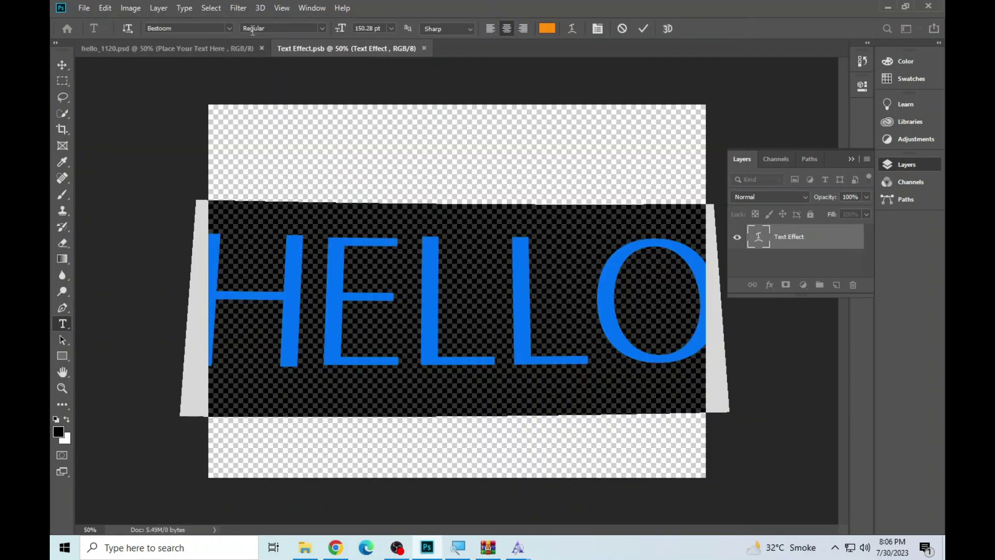
Install the Bestoom Regular TrueType file from the archive.
left_click(482, 557)
left_click(189, 256)
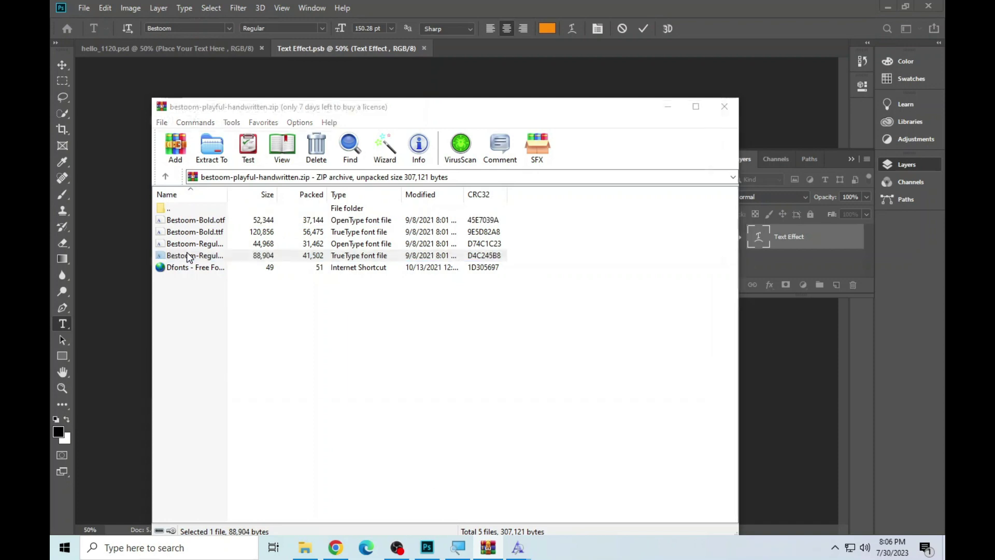
double_click(189, 255)
left_click(121, 48)
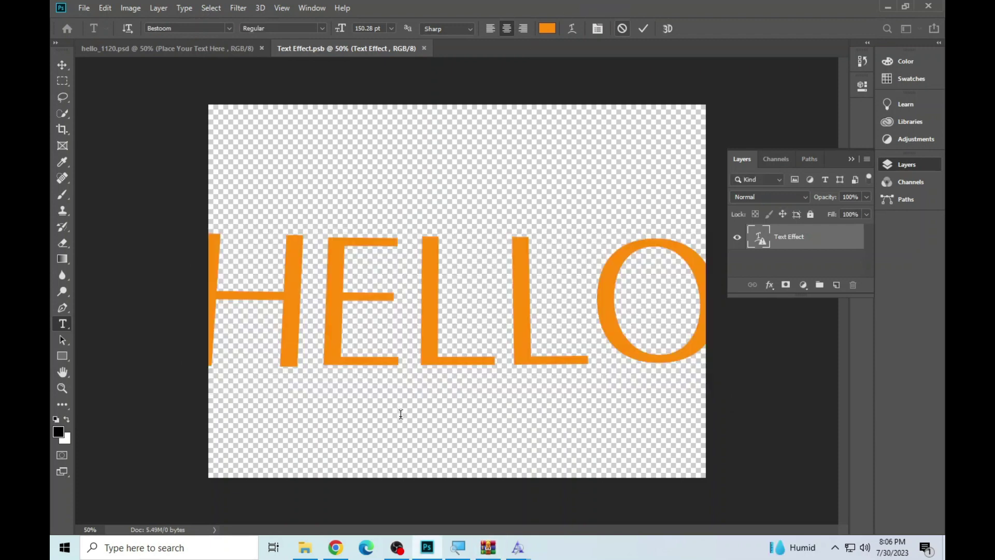
Replace the HELLO text with AZHAR.
left_click(434, 265)
left_click(516, 227)
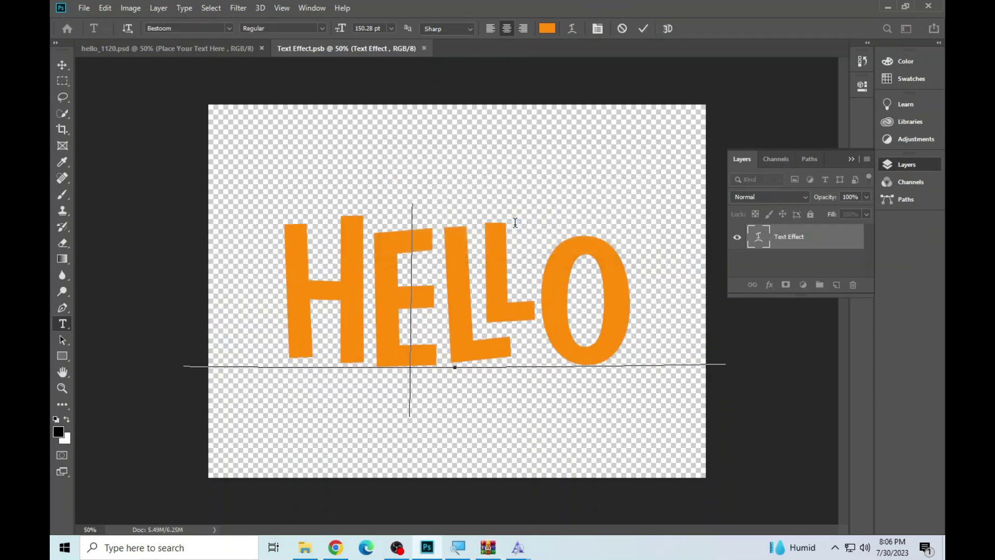
key("ctrl+a")
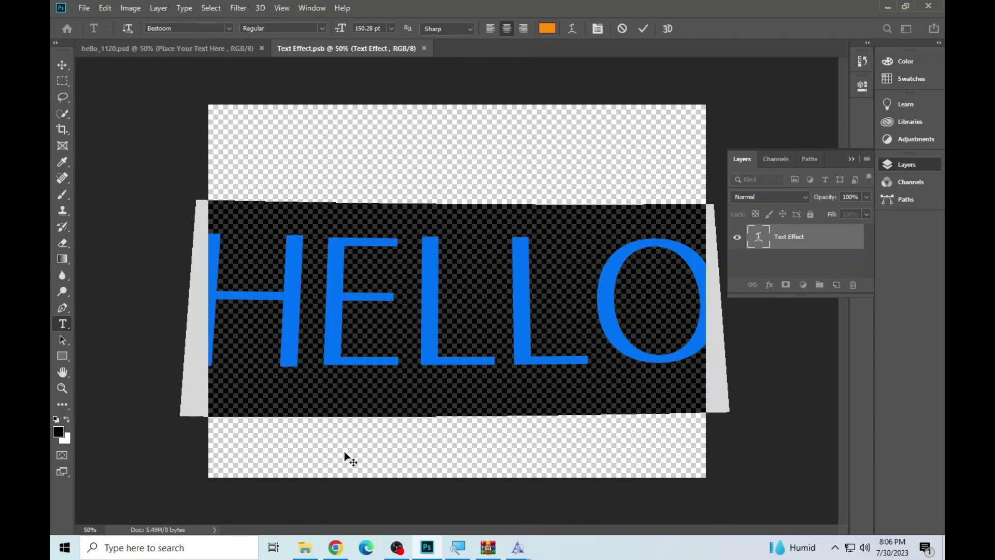
type("AZHA")
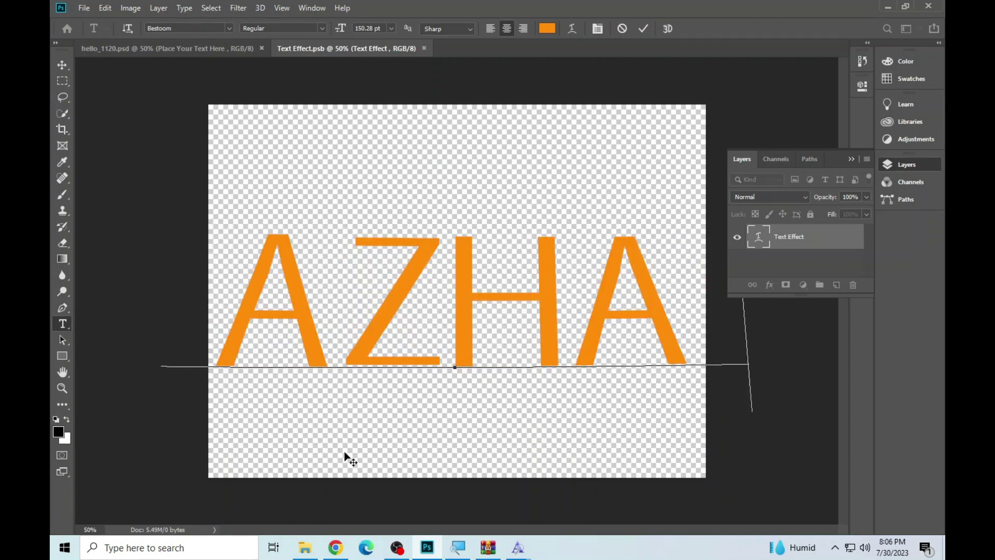
type("R")
Set AZHAR to Bestoom Bold and shrink it from 150.28 to 130.28 pt.
key("ctrl+a")
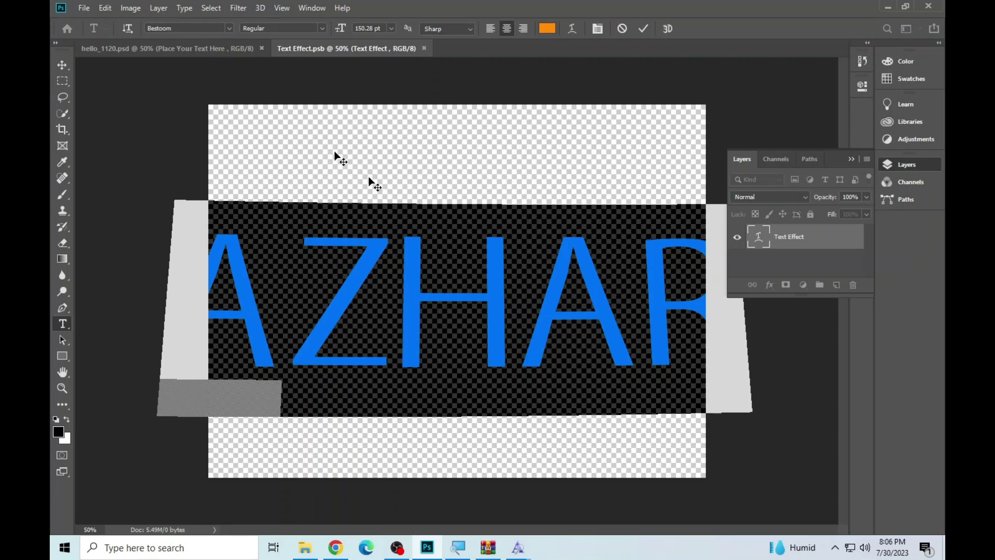
left_click(209, 24)
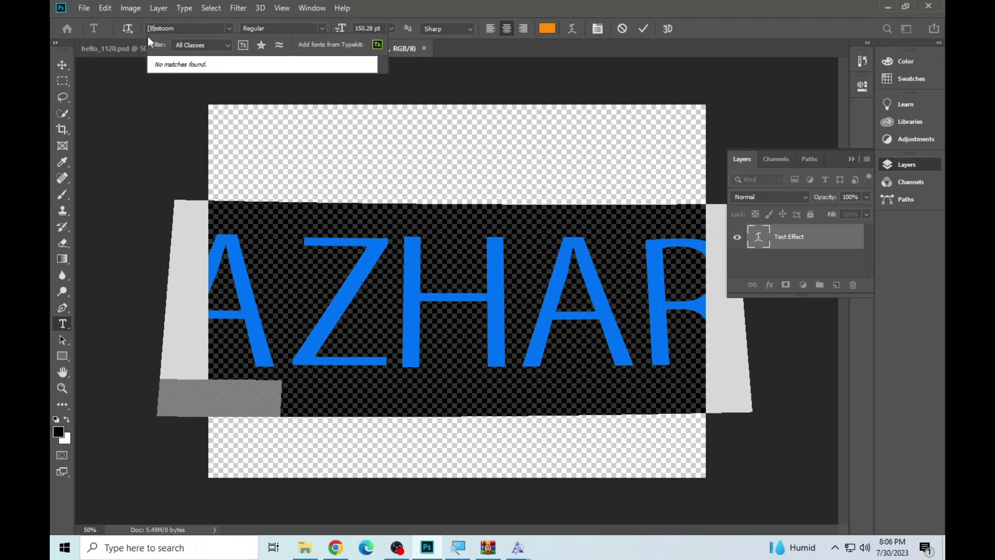
left_click(238, 65)
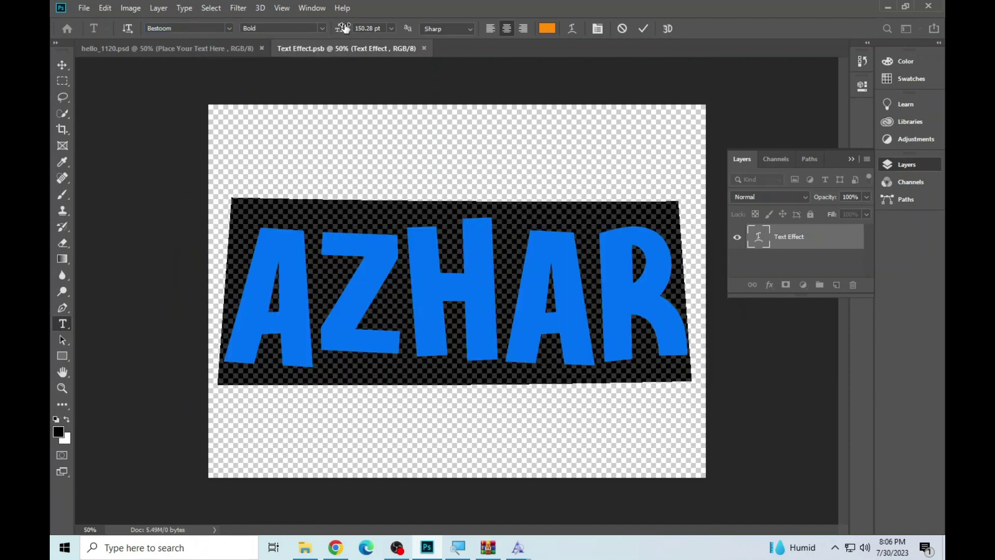
left_click_drag(345, 28, 333, 31)
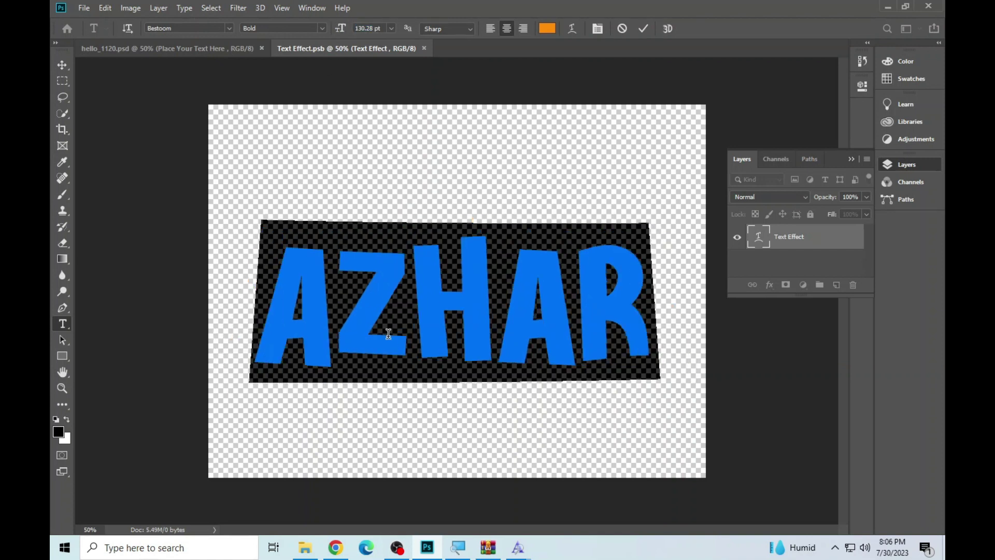
left_click(421, 294)
Commit the AZHAR edit and save the Text Effect smart object.
left_click(643, 29)
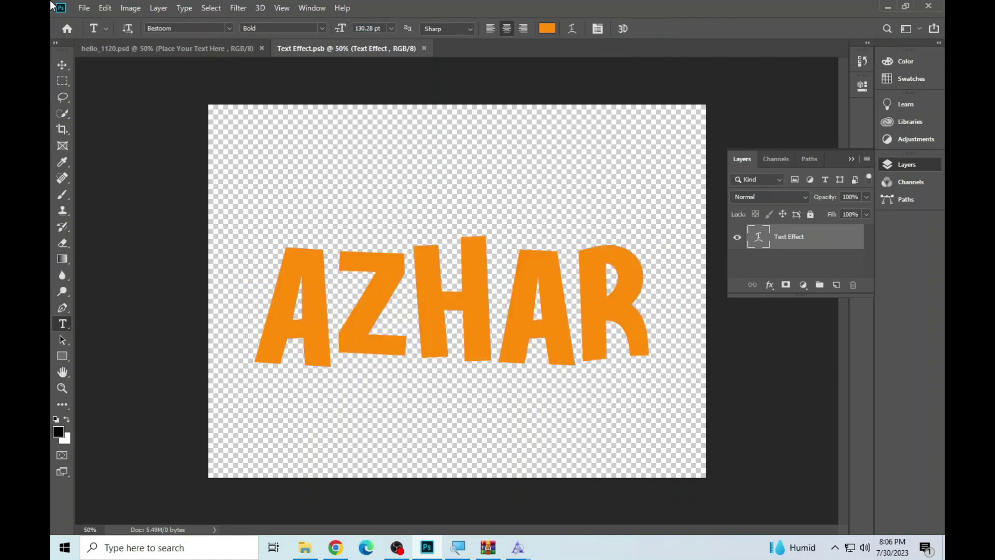
left_click(85, 7)
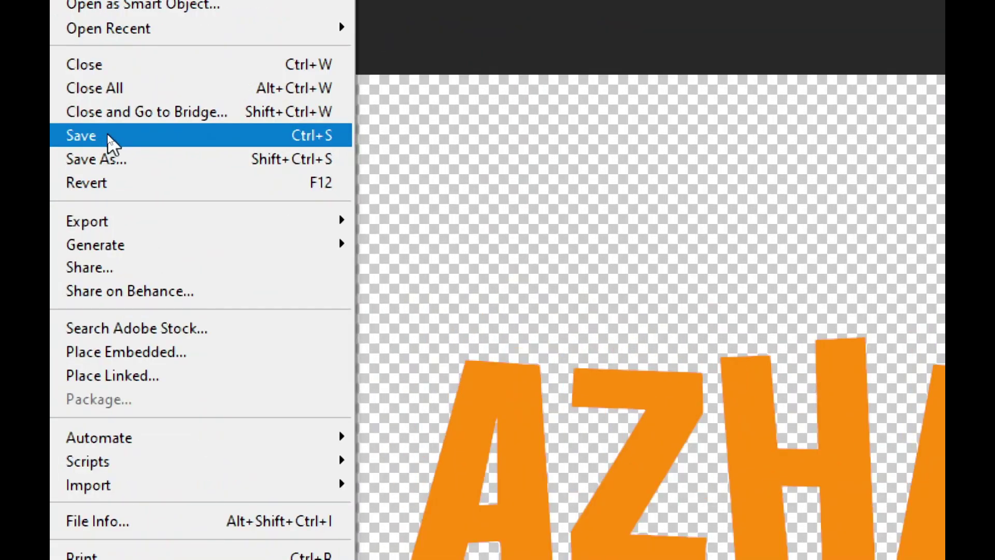
left_click(107, 133)
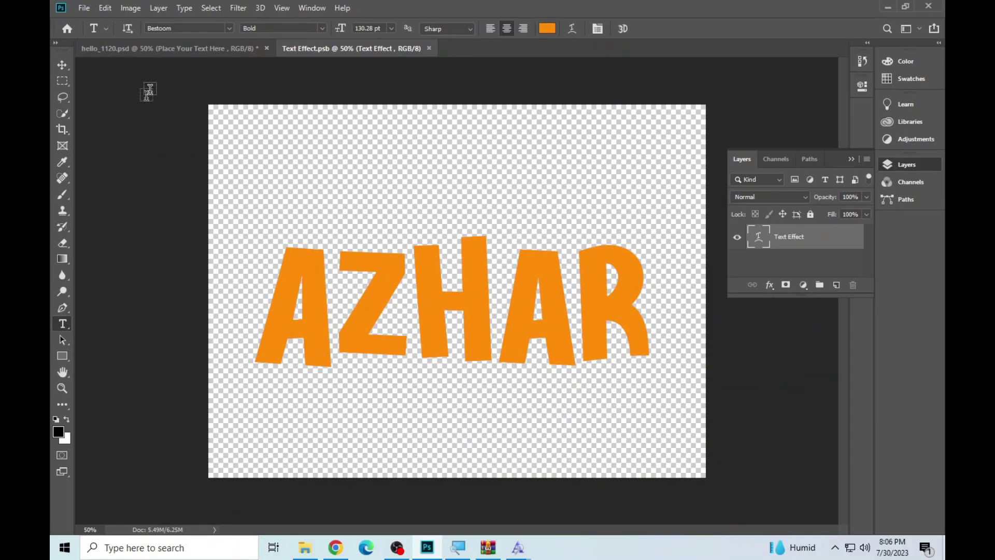
left_click(180, 48)
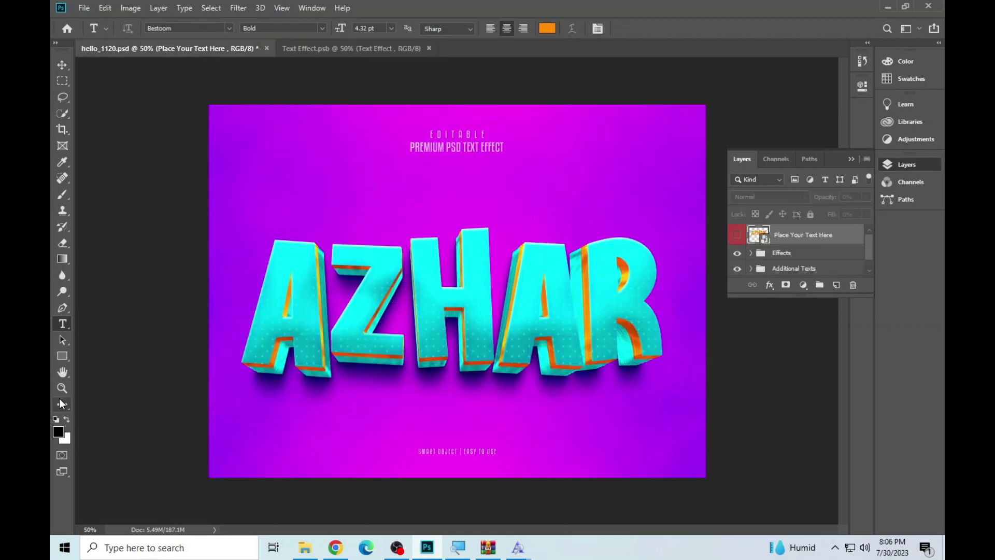
Hide the Additional Texts group in hello_1120.psd and fit the AZHAR design on screen.
left_click(62, 388)
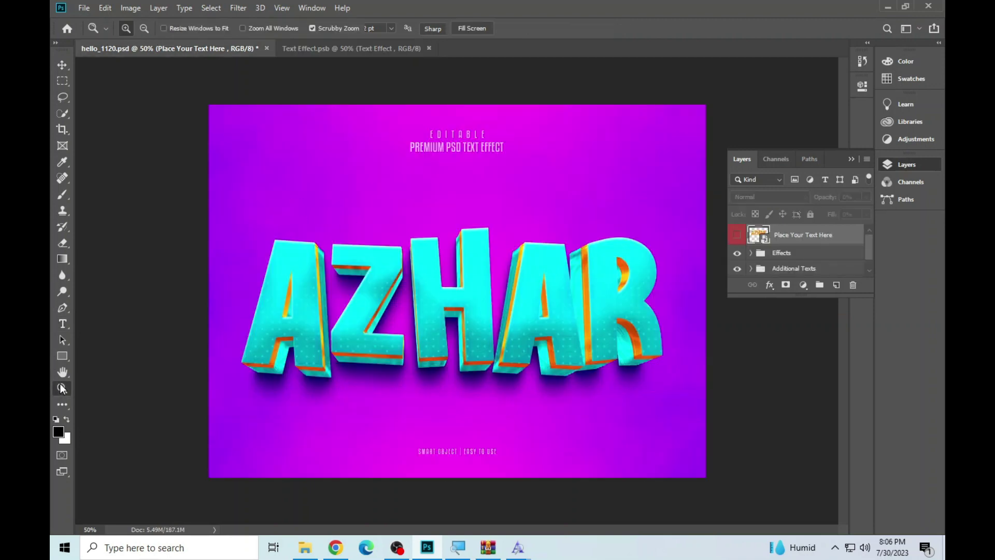
left_click(475, 266)
right_click(271, 256)
left_click(301, 263)
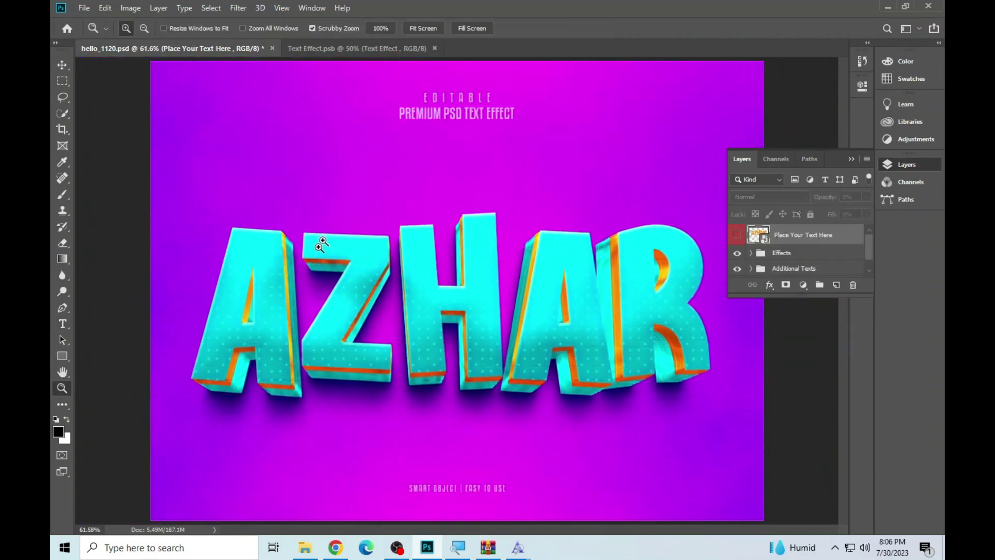
left_click_drag(800, 295, 800, 484)
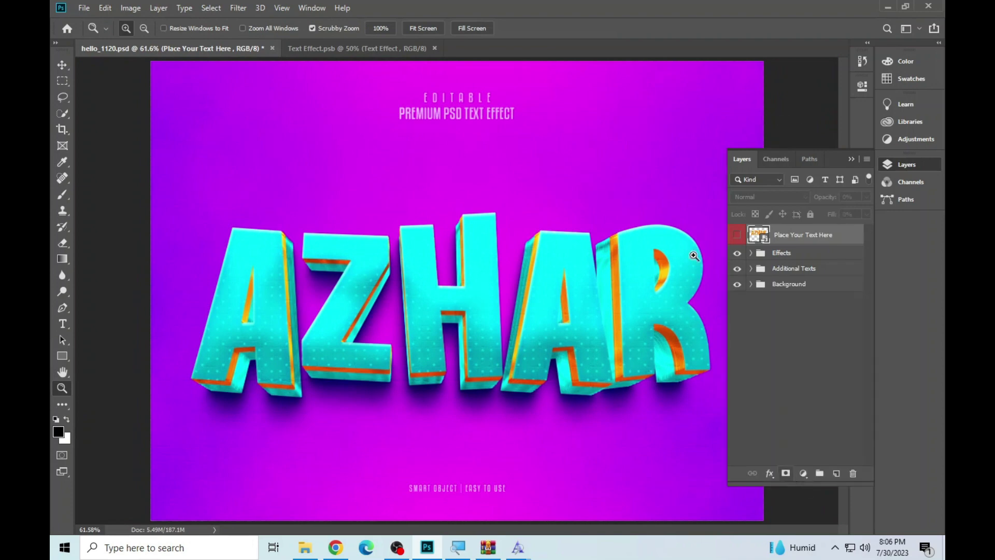
left_click(737, 267)
left_click(430, 266)
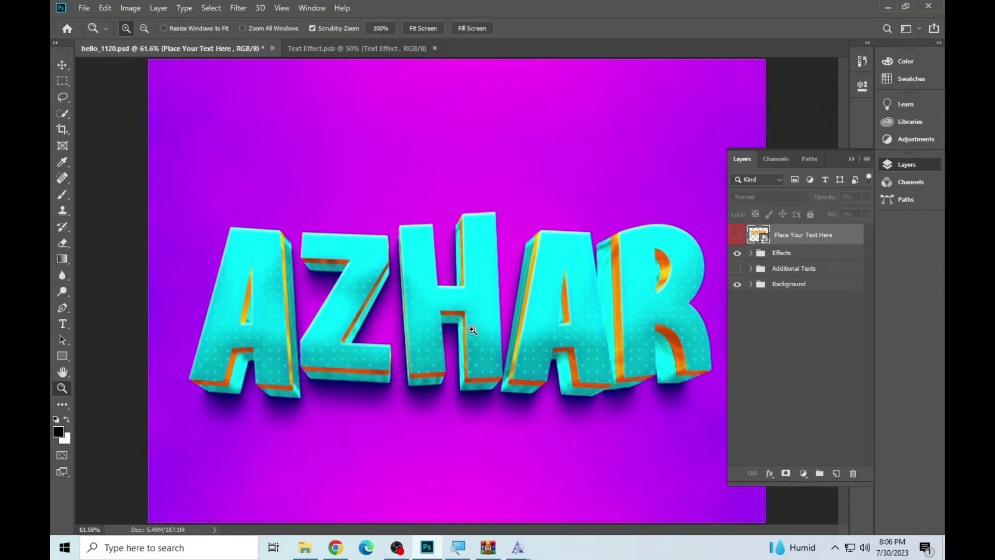
right_click(396, 207)
left_click(415, 213)
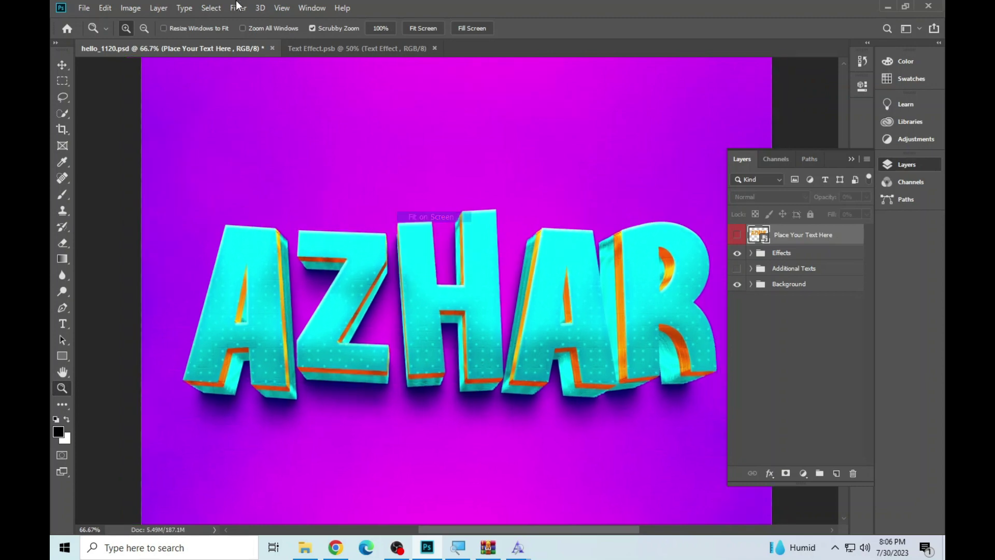
Close hello_1120.psd without saving and open the Hugs template PSD.
left_click(271, 48)
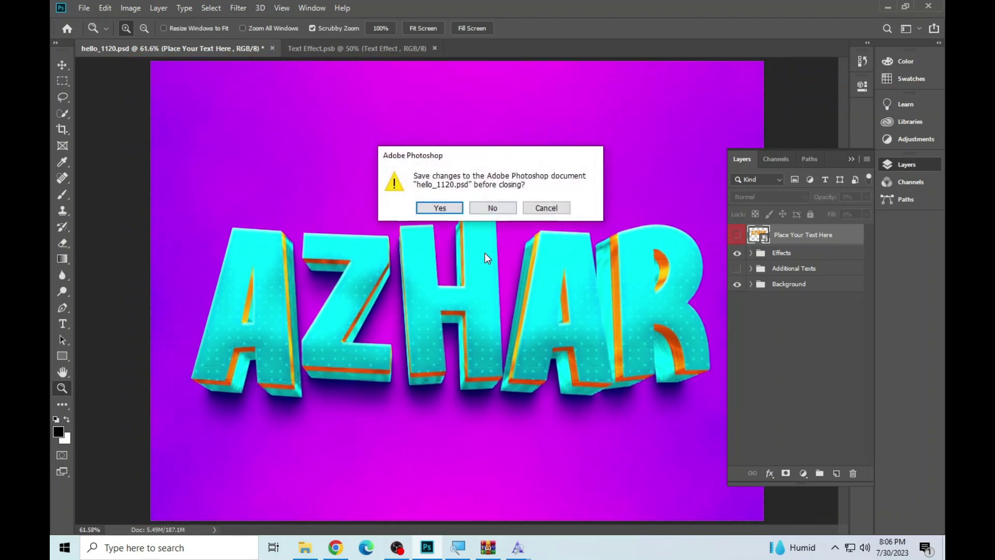
left_click(490, 207)
left_click(304, 548)
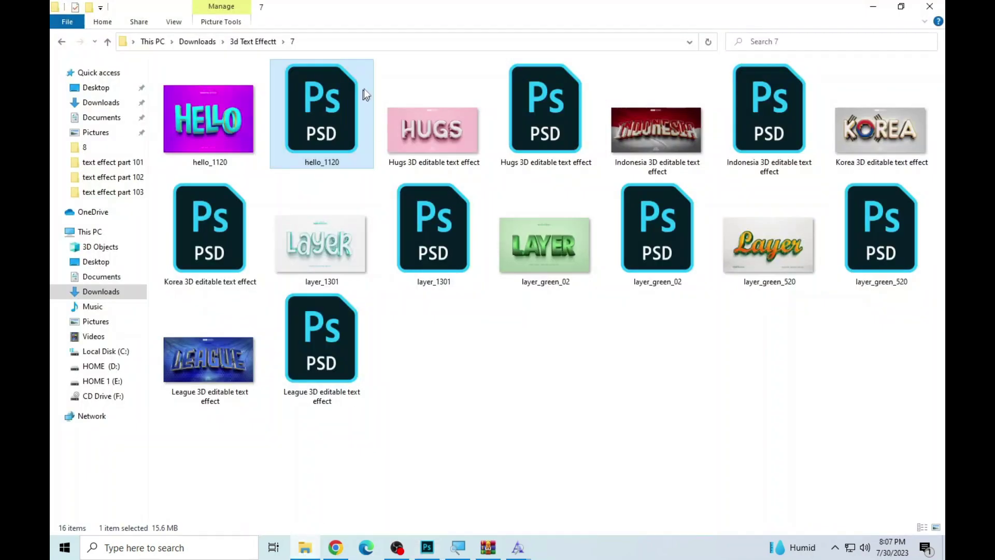
double_click(550, 103)
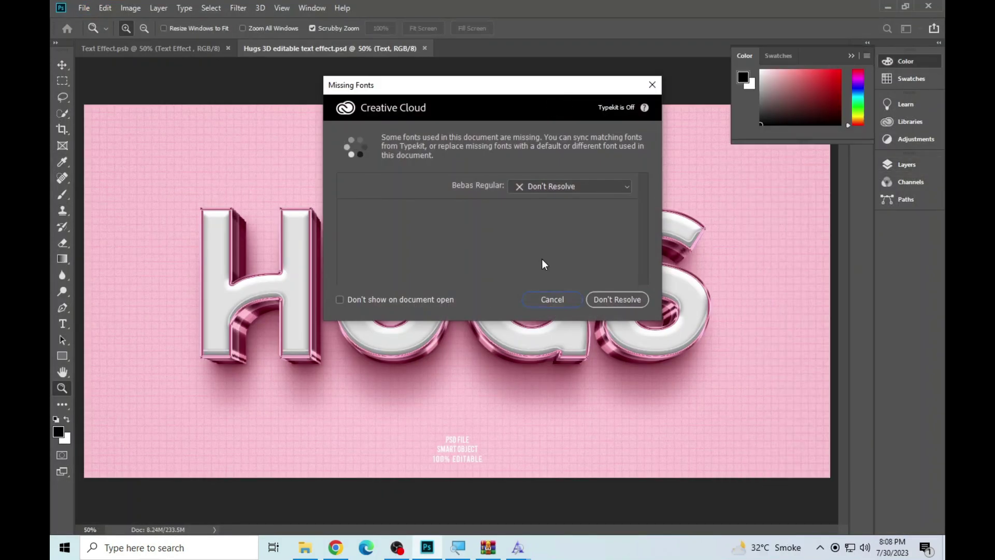
Open the 'Place your design here' smart object as Type111111111.psb and fit HUGS on screen.
left_click(552, 293)
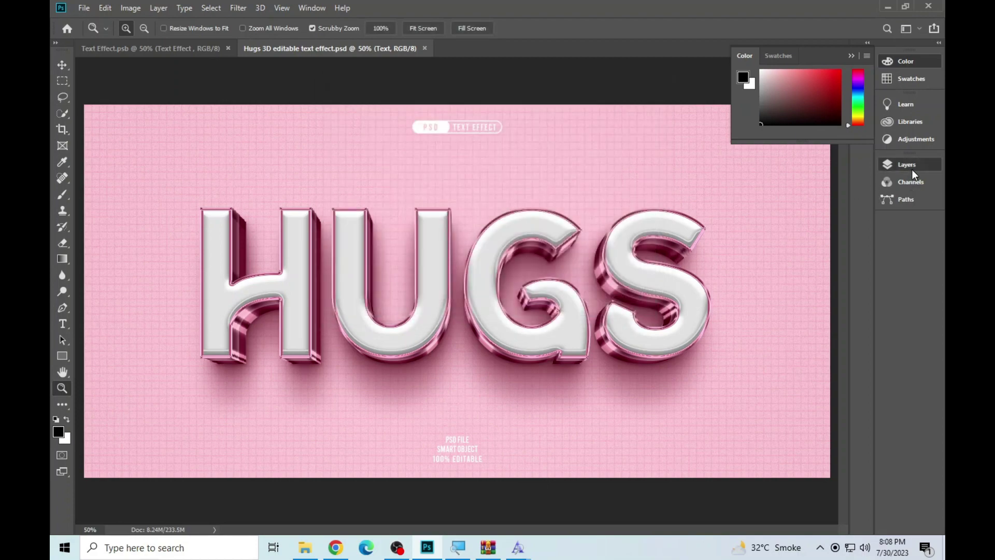
left_click(912, 169)
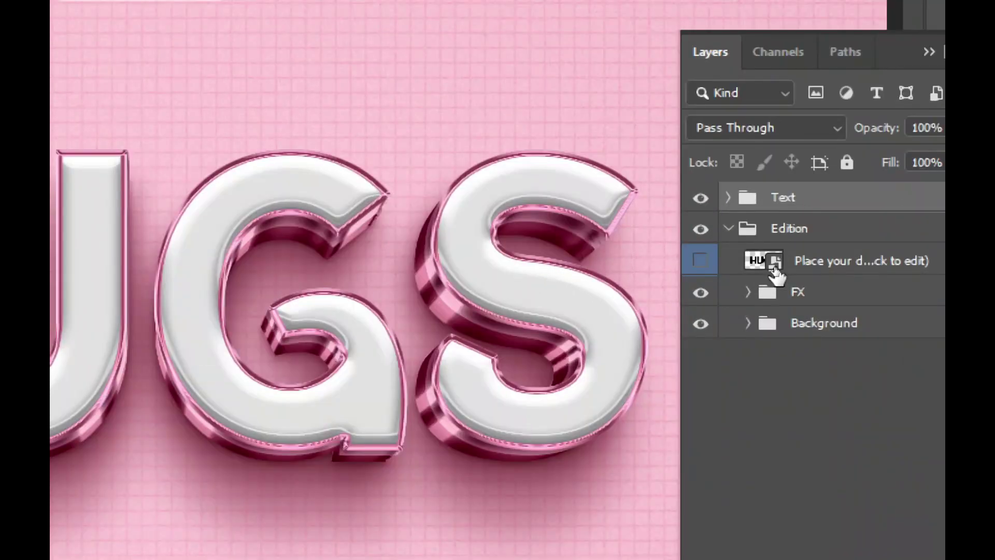
left_click(775, 266)
double_click(767, 264)
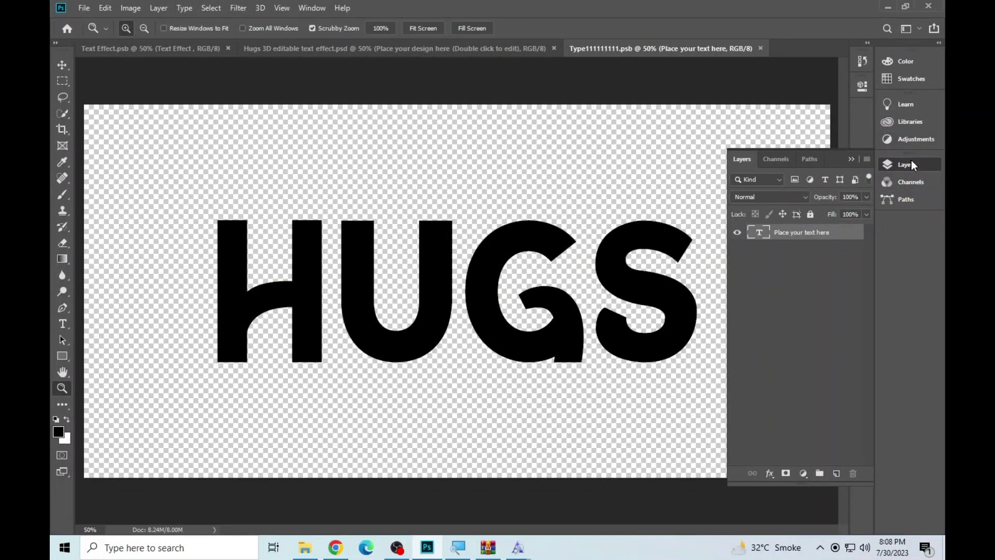
left_click(912, 165)
left_click(421, 294)
right_click(395, 239)
left_click(415, 253)
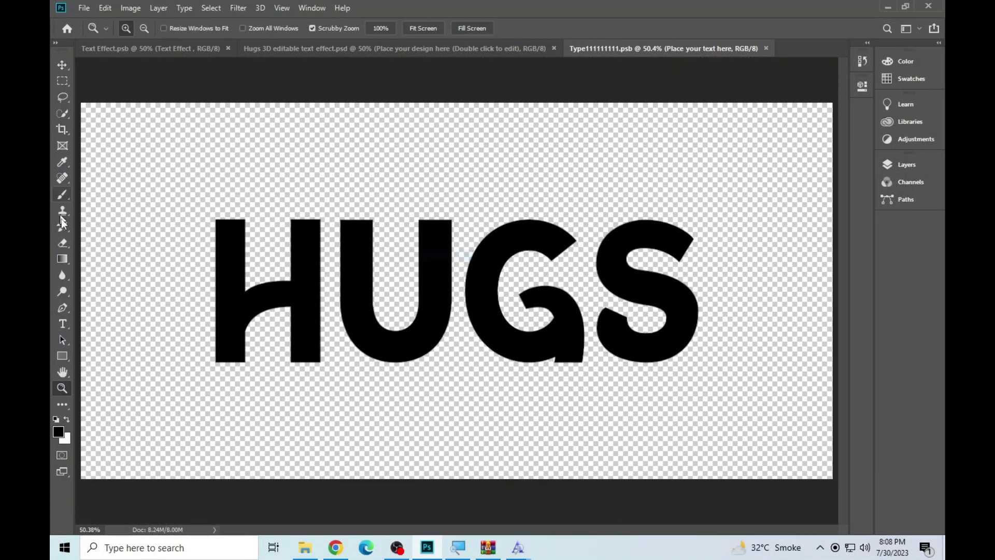
Replace the HUGS text in the smart object with AQSA.
left_click(62, 324)
left_click(467, 269)
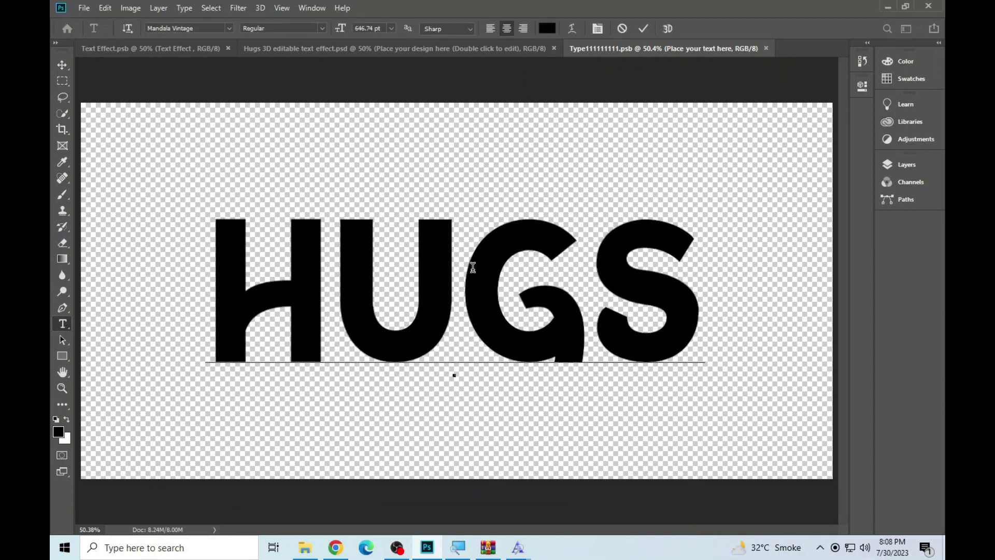
key("ctrl+a")
type("ASA")
key("Left")
left_click(393, 307)
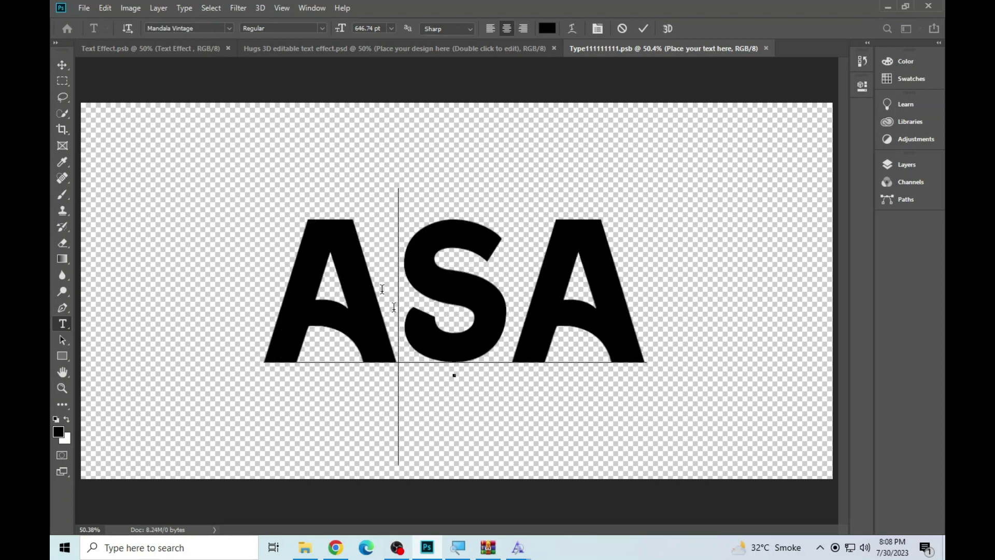
type("Q")
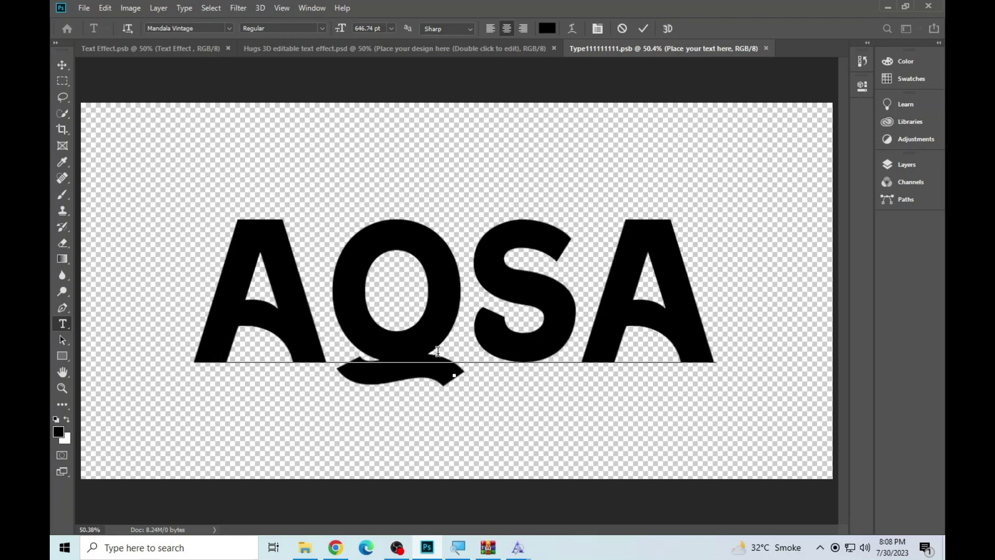
Commit the AQSA edit and drag the word to the canvas centre.
left_click(646, 28)
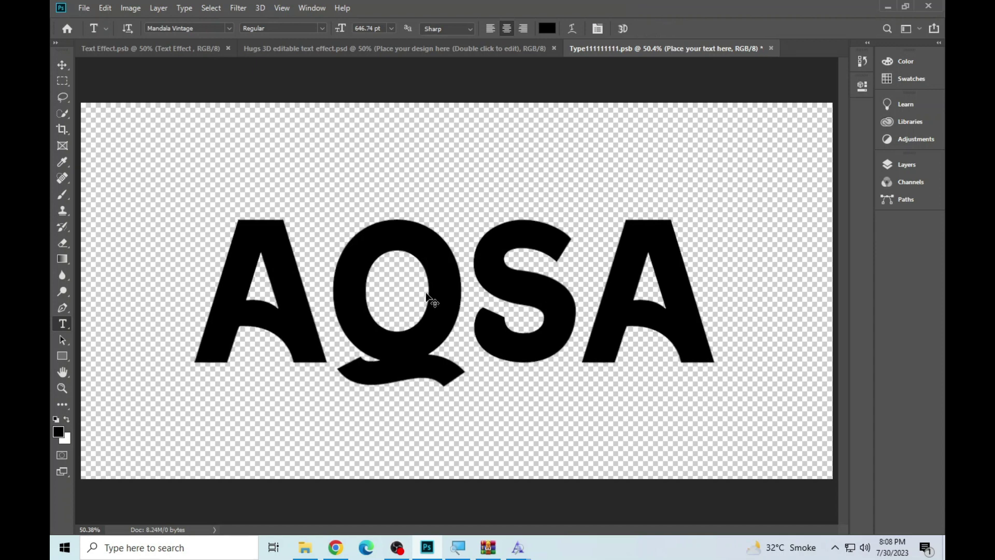
left_click_drag(428, 296, 446, 297)
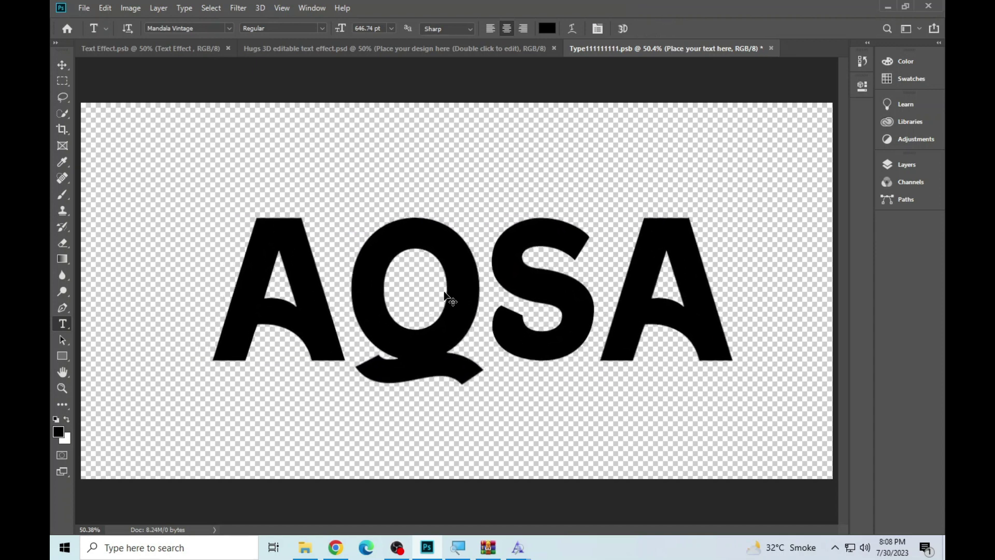
left_click(84, 6)
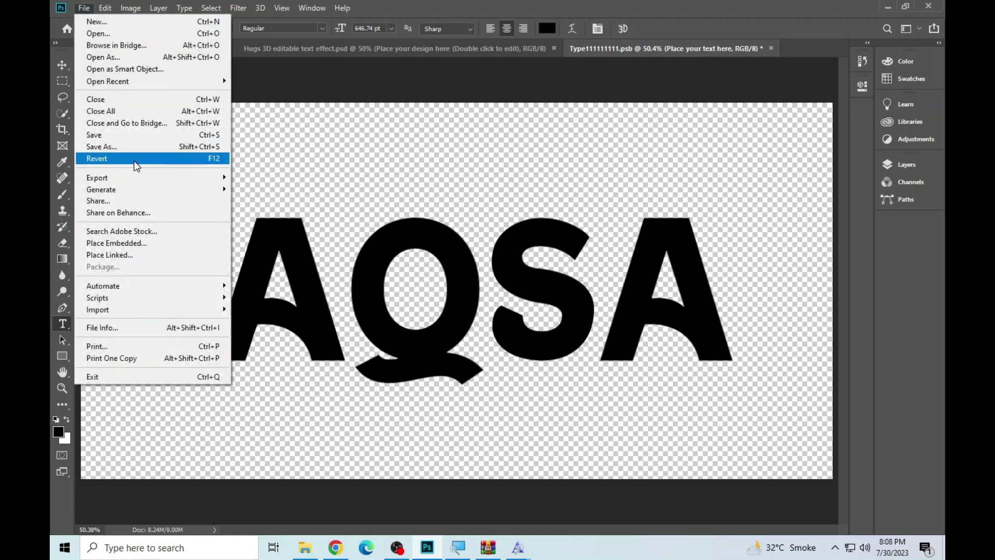
Save the AQSA smart object, zoom in on the lettering, then fit the design on screen.
left_click(133, 134)
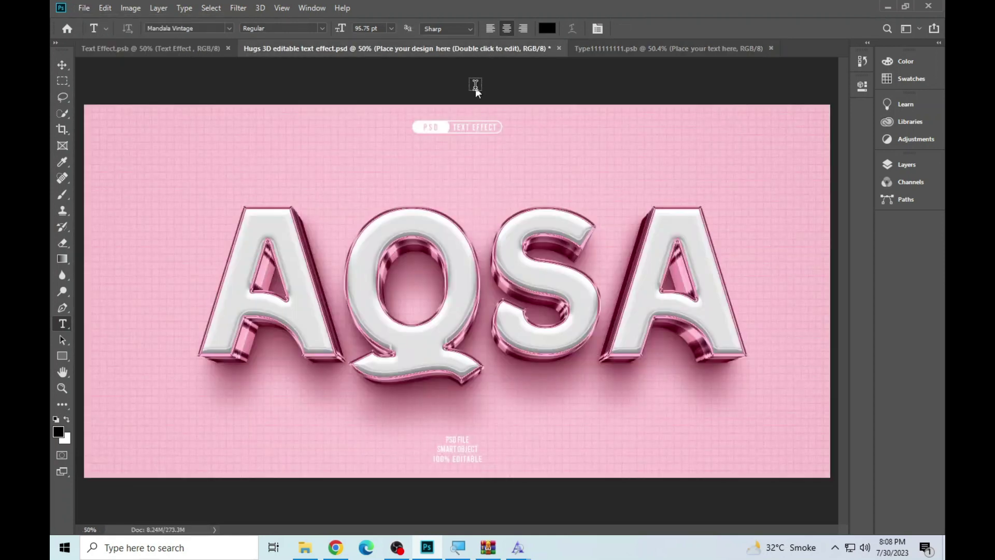
left_click(62, 387)
left_click(96, 349)
left_click(316, 233)
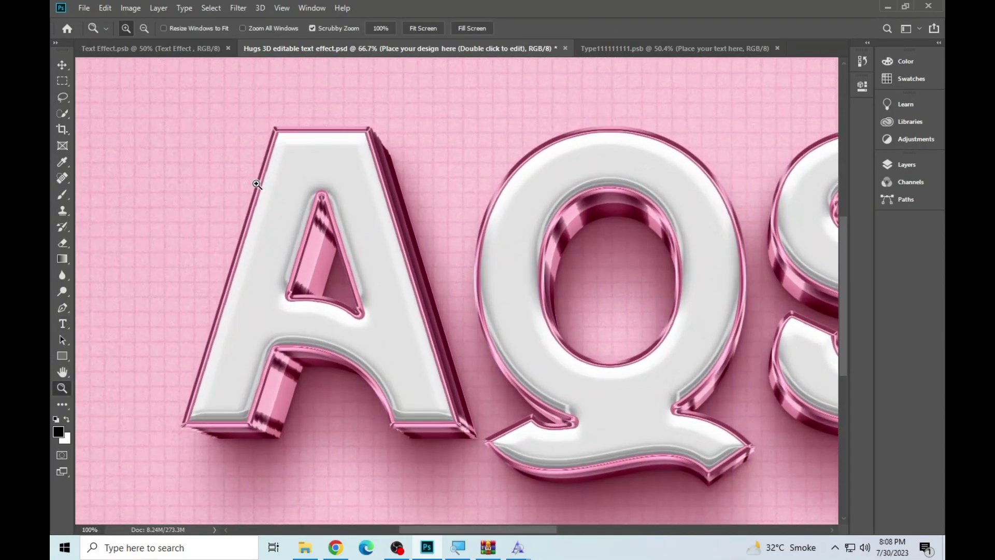
right_click(257, 184)
left_click(308, 188)
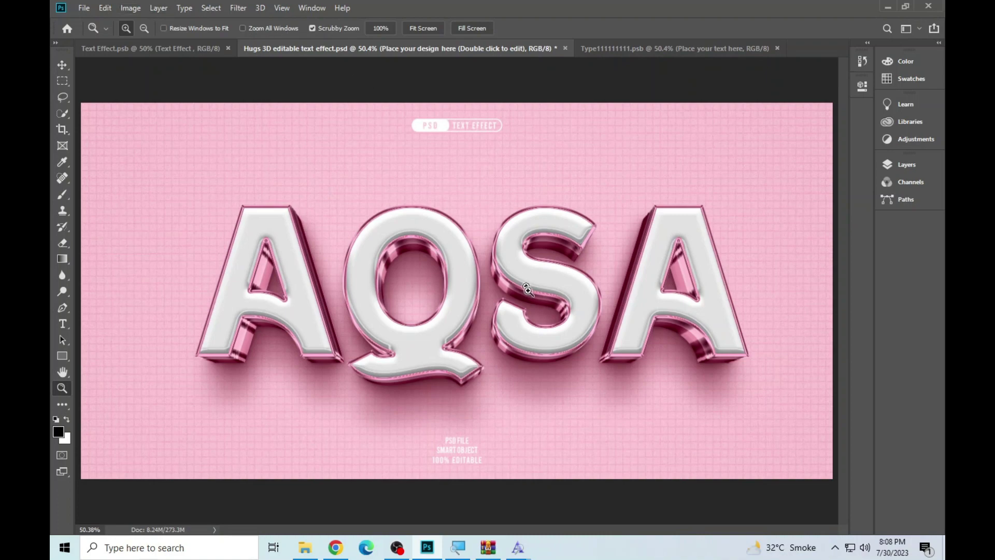
left_click(527, 289)
right_click(209, 177)
left_click(235, 187)
Close the Hugs template without saving and open the Indonesia template from the folder.
left_click(565, 48)
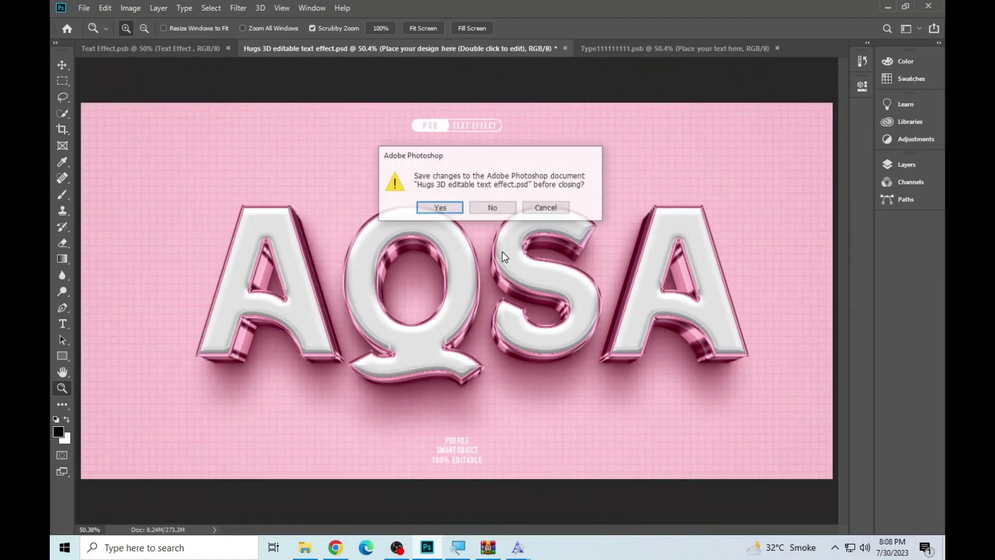
left_click(491, 208)
left_click(305, 548)
left_click(543, 235)
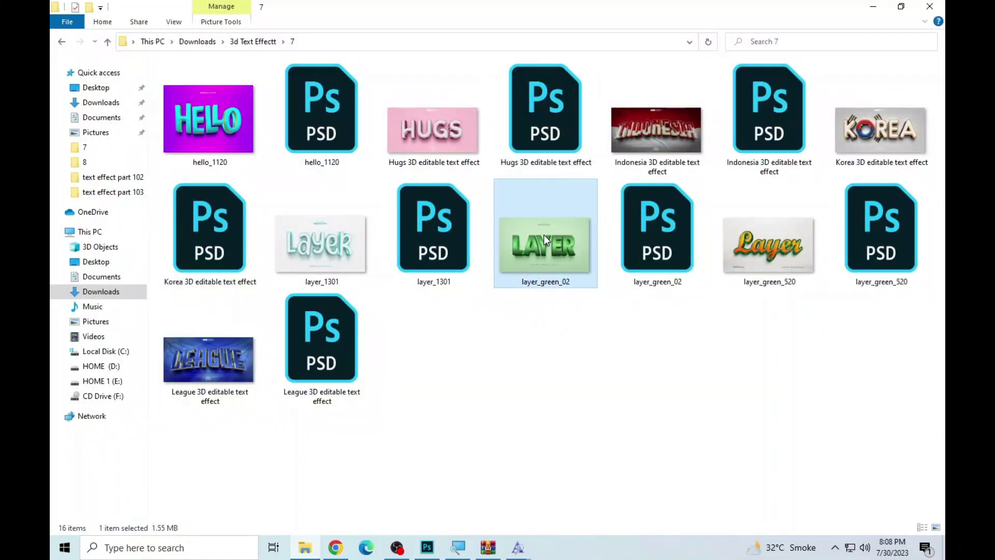
double_click(757, 104)
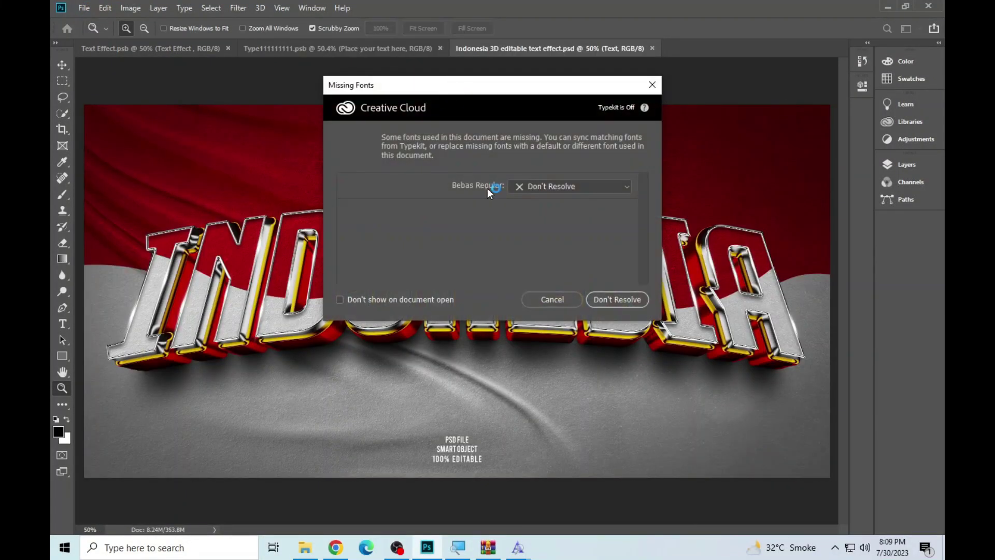
Open the Indonesia text smart object and start editing INDONESIA, accepting the font substitutions.
left_click(558, 300)
left_click(892, 168)
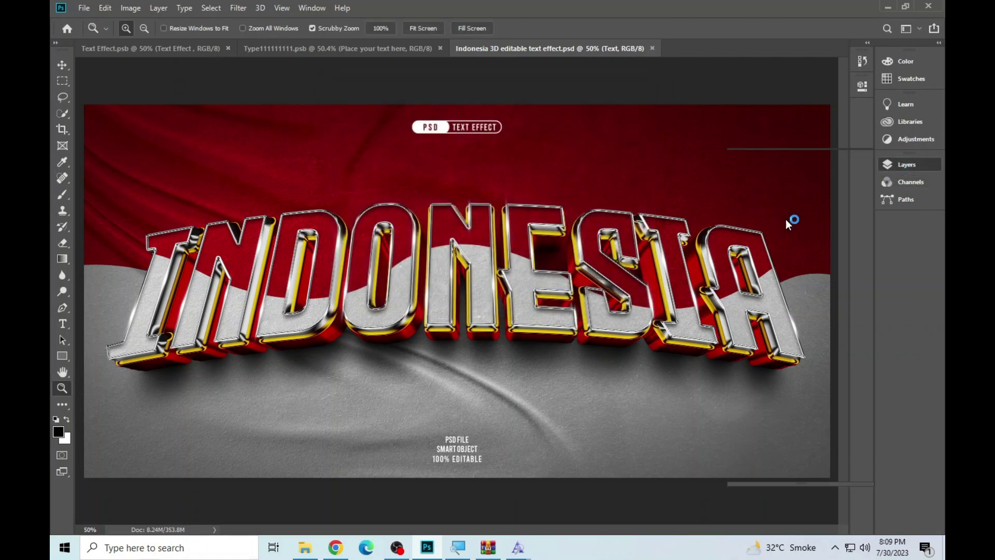
double_click(770, 264)
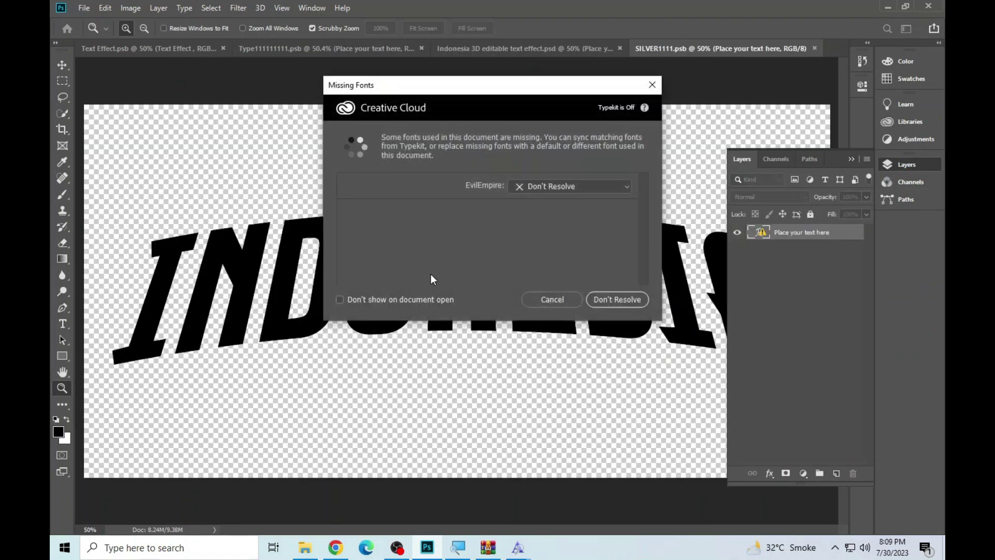
left_click(549, 303)
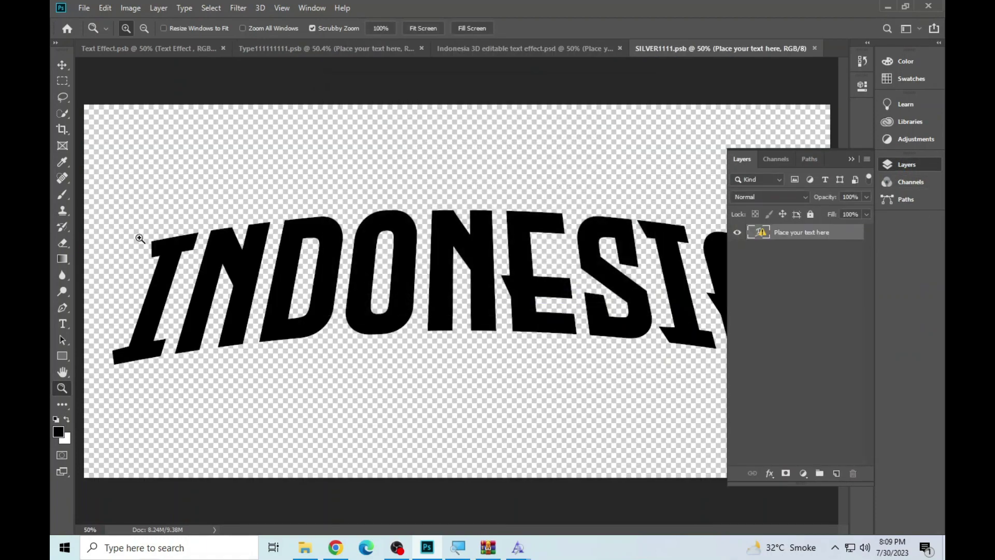
left_click(62, 323)
left_click(442, 326)
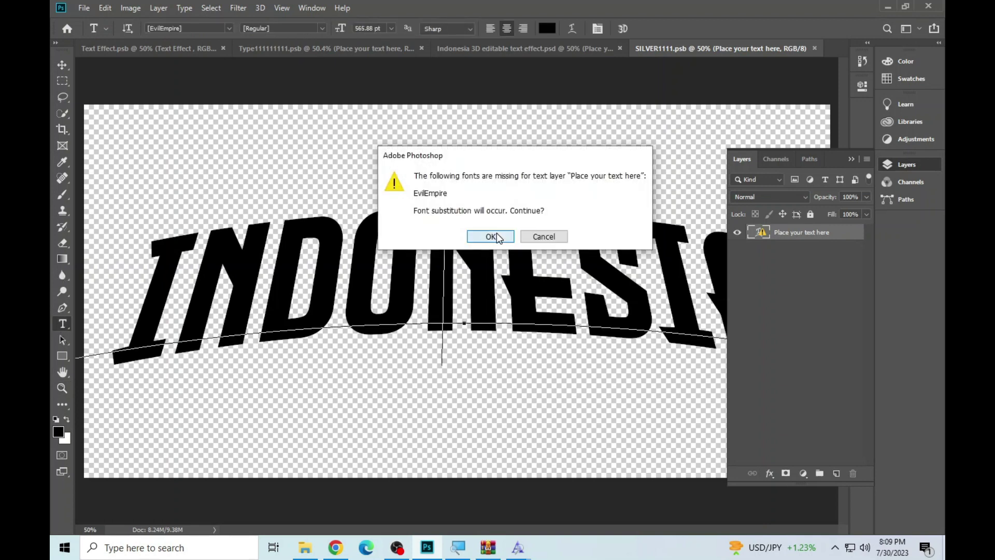
left_click(491, 237)
Select the curved INDONESIA word and type FAMOUS over it.
double_click(466, 277)
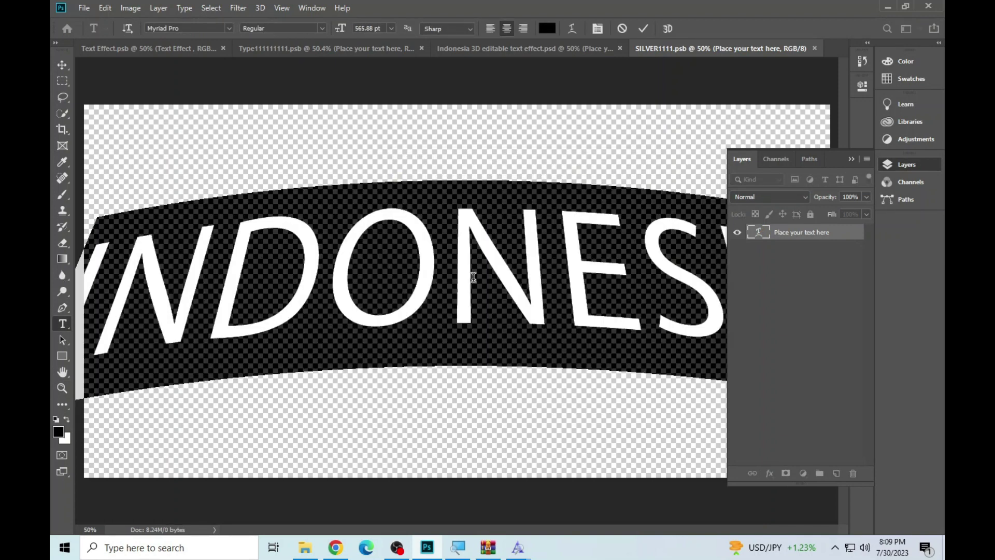
type("FA")
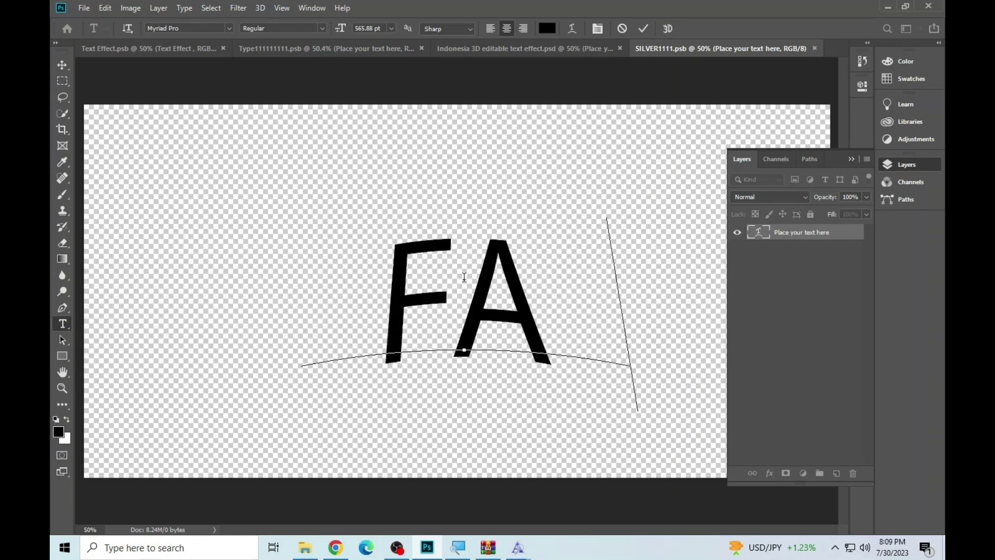
type("M")
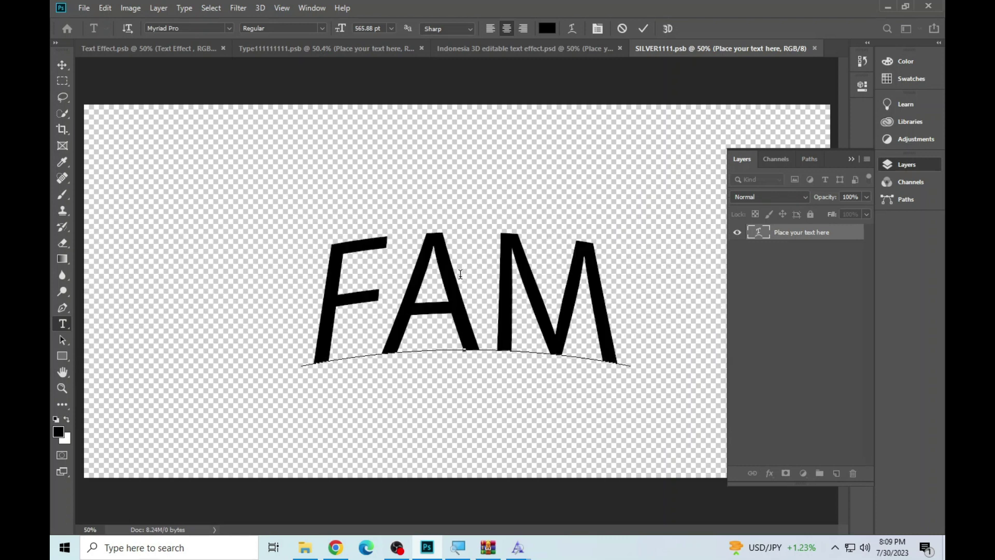
type("OU")
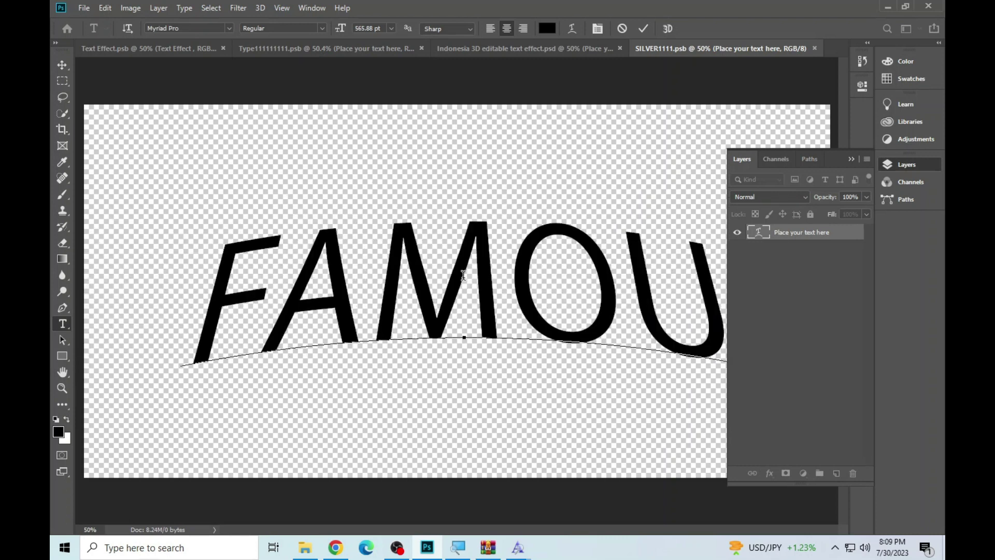
type("S")
Select all the FAMOUS text and cycle through fonts, past Nexa Heavy, to Noel Xmas Font.
key("ctrl+a")
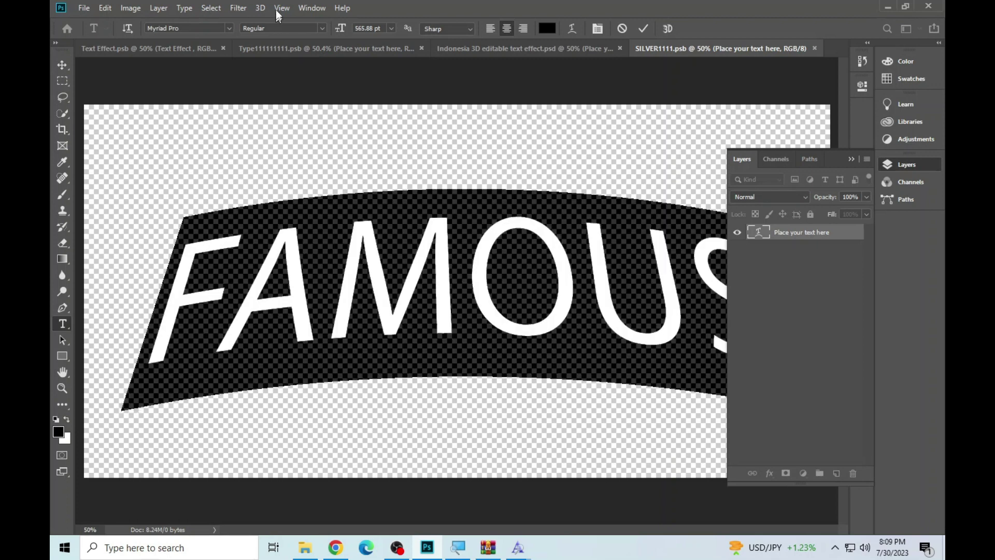
key("Down")
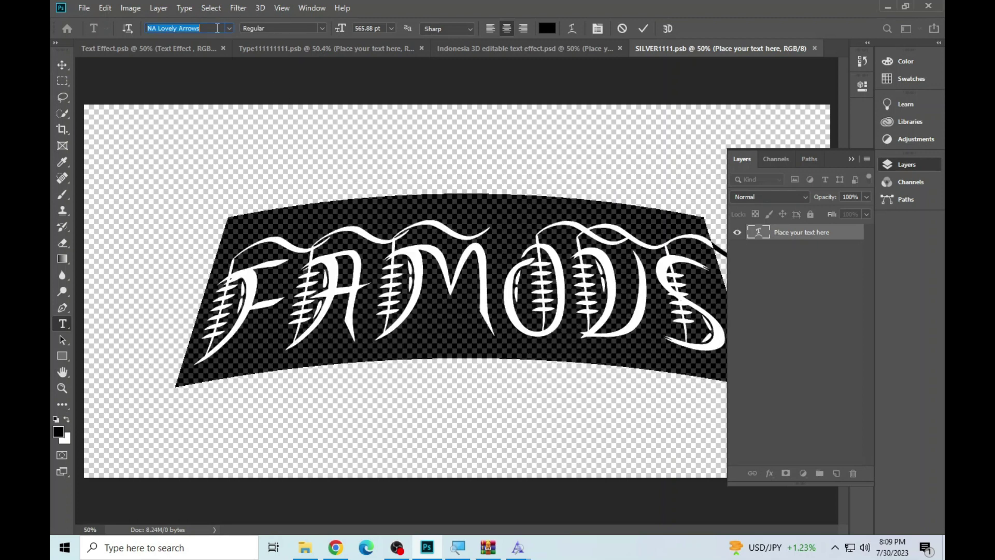
key("Down")
key("Down")
key("Down")
key("Down")
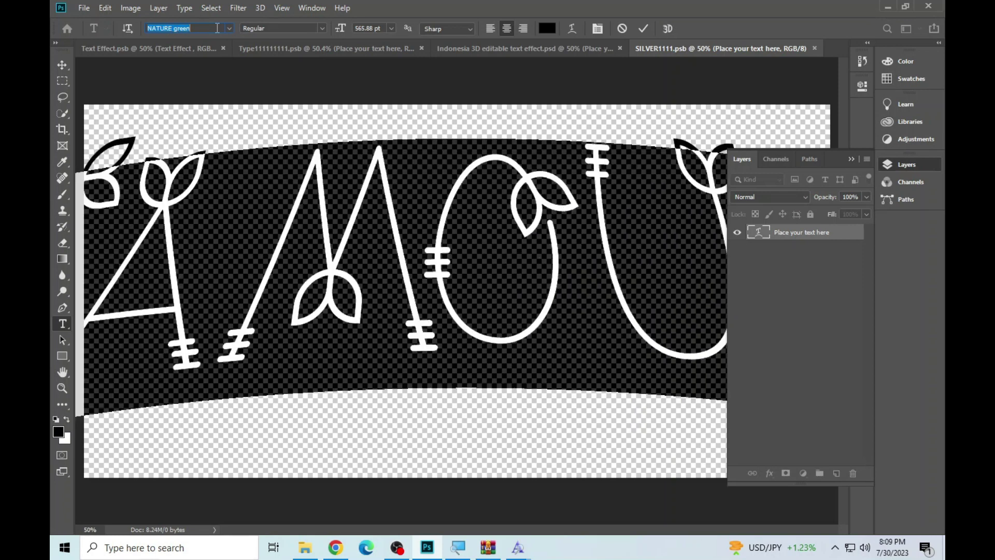
key("Down")
key("Down")
key("Down")
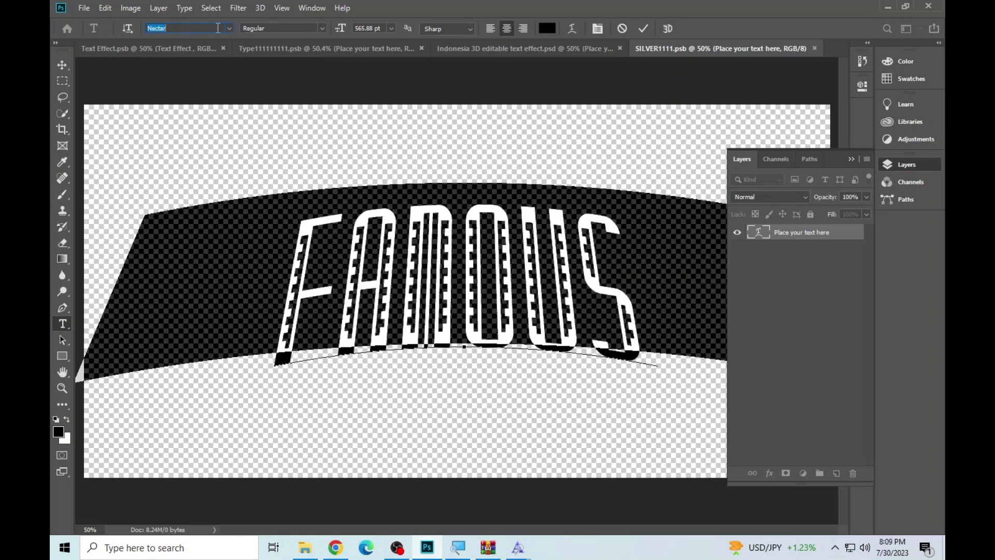
key("Down")
key("Down")
key("Down")
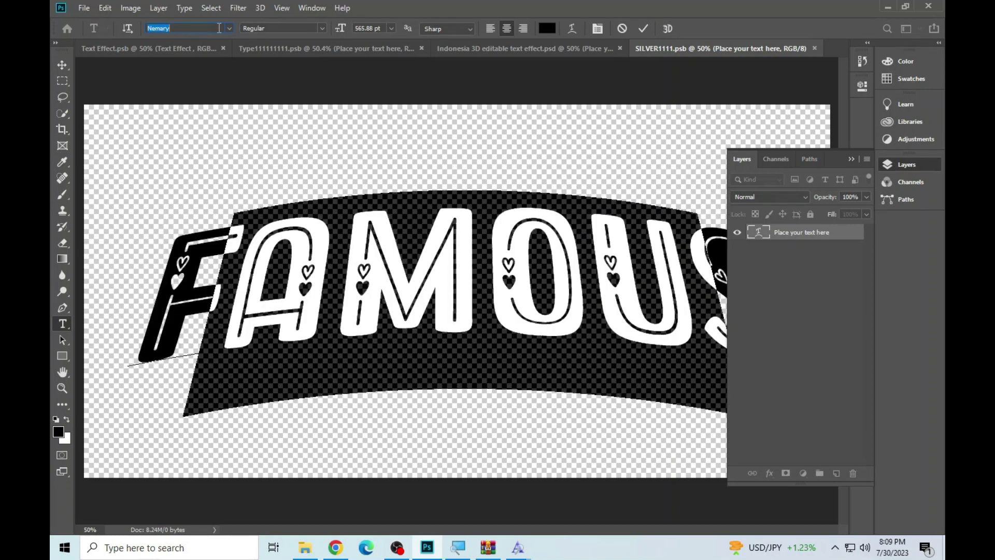
key("Down")
key("Down")
key("Down")
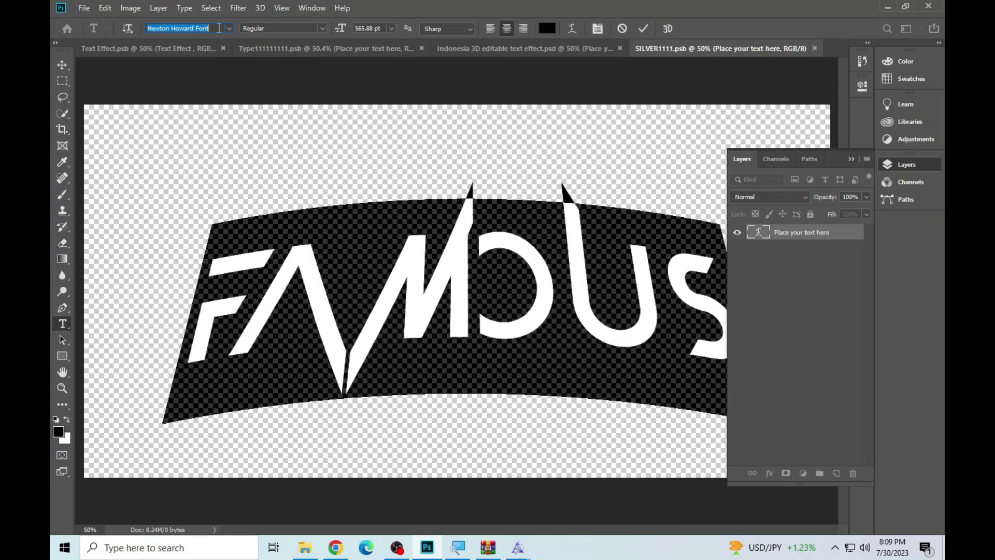
key("Down")
key("Down")
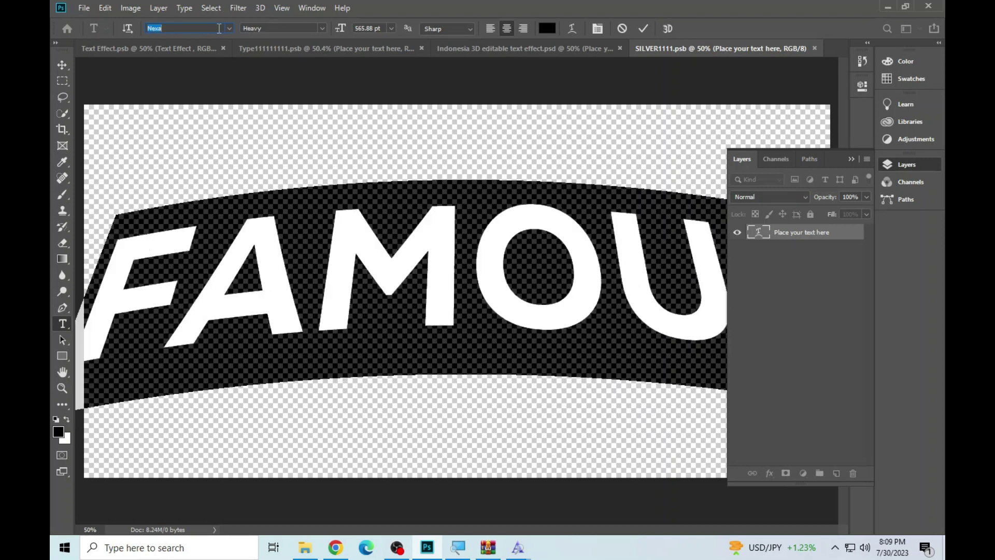
key("Down")
key("Down")
key("Down")
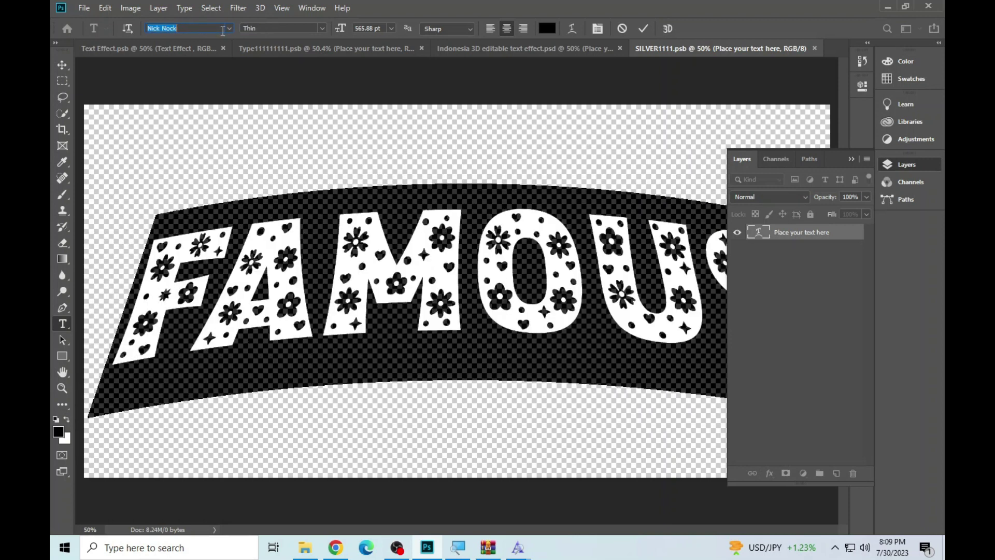
key("Down")
key("Down")
key("Down")
key("Down")
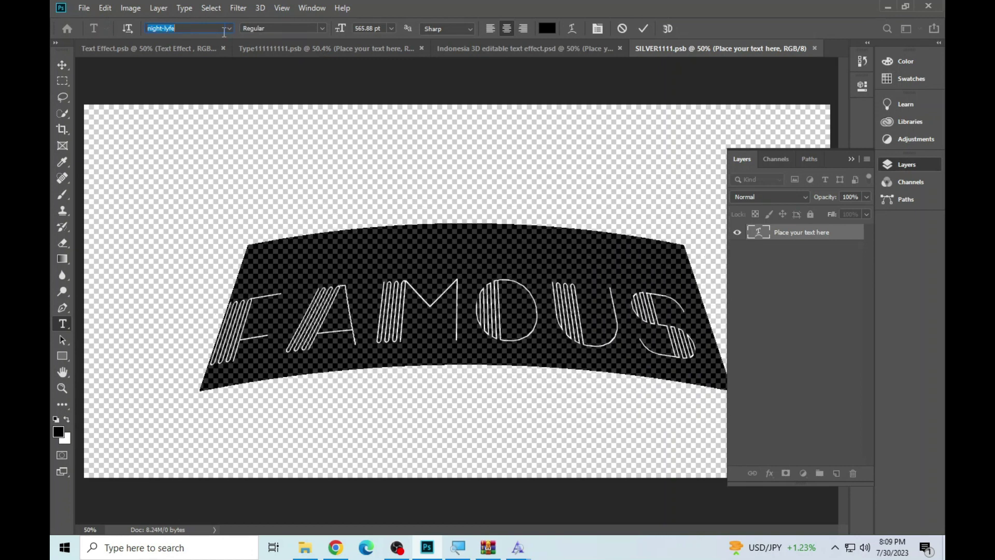
key("Down")
key("Down")
key("Down")
key("Down")
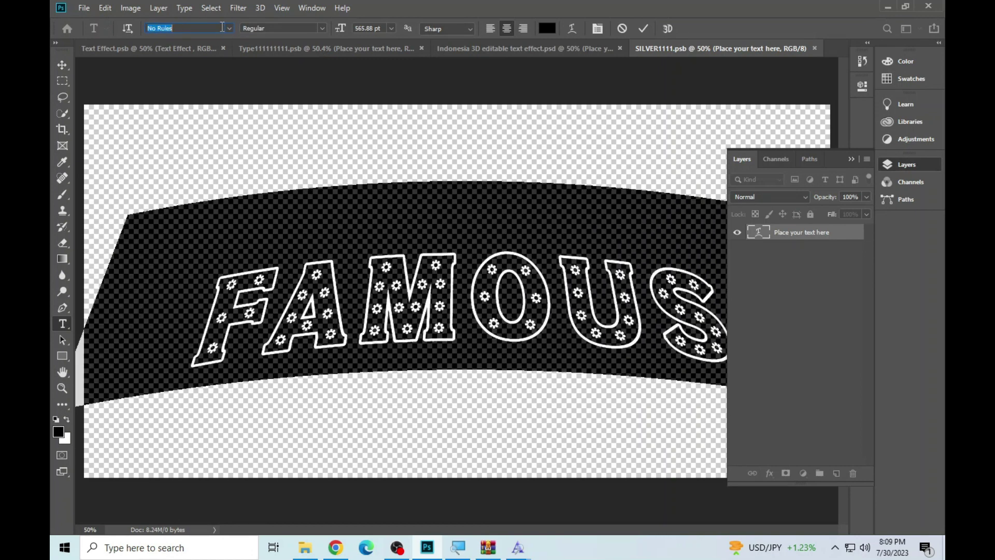
key("Down")
key("Down")
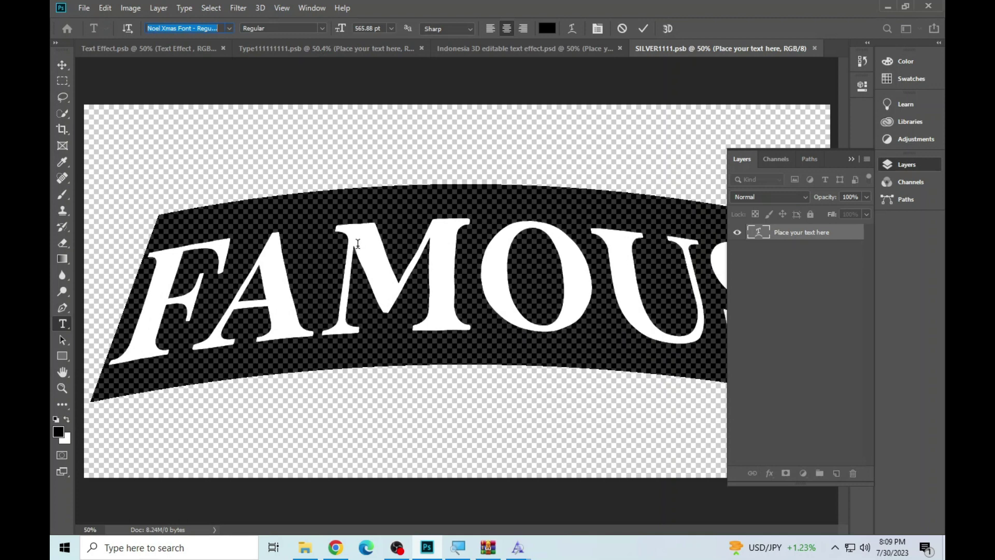
Shrink the FAMOUS text slightly, commit it, and zoom to check the artwork.
left_click_drag(340, 28, 311, 41)
left_click(643, 30)
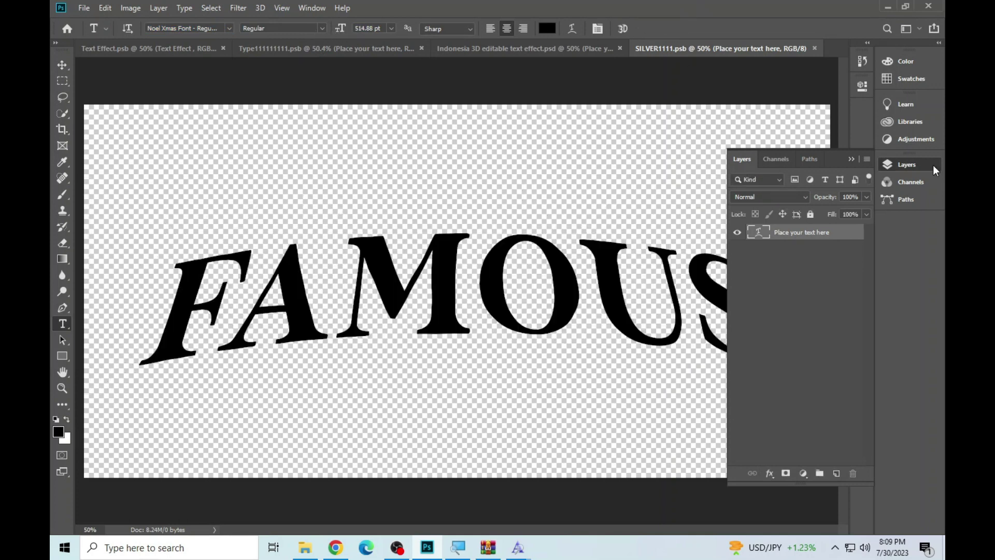
left_click(928, 164)
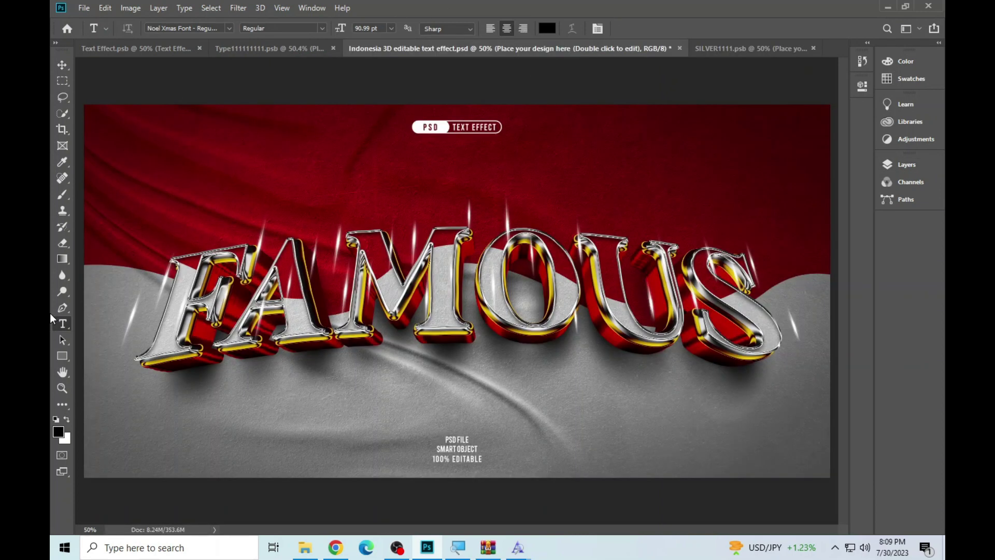
left_click(62, 388)
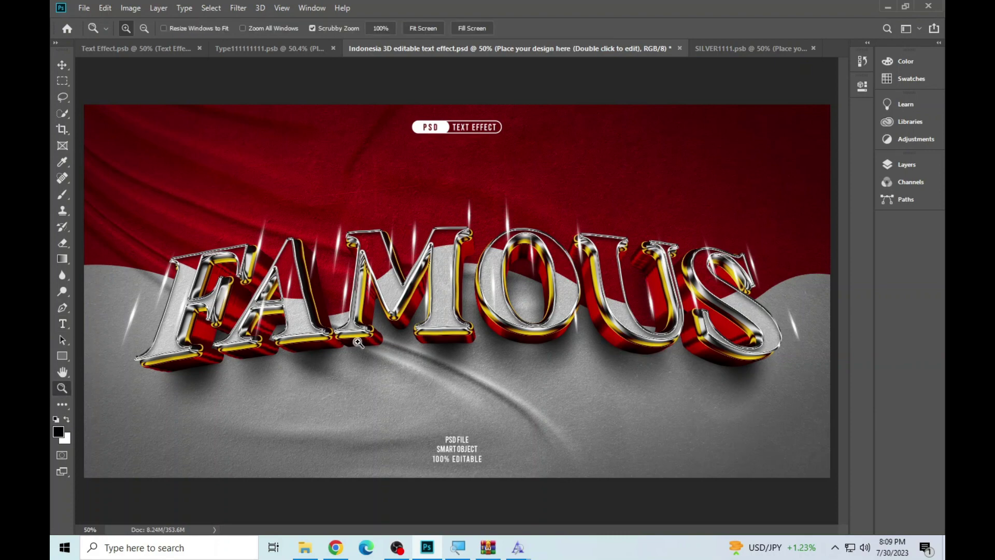
left_click(256, 236)
right_click(256, 236)
left_click(272, 240)
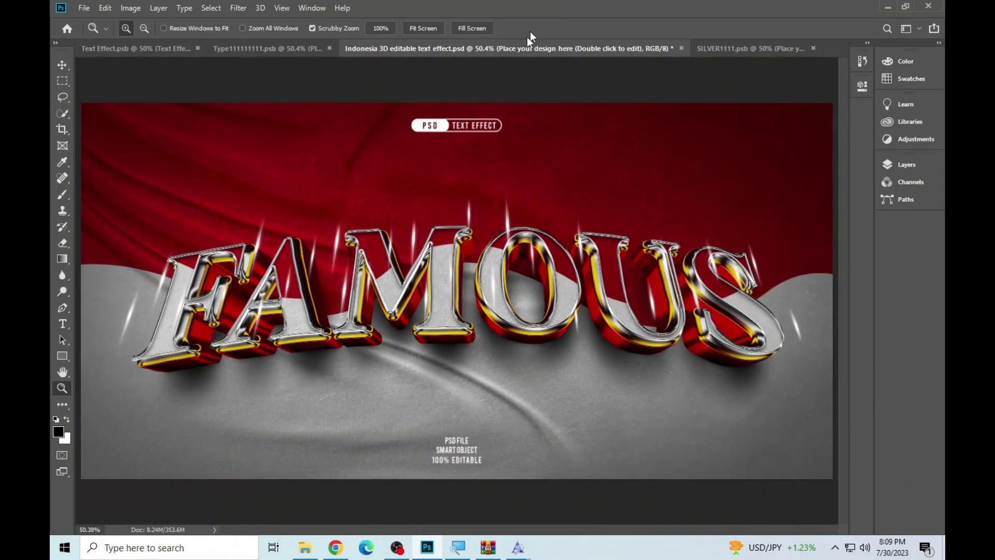
Close the Indonesia, Type and SILVER1111 documents without saving and open the Korea template.
left_click(682, 48)
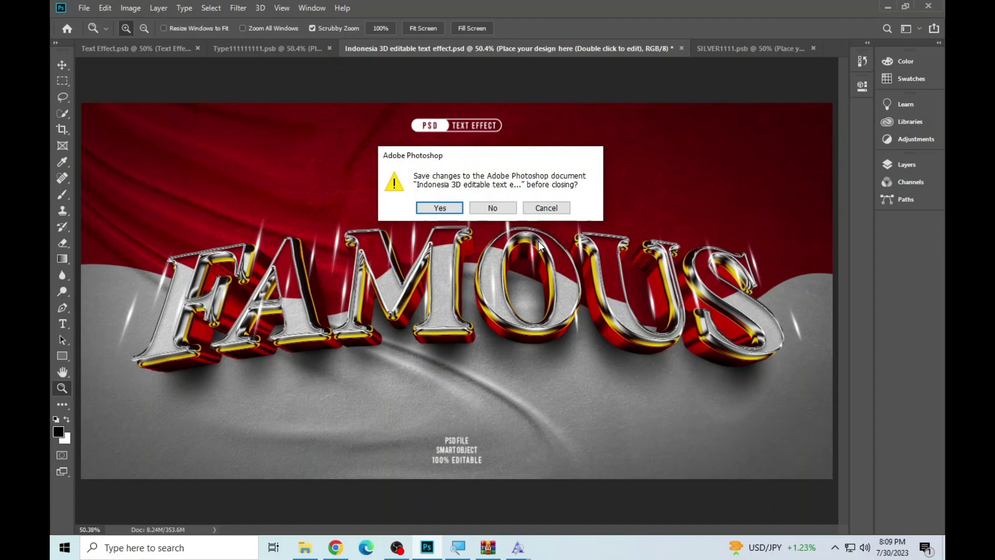
left_click(491, 207)
left_click(441, 48)
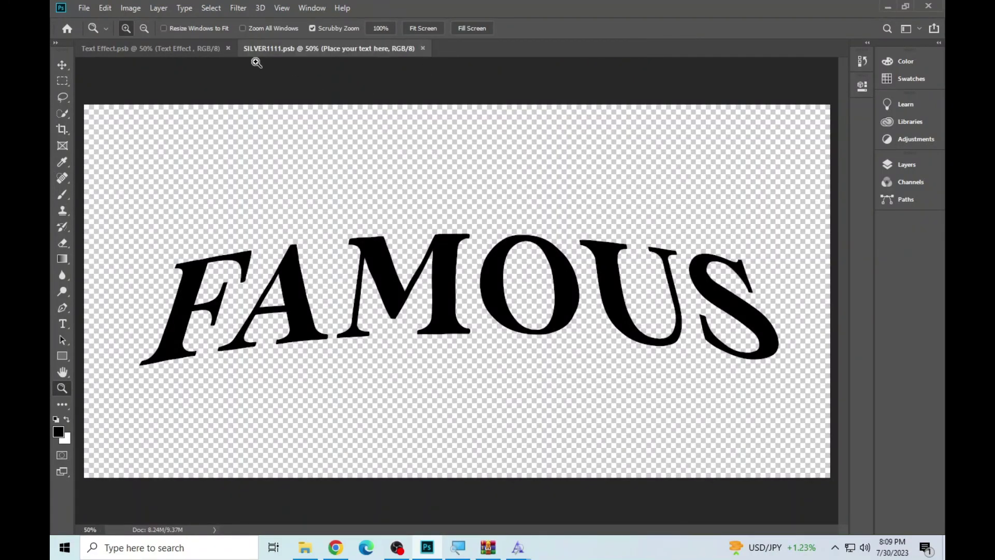
left_click(194, 48)
left_click(423, 48)
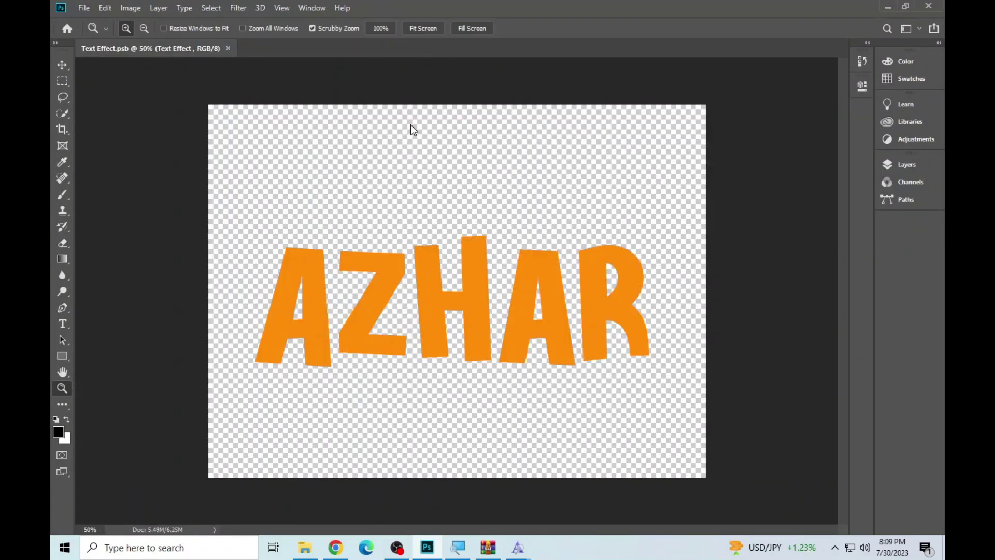
left_click(305, 547)
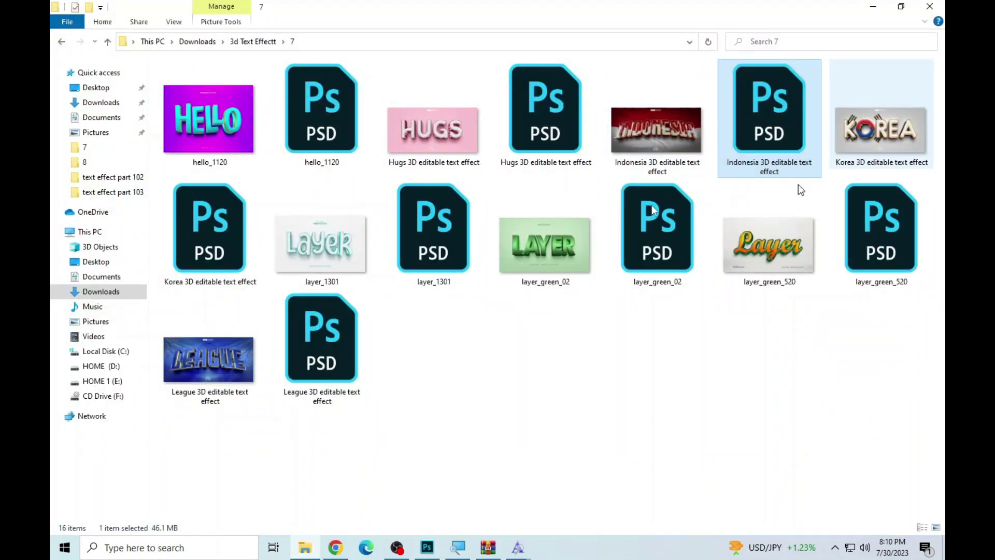
double_click(195, 226)
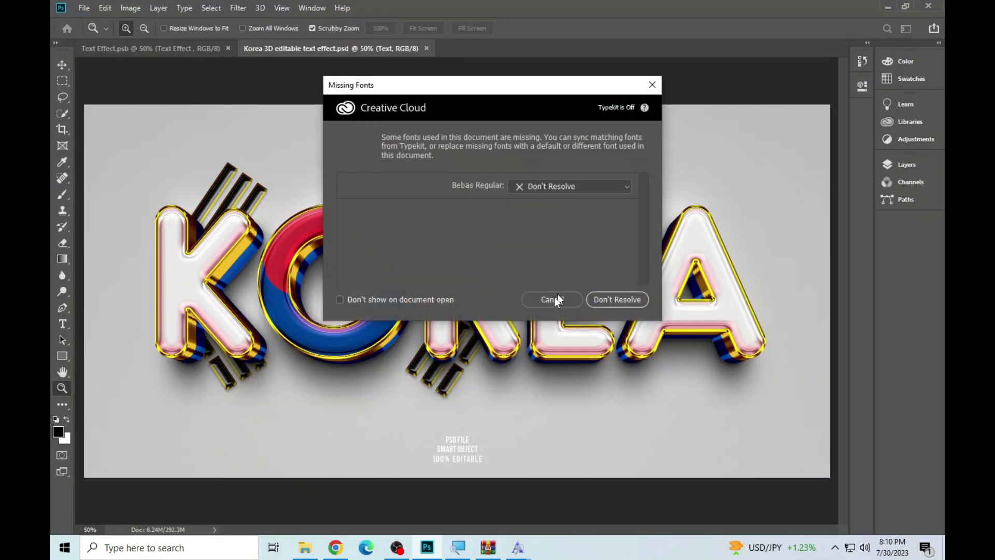
Open the Korea text smart object and start editing KOREA, dismissing the missing-font warnings.
left_click(551, 295)
left_click(900, 165)
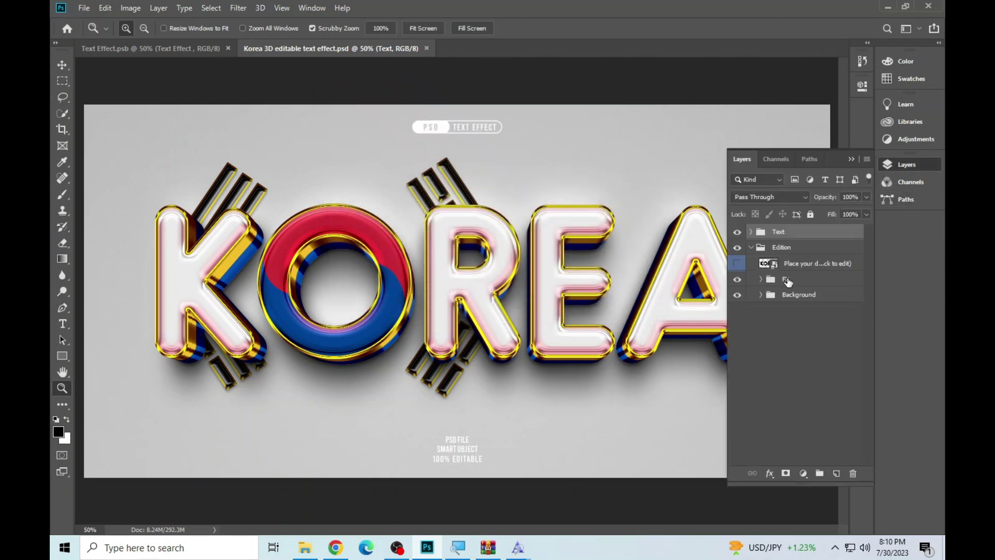
double_click(768, 264)
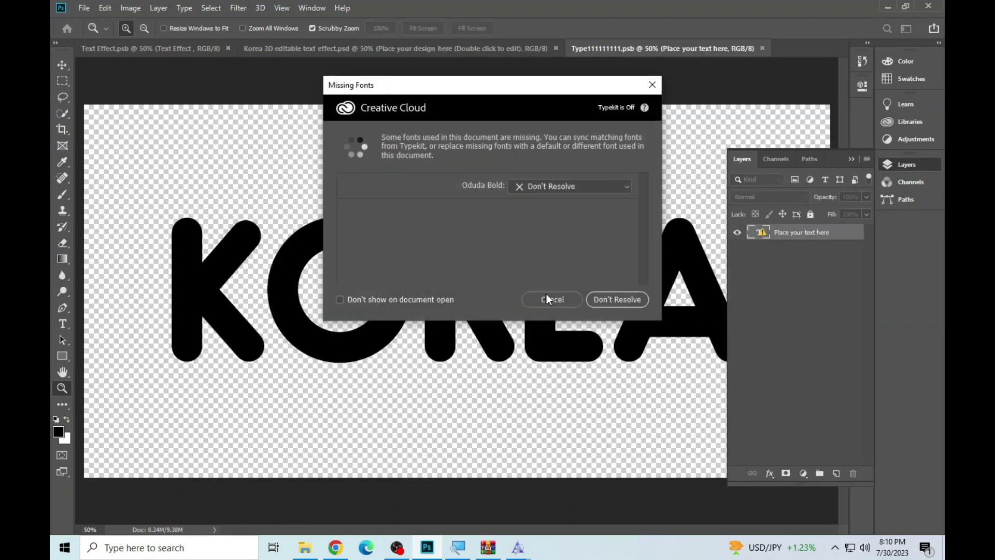
left_click(547, 294)
left_click(62, 324)
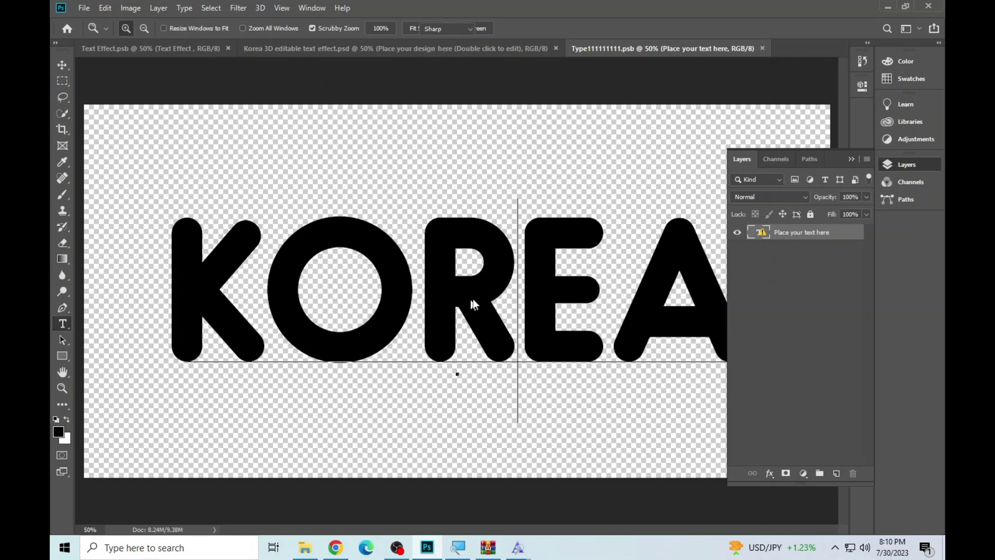
left_click(472, 299)
left_click(543, 234)
Copy the current font name Oduda from the font field.
left_click(201, 28)
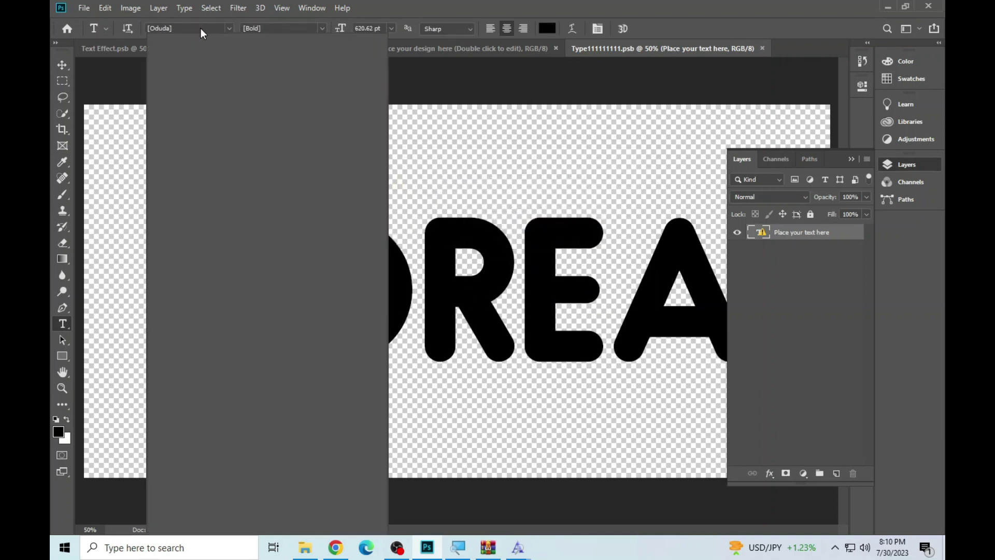
left_click(229, 28)
right_click(210, 28)
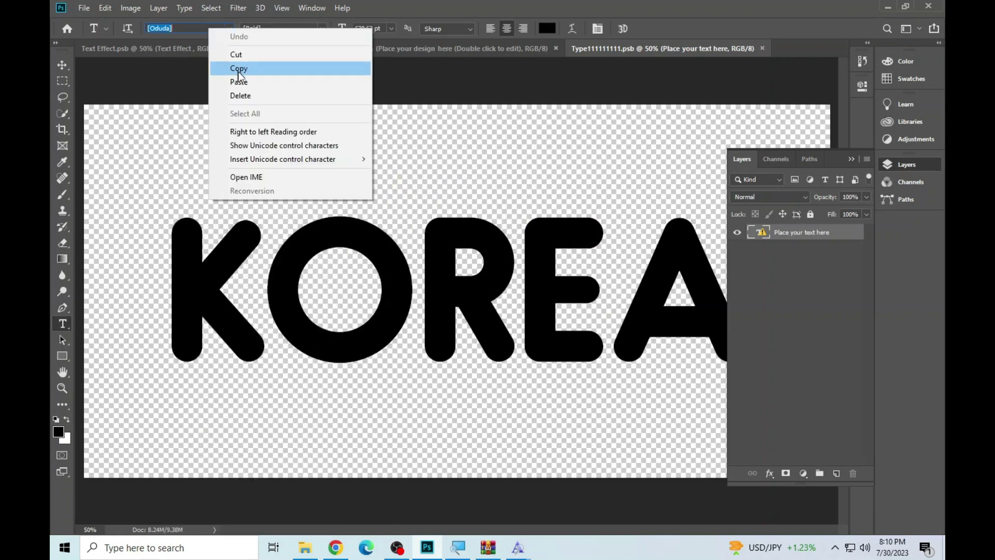
left_click(241, 70)
Search Chrome for the oduda bold font and open its AllBestFonts page.
left_click(341, 550)
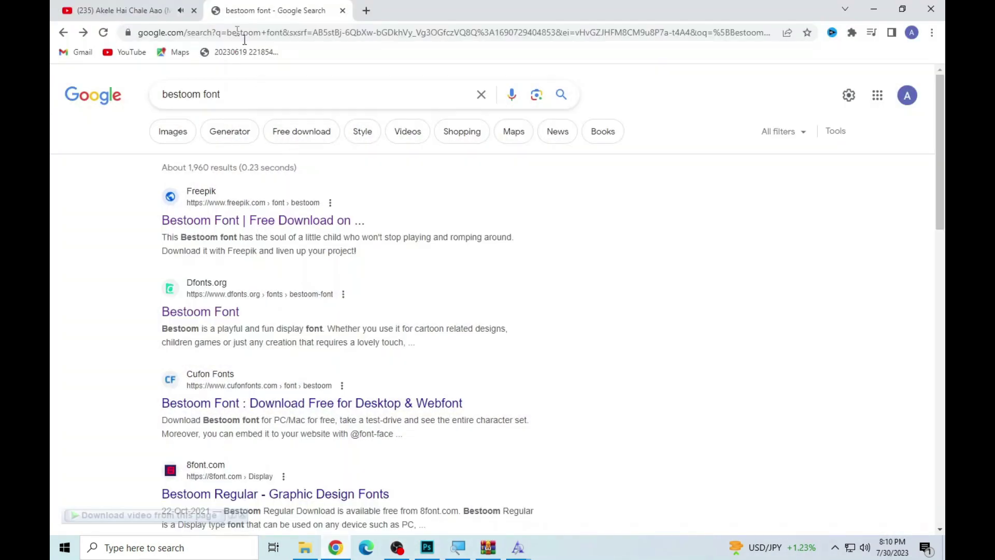
double_click(181, 94)
key("ctrl+v")
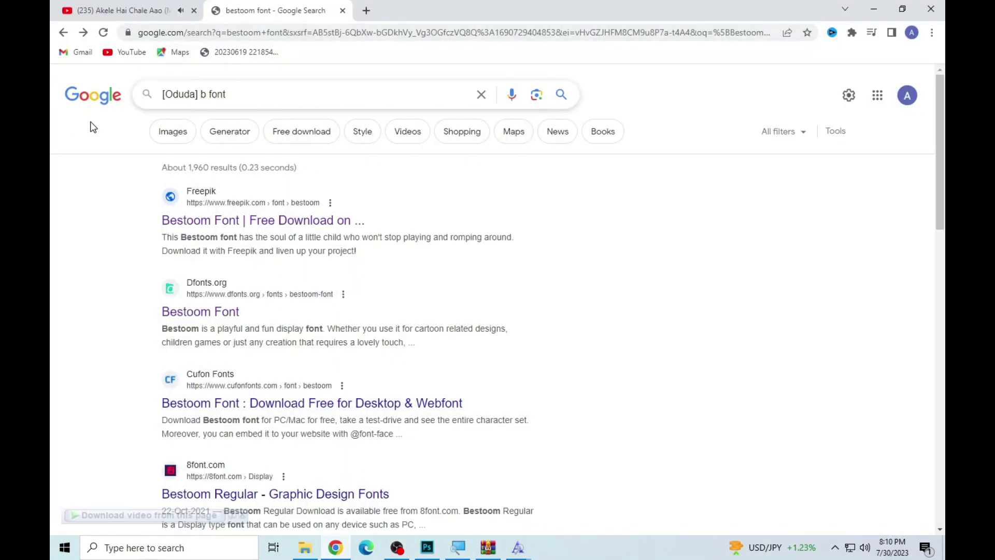
type("ol")
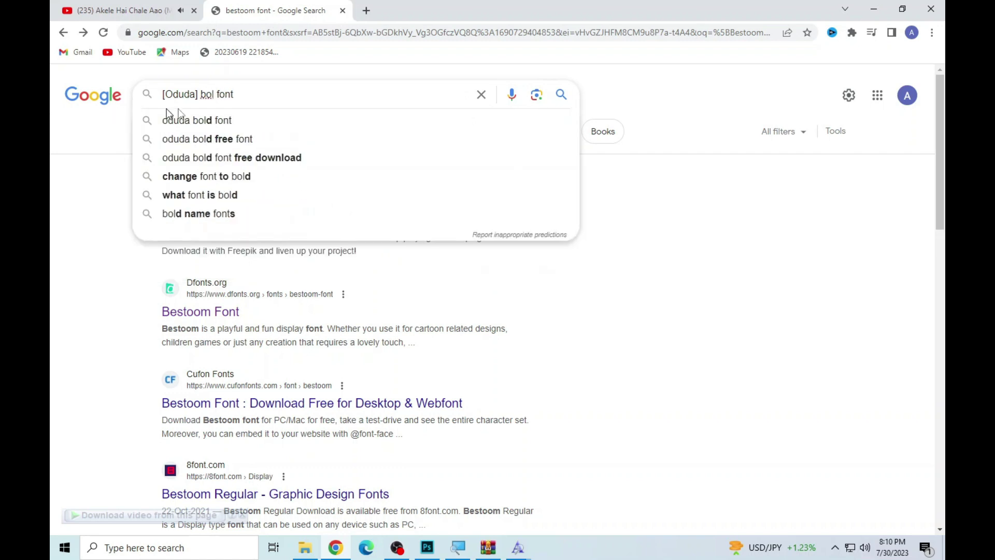
left_click(192, 120)
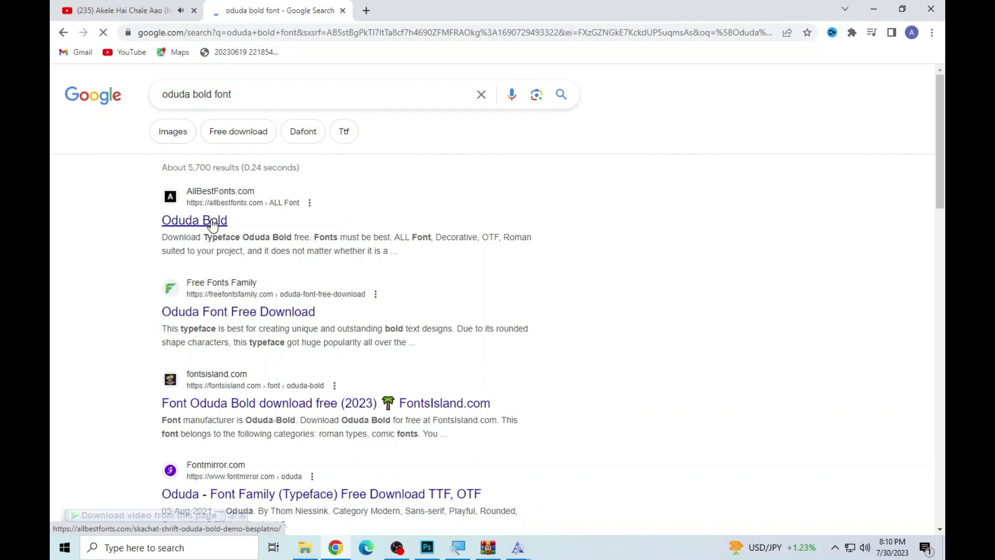
left_click(212, 223)
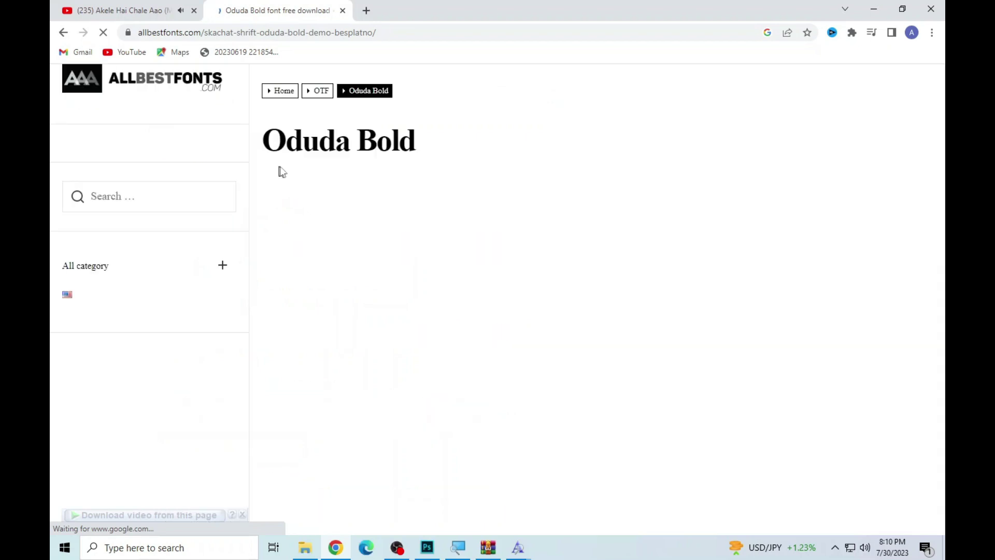
Scroll through the Oduda Bold page to review its previews and character set.
scroll(415, 247, "down", 1)
scroll(416, 250, "down", 6)
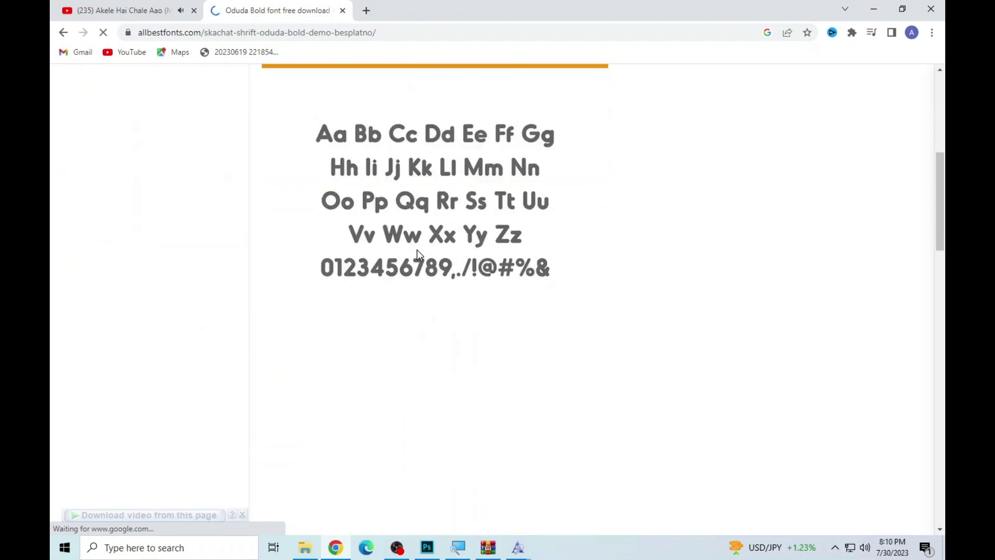
scroll(420, 255, "down", 5)
scroll(417, 255, "down", 5)
scroll(412, 252, "up", 5)
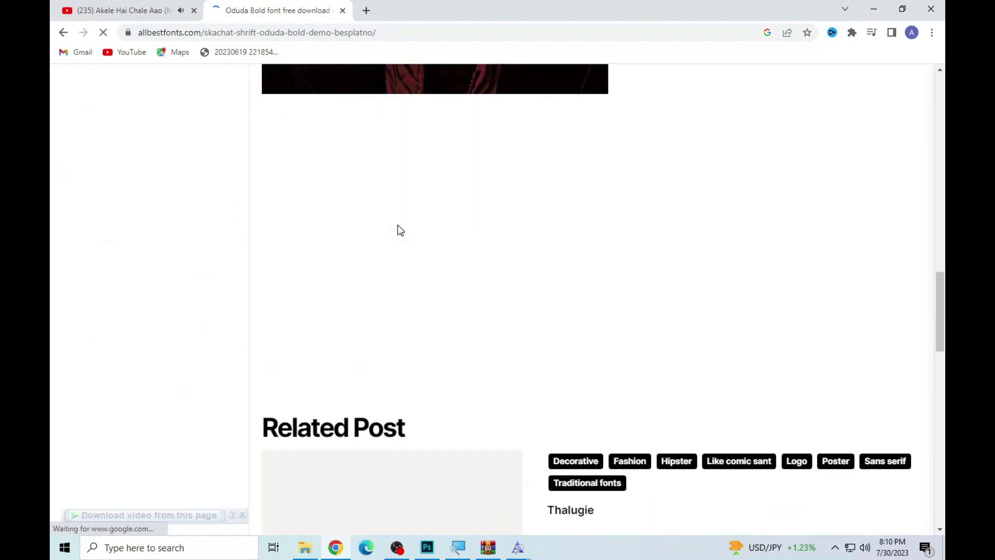
scroll(400, 230, "up", 8)
scroll(396, 231, "up", 2)
scroll(383, 239, "down", 7)
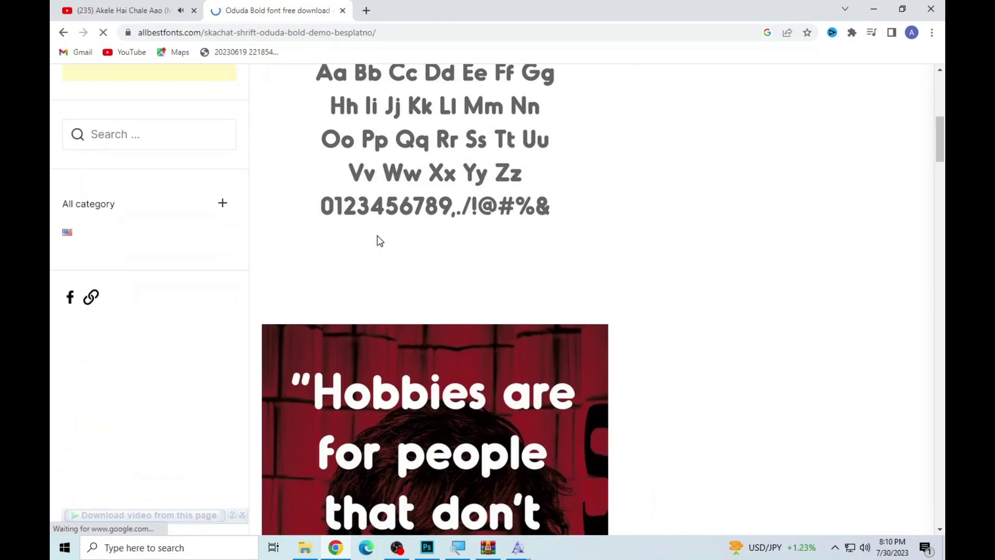
scroll(378, 237, "down", 3)
scroll(378, 237, "down", 5)
scroll(378, 236, "down", 5)
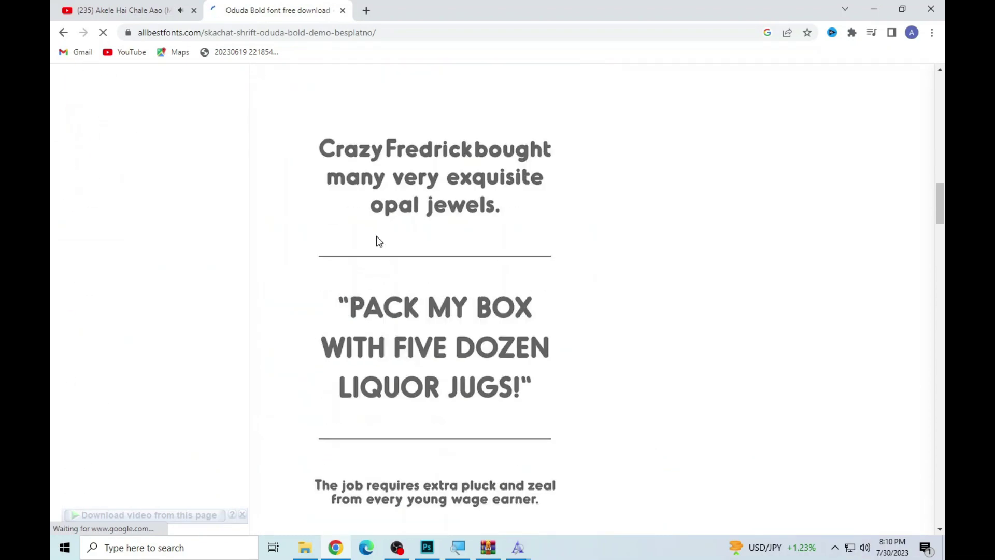
scroll(377, 236, "down", 7)
scroll(377, 237, "down", 6)
scroll(376, 237, "down", 9)
scroll(377, 237, "down", 9)
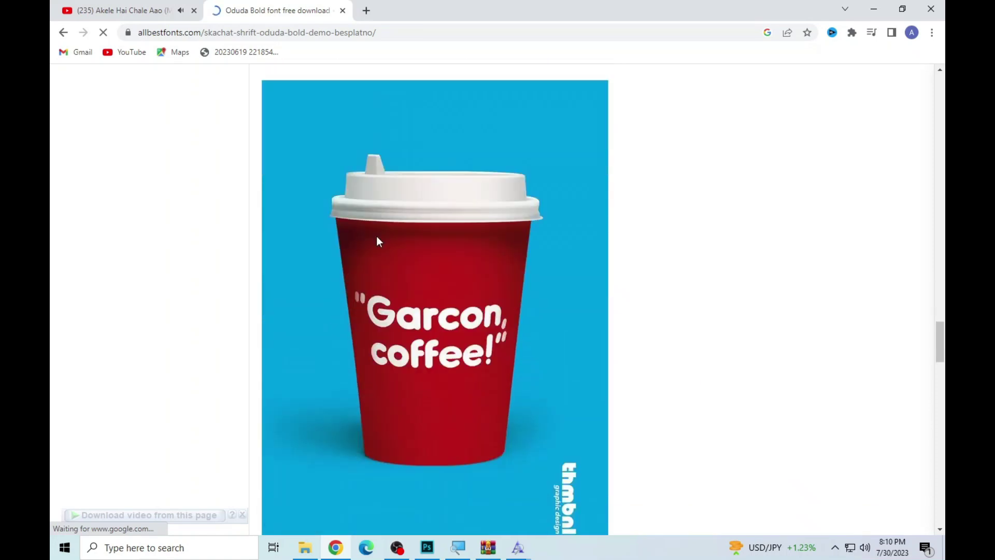
scroll(377, 237, "down", 9)
scroll(376, 240, "down", 8)
scroll(377, 240, "up", 2)
scroll(377, 239, "up", 4)
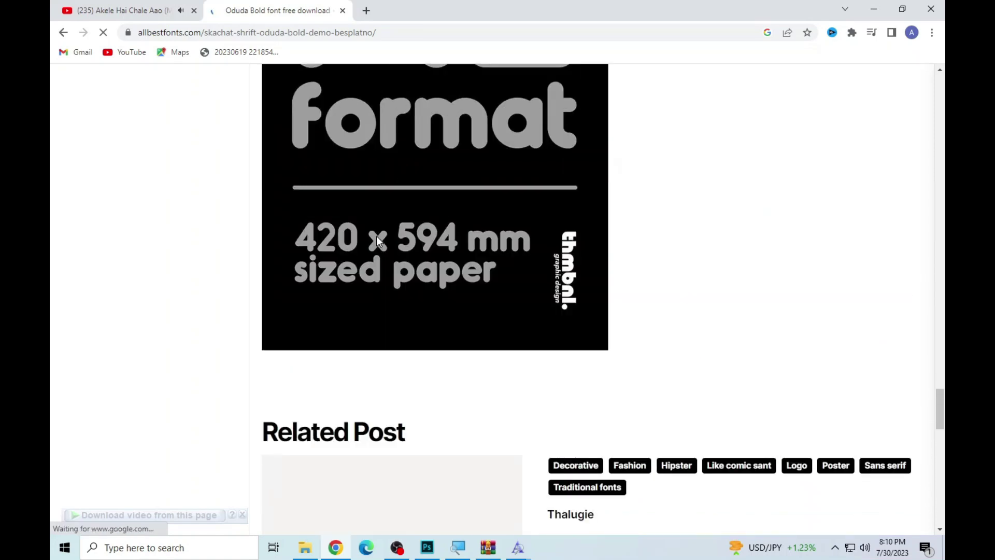
scroll(377, 240, "up", 8)
scroll(378, 241, "up", 8)
scroll(377, 240, "up", 8)
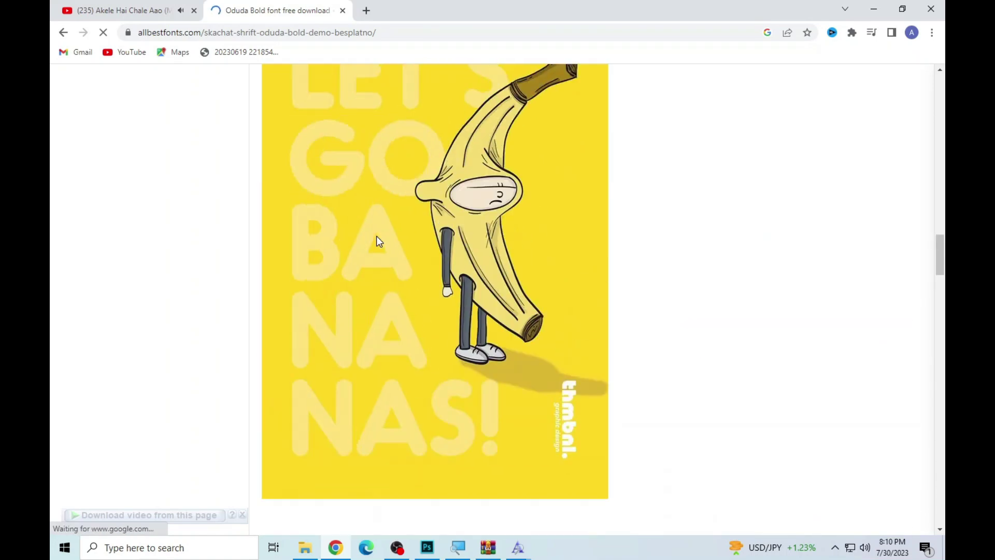
scroll(377, 241, "up", 5)
scroll(376, 235, "up", 8)
scroll(376, 235, "up", 8)
scroll(377, 235, "up", 5)
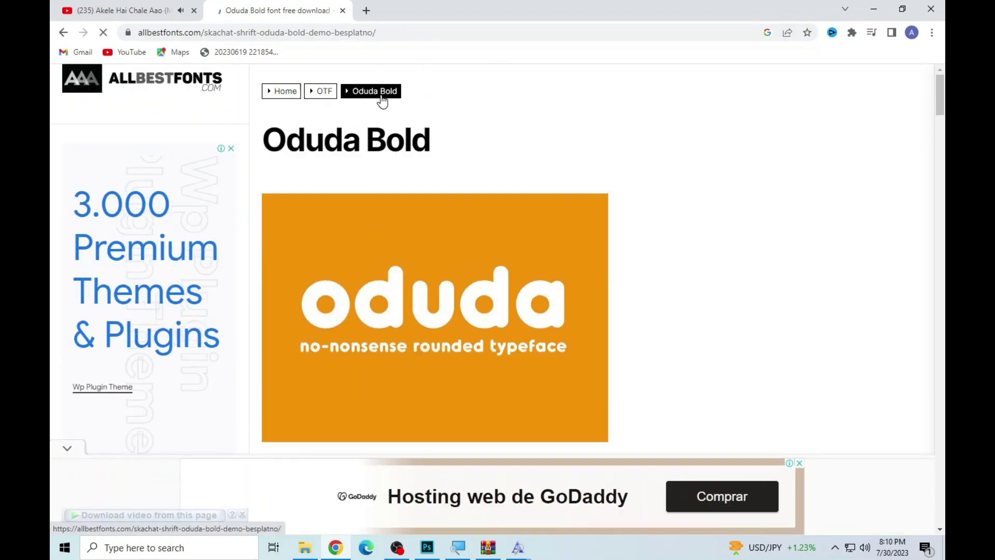
scroll(407, 273, "down", 2)
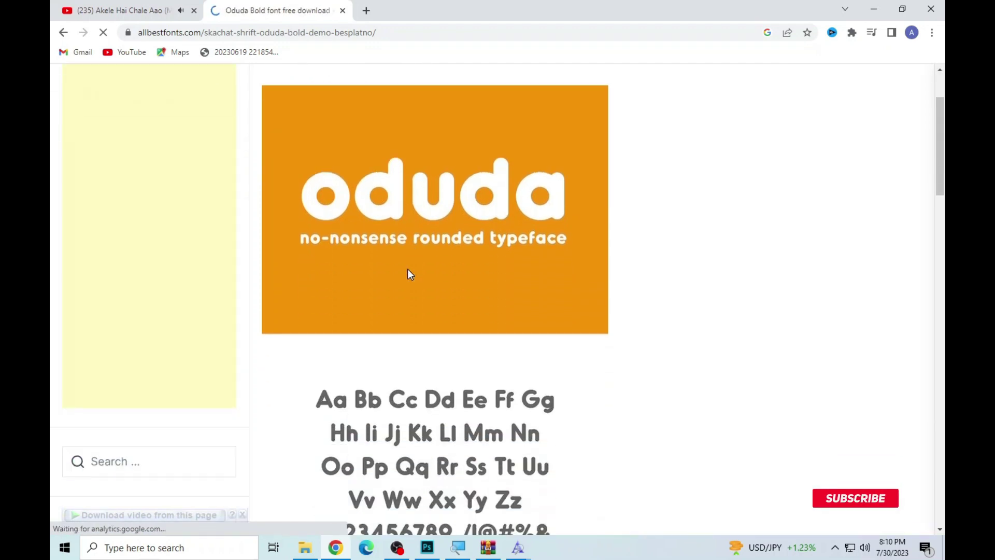
scroll(400, 273, "down", 5)
scroll(396, 271, "up", 8)
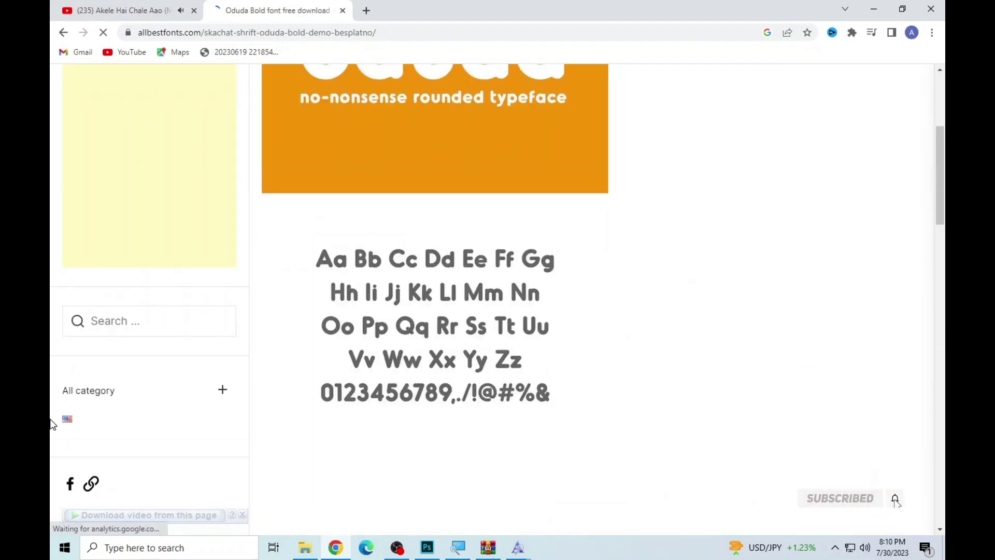
scroll(89, 346, "down", 2)
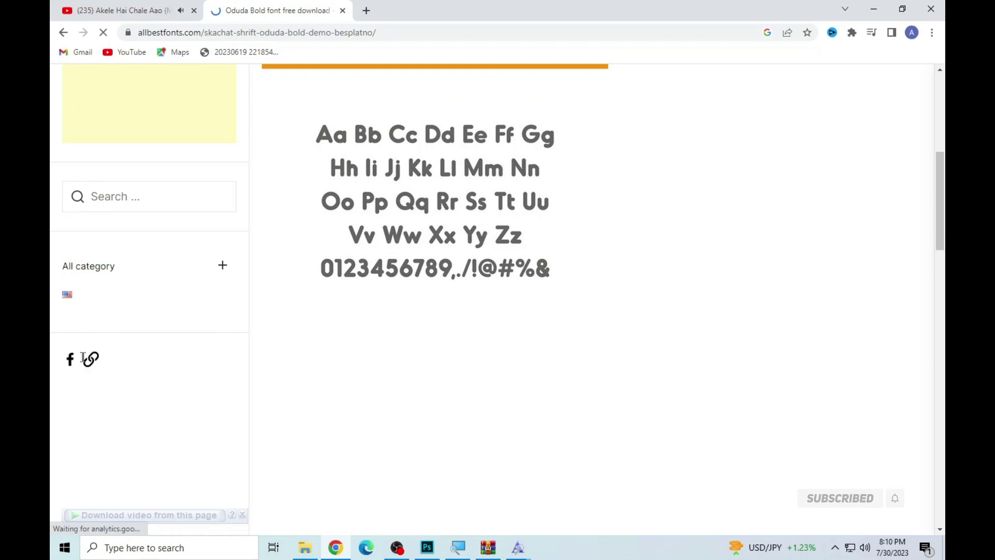
scroll(354, 269, "up", 4)
scroll(355, 270, "up", 4)
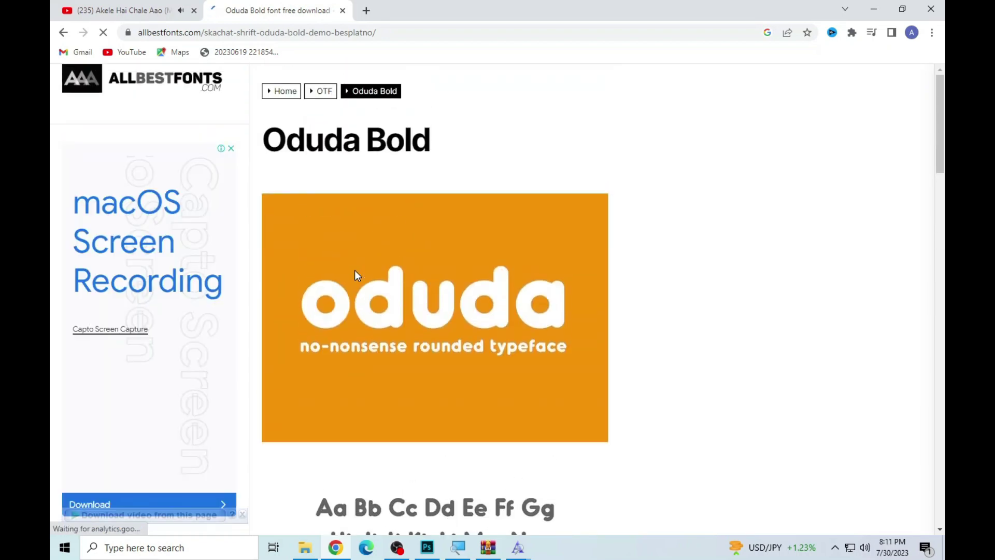
scroll(623, 266, "down", 8)
scroll(651, 264, "down", 10)
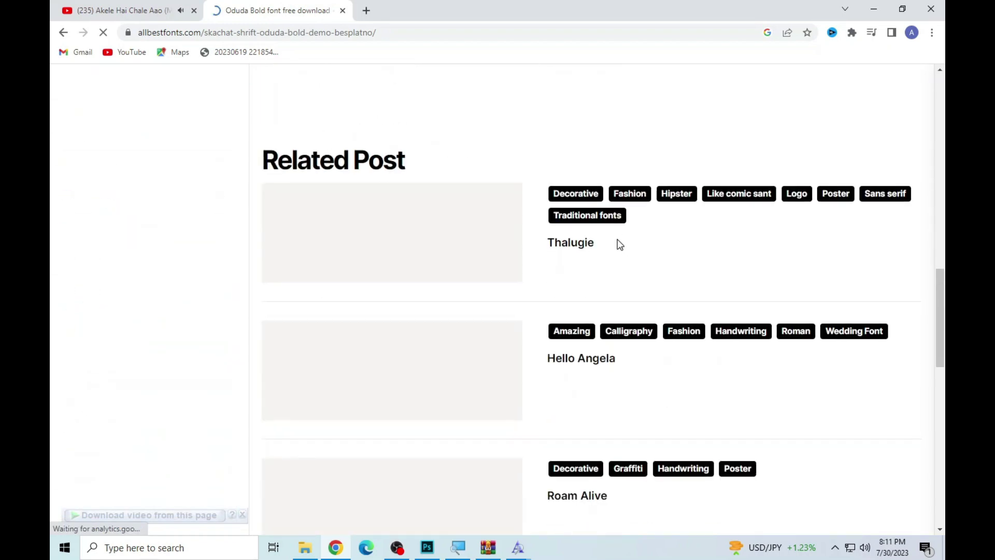
scroll(617, 244, "down", 10)
scroll(629, 228, "up", 2)
scroll(674, 171, "up", 8)
scroll(723, 129, "up", 10)
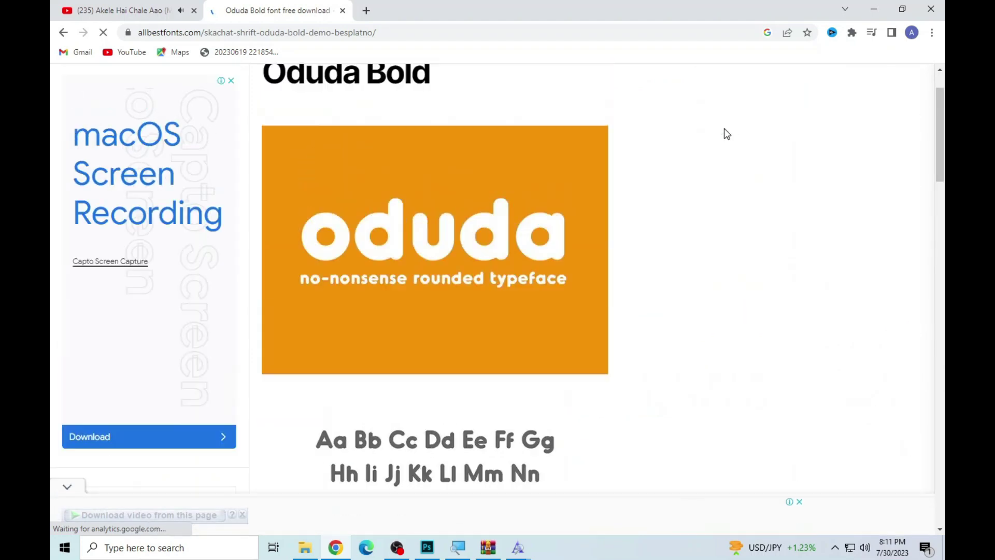
Return to the search results and open the Fontmirror page for the Oduda font.
left_click(65, 30)
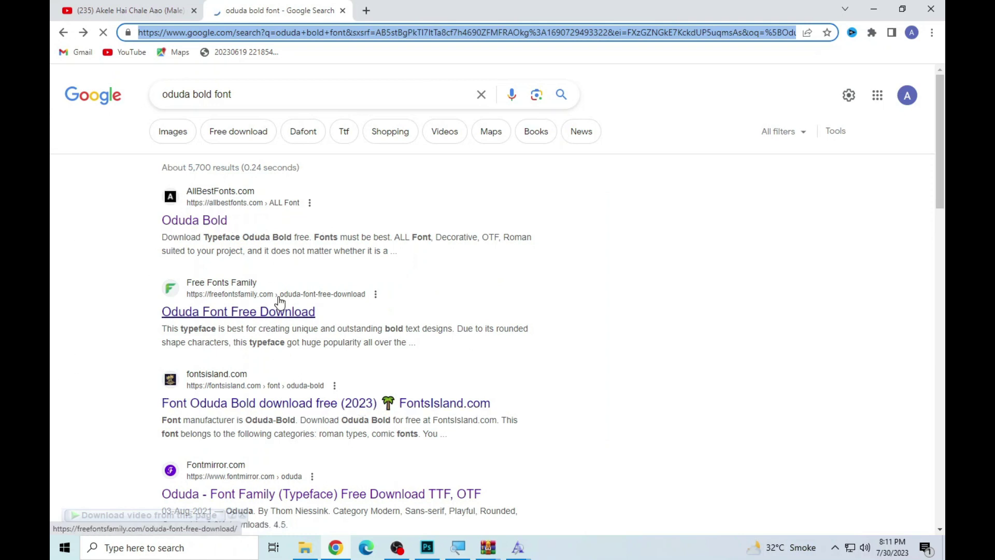
left_click(313, 502)
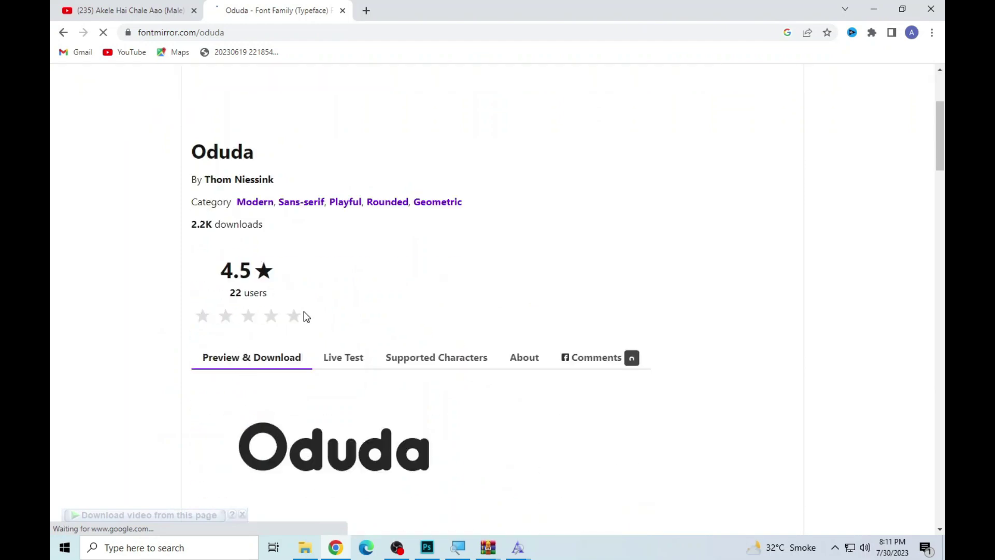
scroll(337, 352, "down", 2)
scroll(311, 348, "down", 2)
scroll(249, 290, "up", 3)
scroll(265, 249, "down", 6)
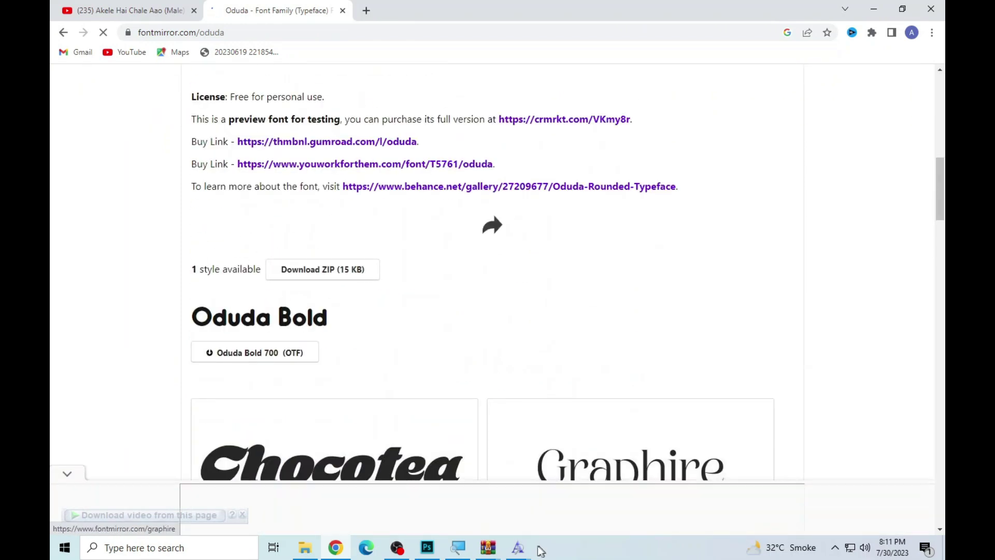
Open the Oduda Bold font file from the downloaded Fontmirror ZIP and install it.
left_click(518, 548)
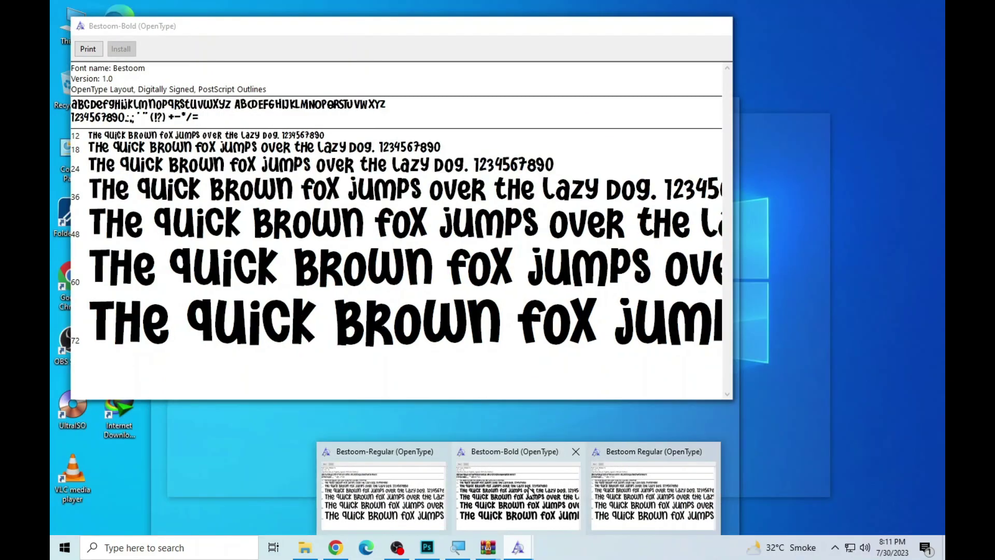
left_click(516, 492)
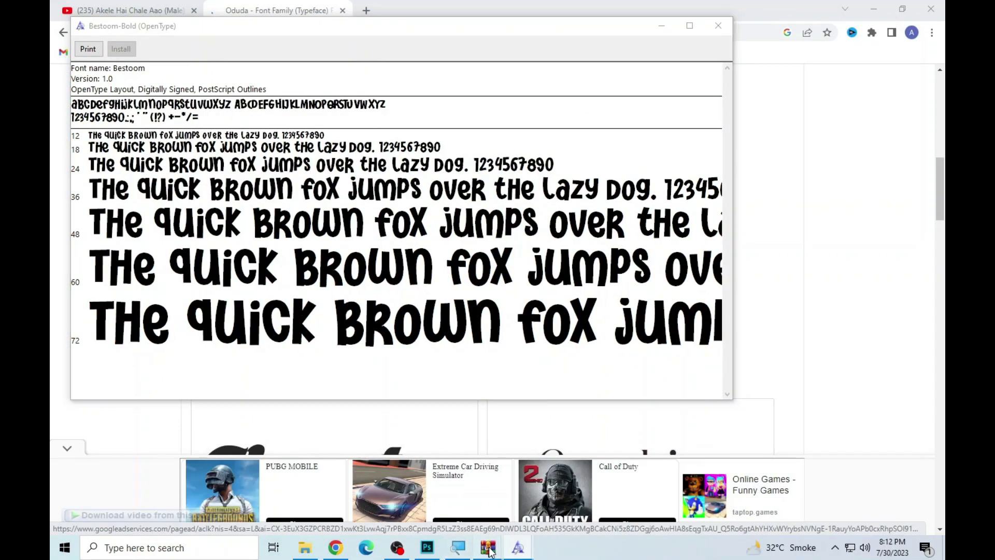
left_click(570, 487)
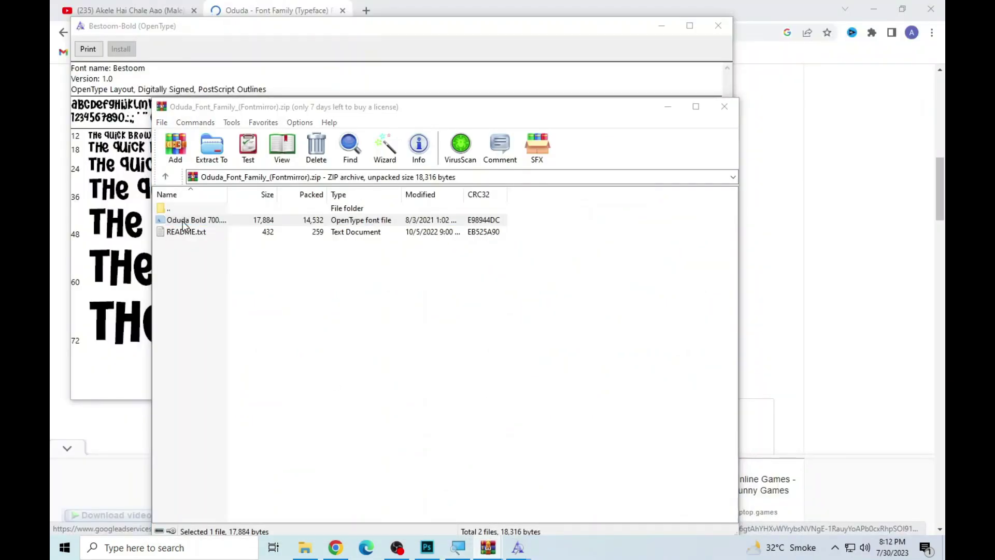
double_click(182, 221)
left_click(153, 81)
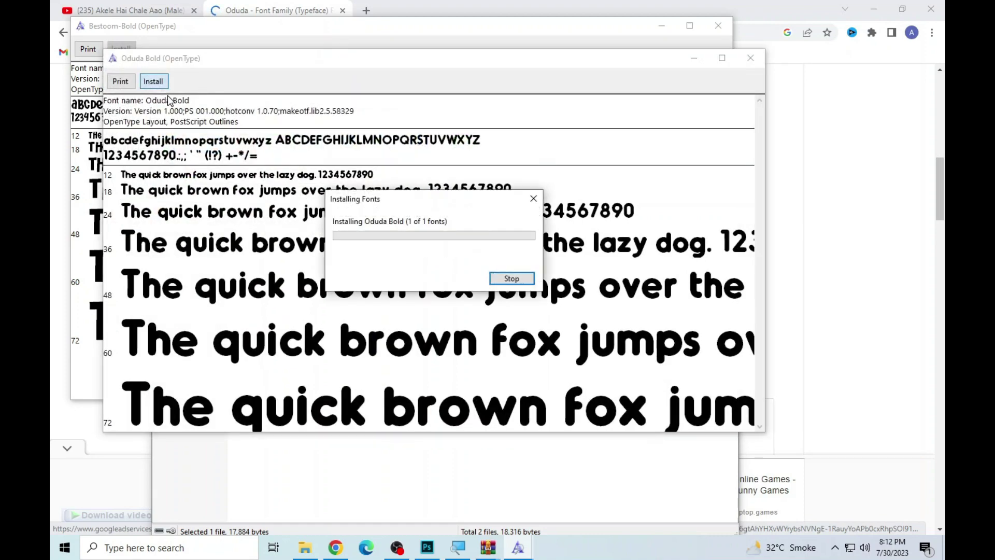
Replace the KOREA smart object text with SEETU and commit the edit.
left_click(427, 547)
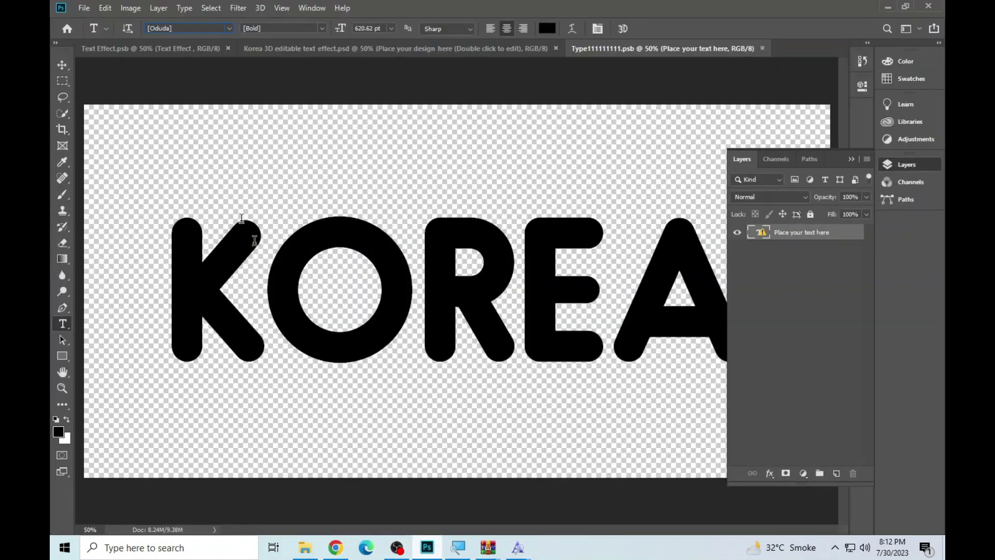
left_click(340, 275)
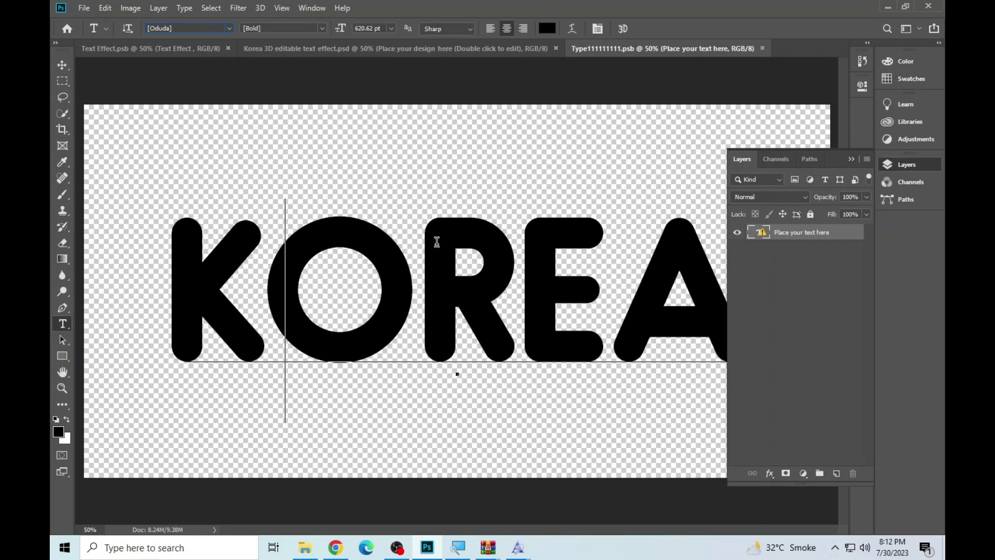
left_click(442, 239)
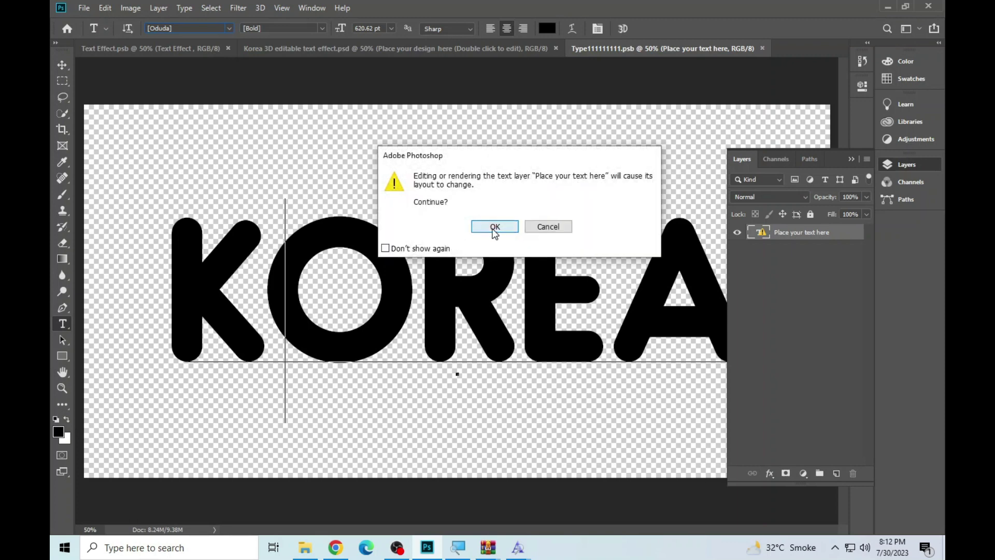
left_click(492, 225)
key("ctrl+a")
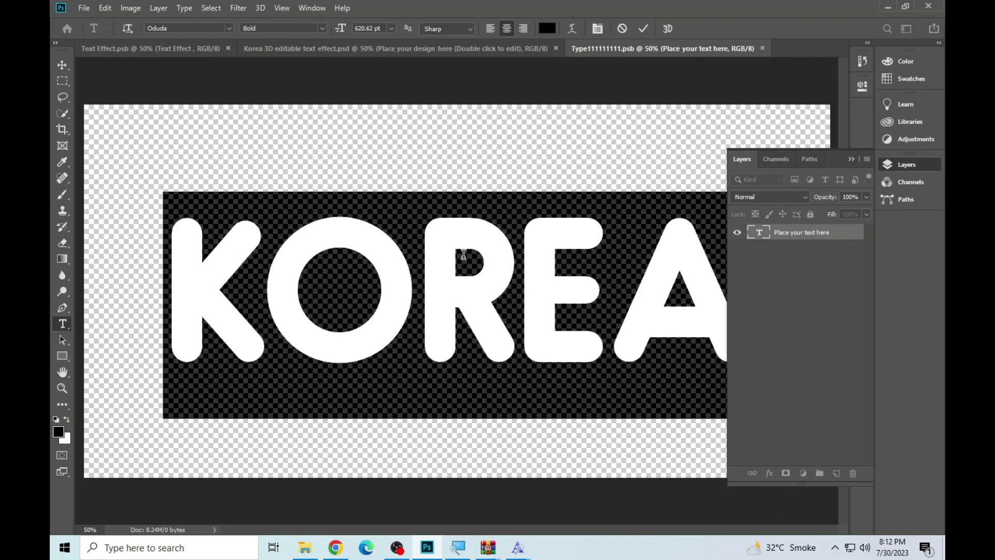
type("S")
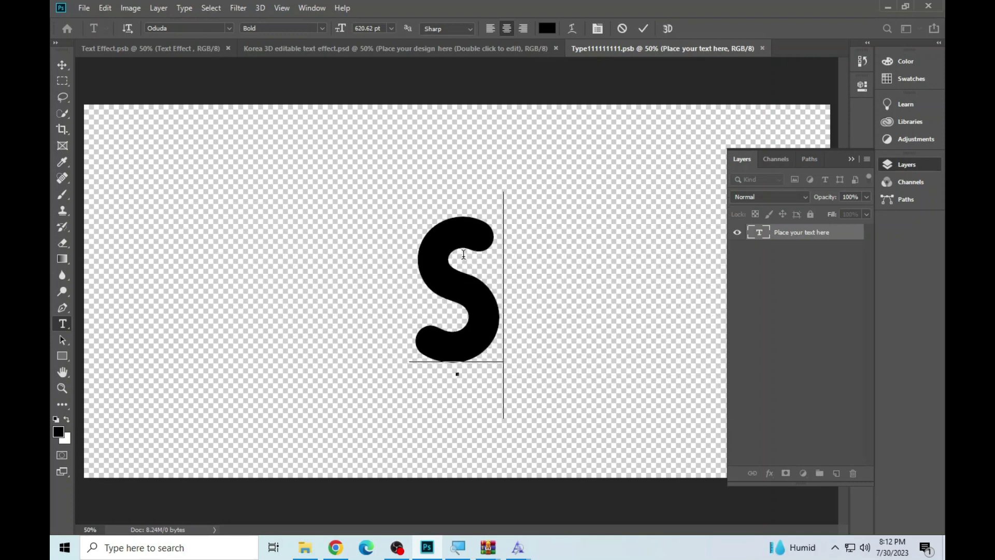
type("E")
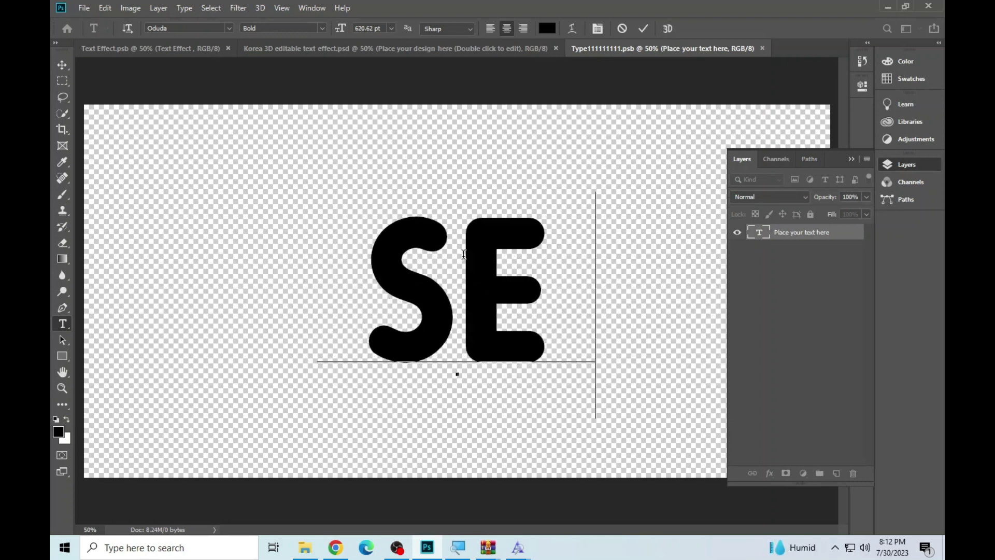
type("ETU")
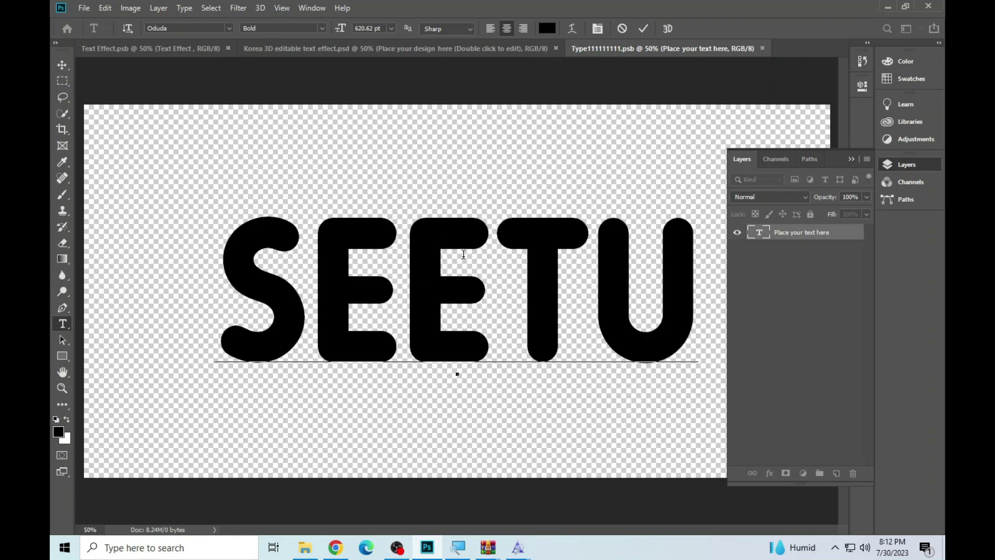
key("ctrl+a")
key("ctrl+Return")
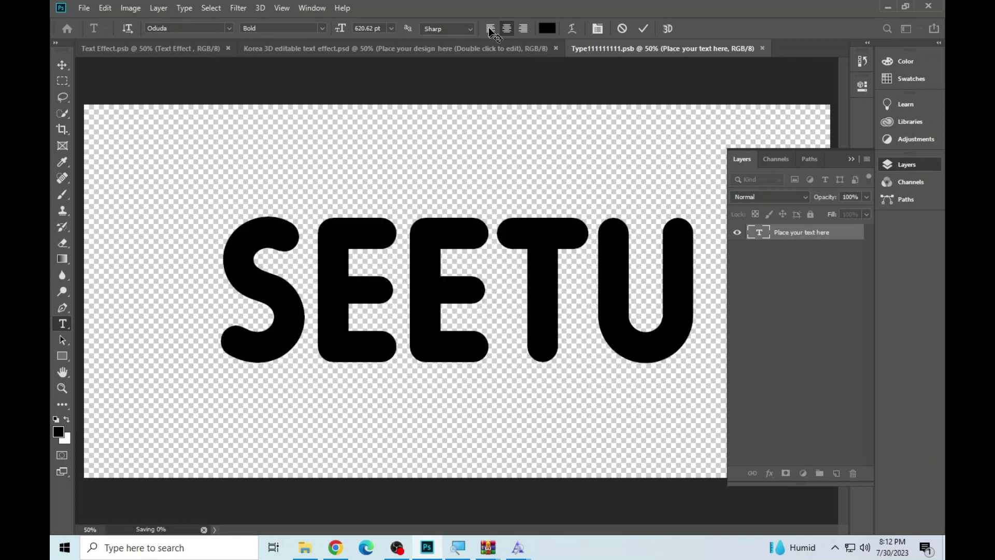
Review the SEETU lettering in the Korea template, then close it without saving.
left_click(507, 49)
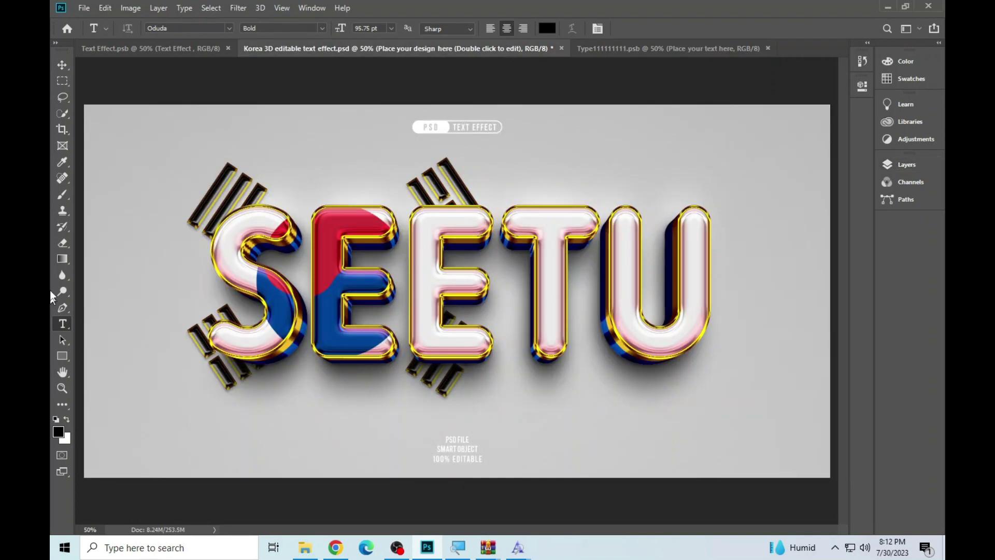
left_click(62, 389)
left_click(542, 236)
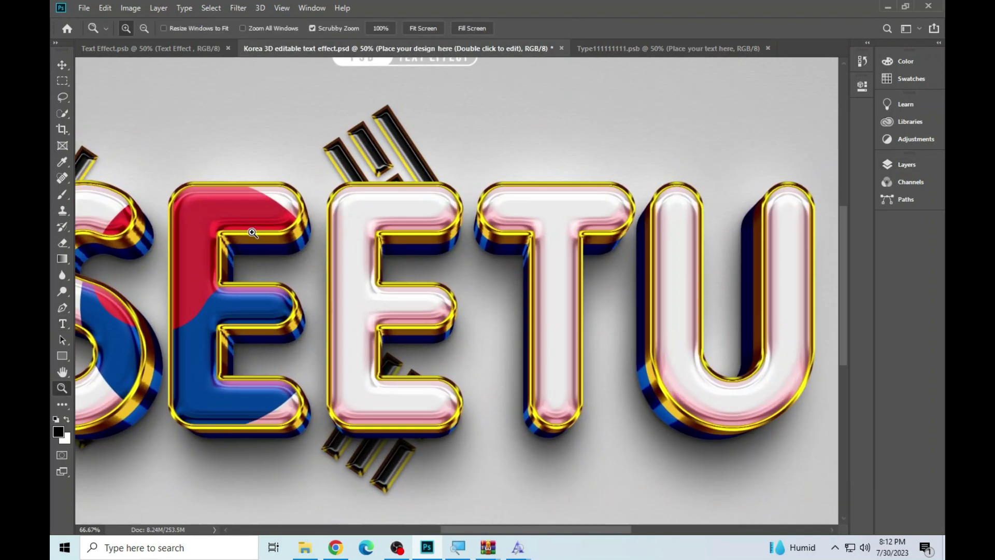
right_click(253, 234)
left_click(278, 242)
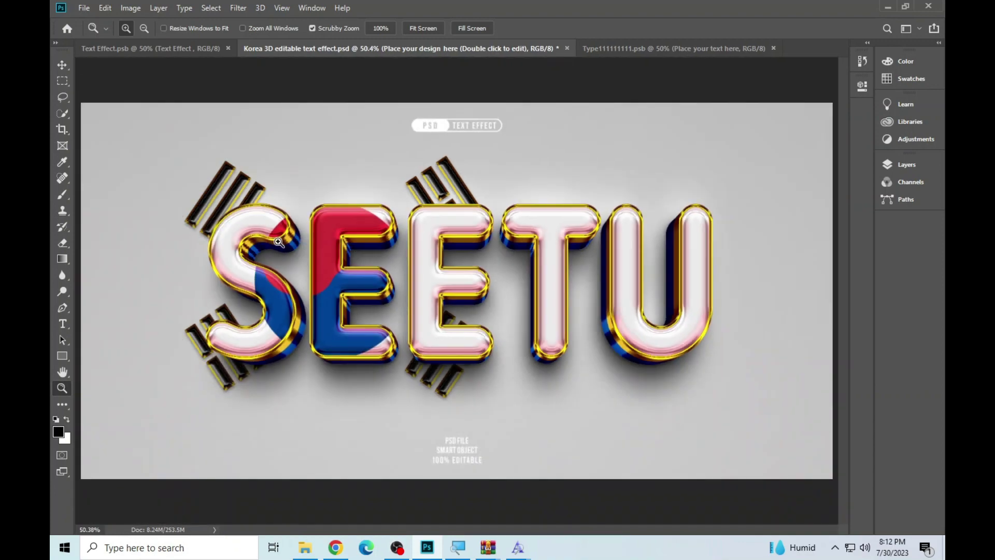
left_click(428, 257)
right_click(533, 236)
left_click(544, 244)
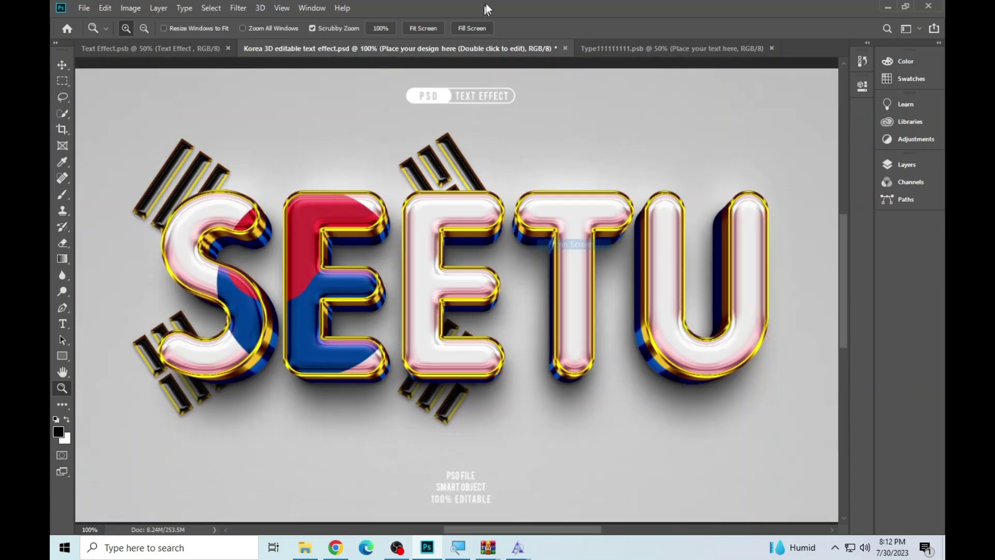
left_click(567, 48)
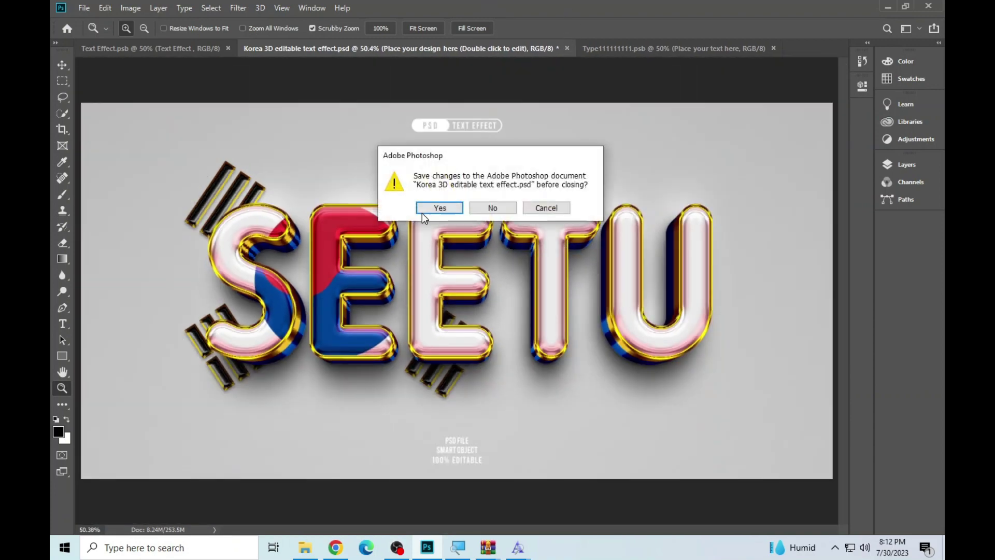
left_click(494, 205)
Open the layer_1301 template and its editable text smart object, dismissing the missing-font warning.
left_click(305, 547)
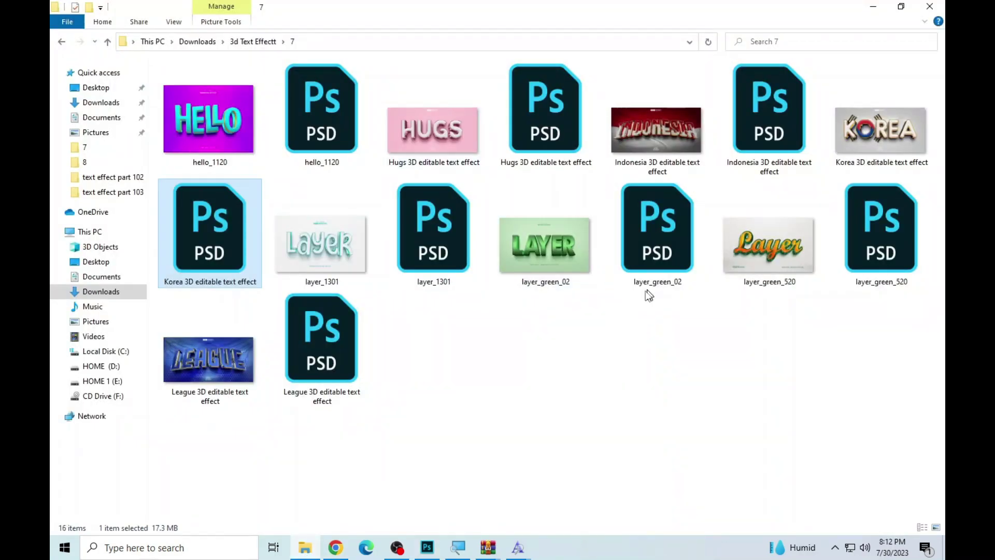
double_click(430, 238)
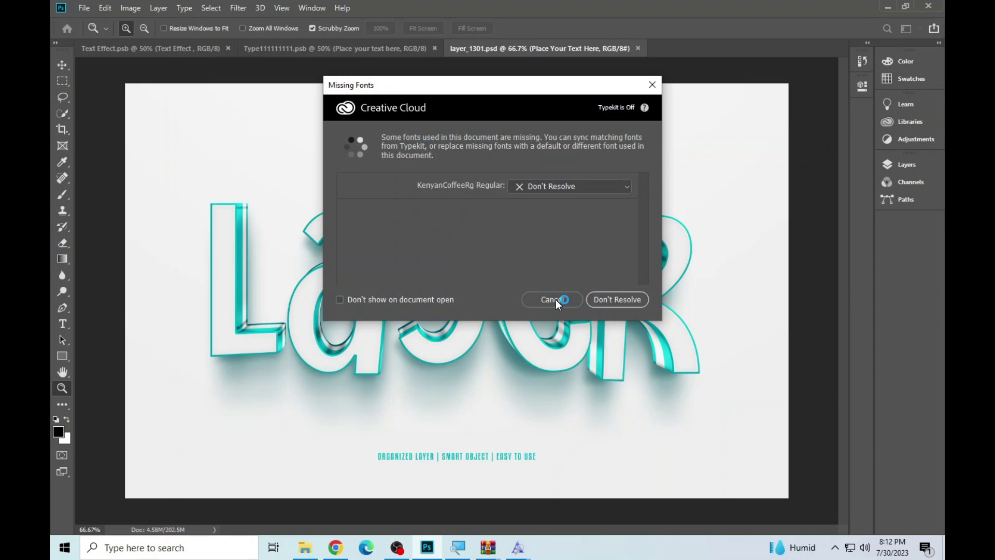
left_click(553, 300)
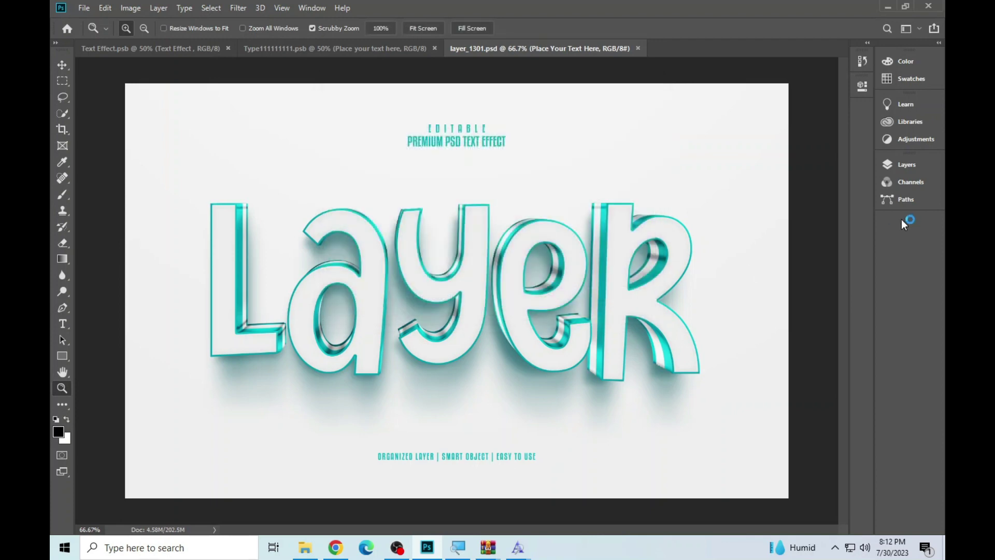
left_click(892, 169)
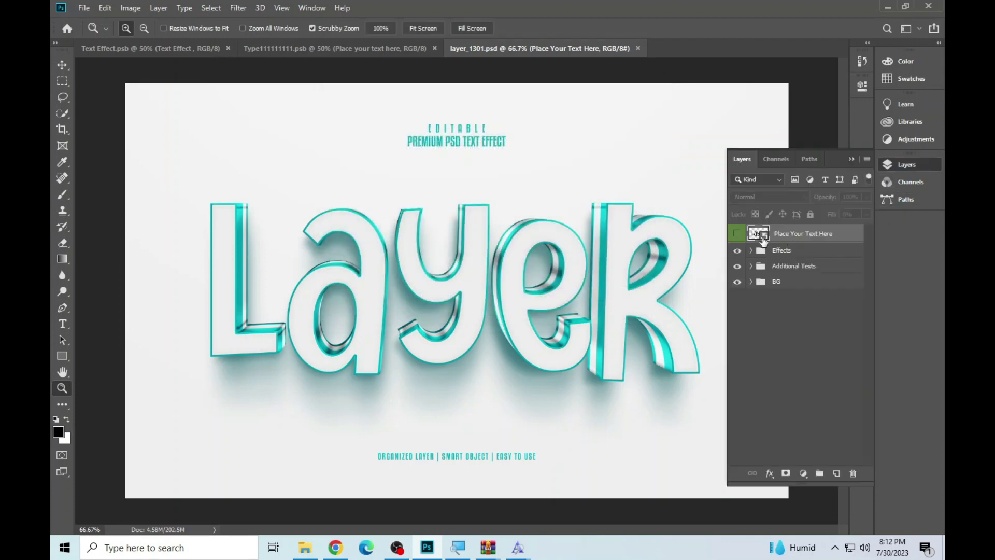
double_click(755, 238)
left_click(544, 219)
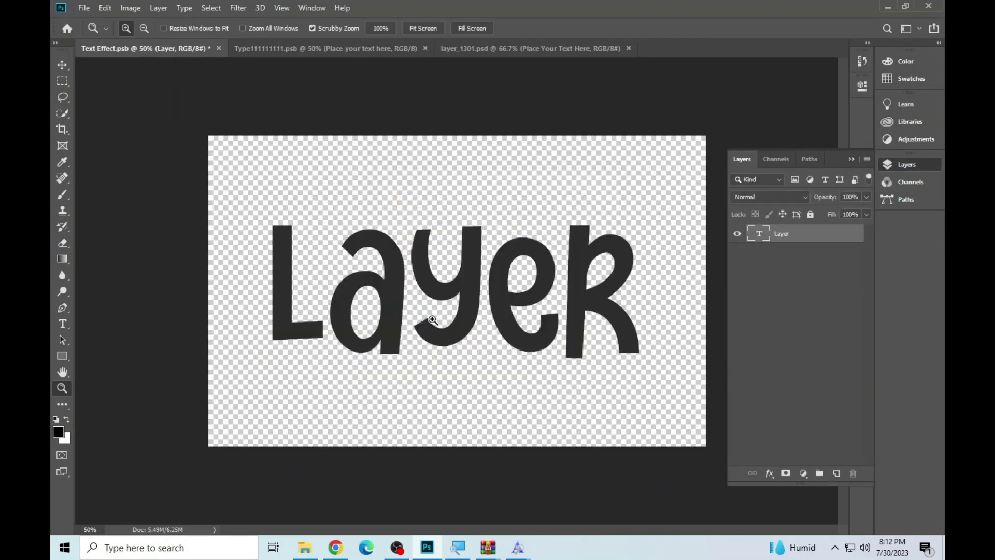
Replace the word Layer with AZHAR in the smart object text.
left_click(59, 326)
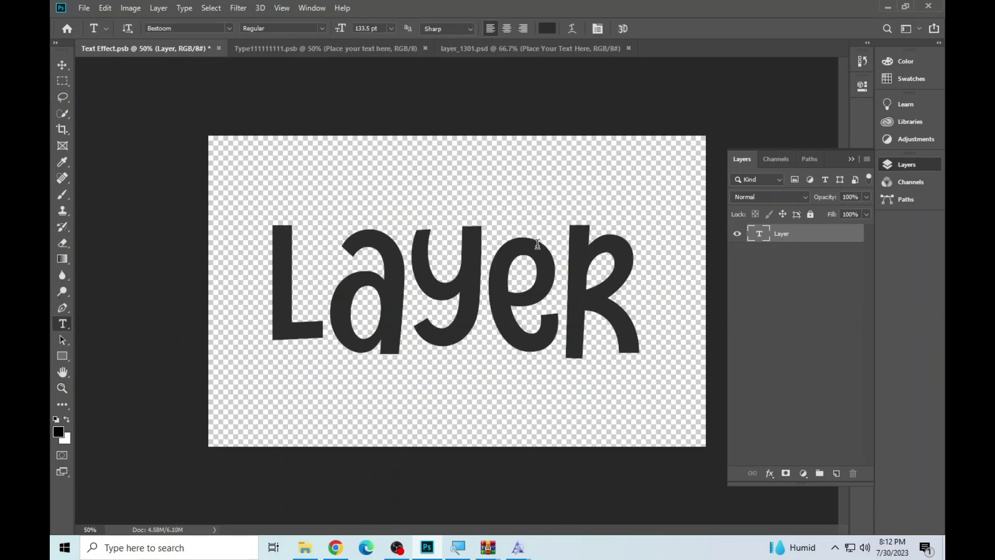
left_click(533, 250)
key("ctrl+a")
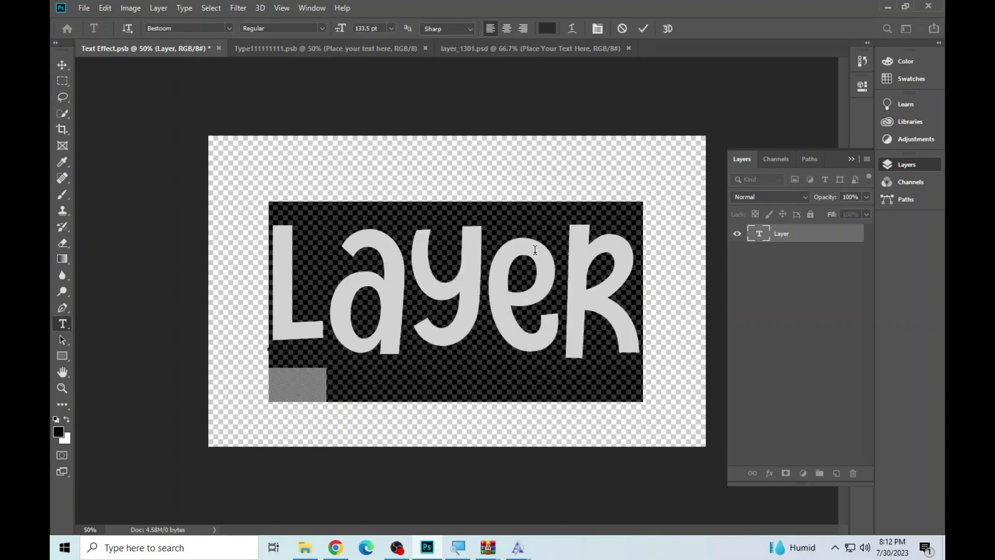
type("AZHA")
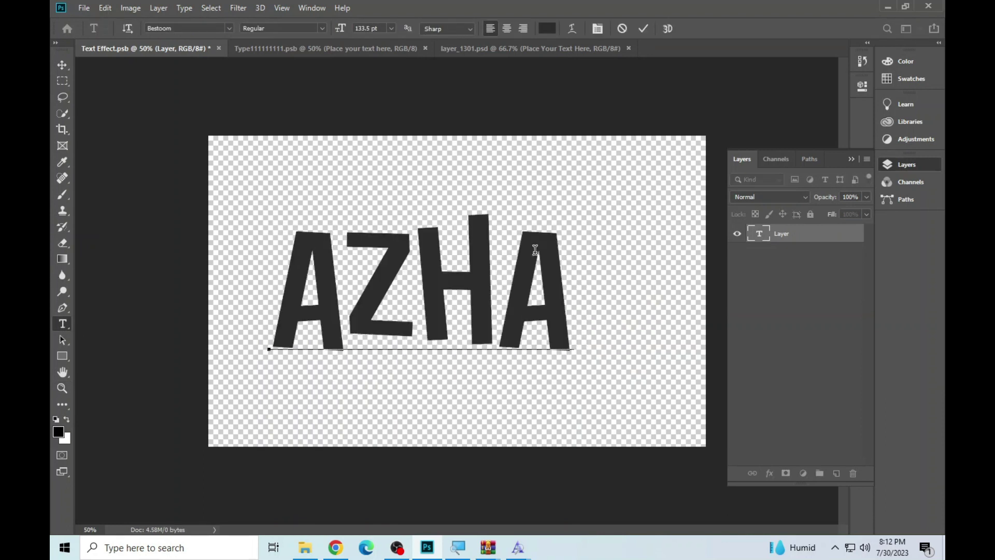
type("R")
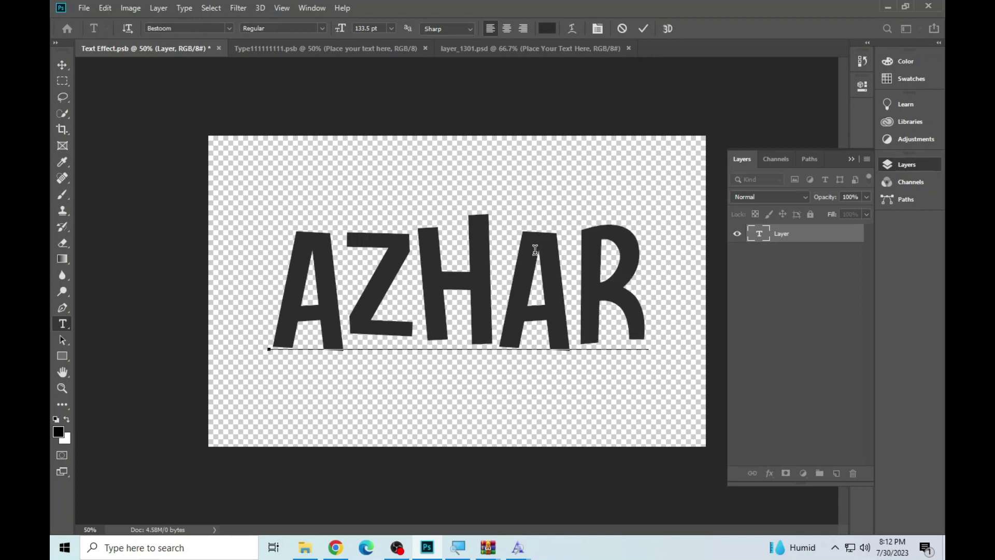
key("ctrl+Return")
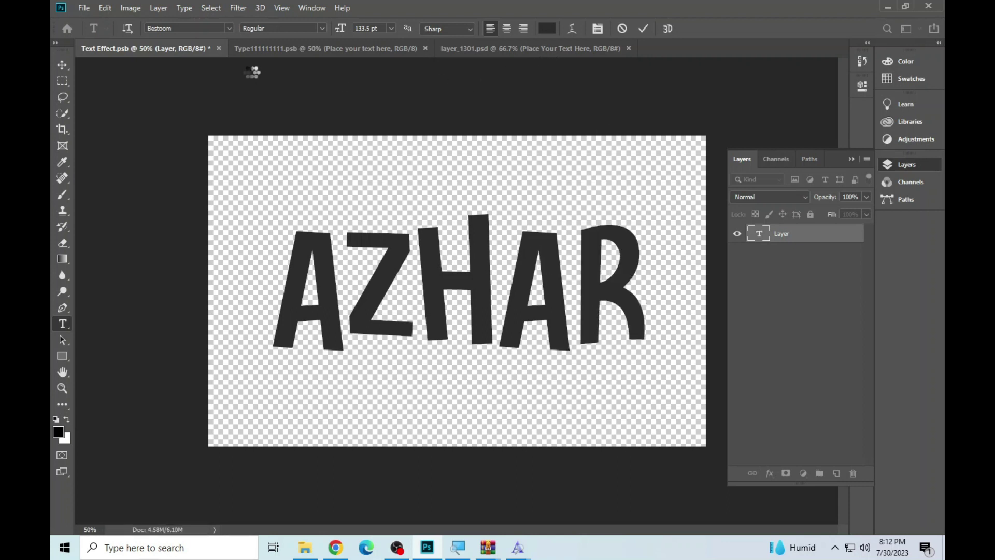
Close the SEETU document and check the AZHAR effect fitted on screen.
left_click(266, 47)
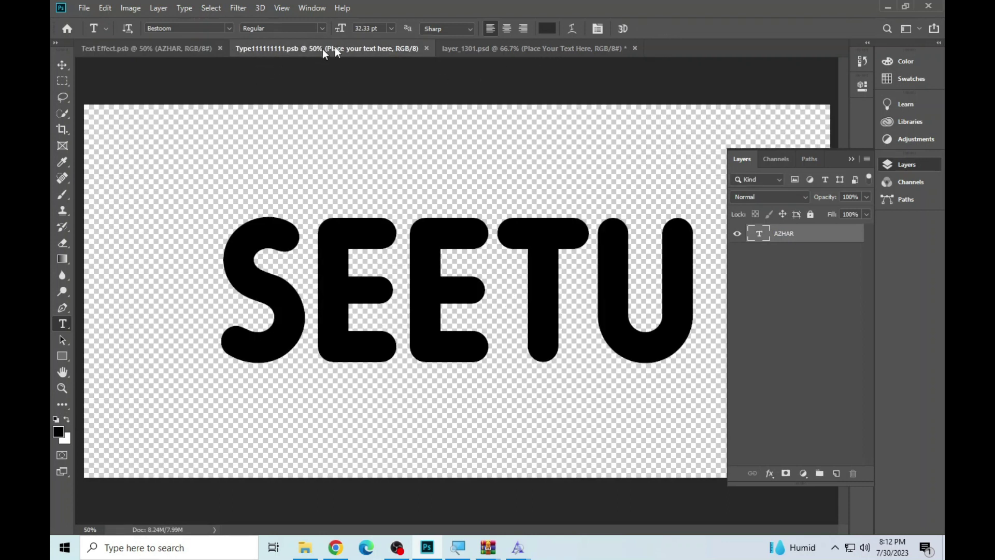
left_click(427, 47)
key("ctrl+Tab")
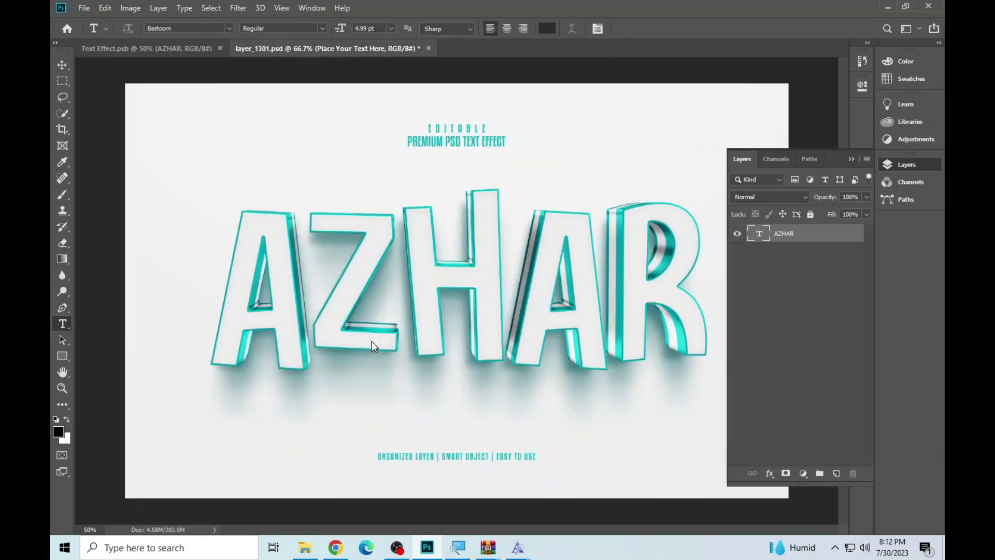
left_click(61, 388)
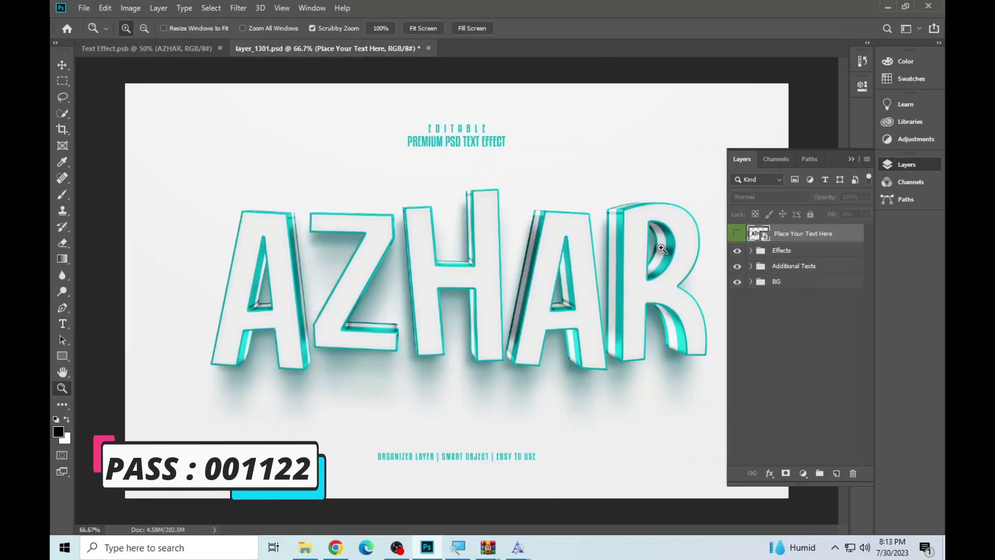
left_click(389, 225)
right_click(394, 226)
left_click(402, 233)
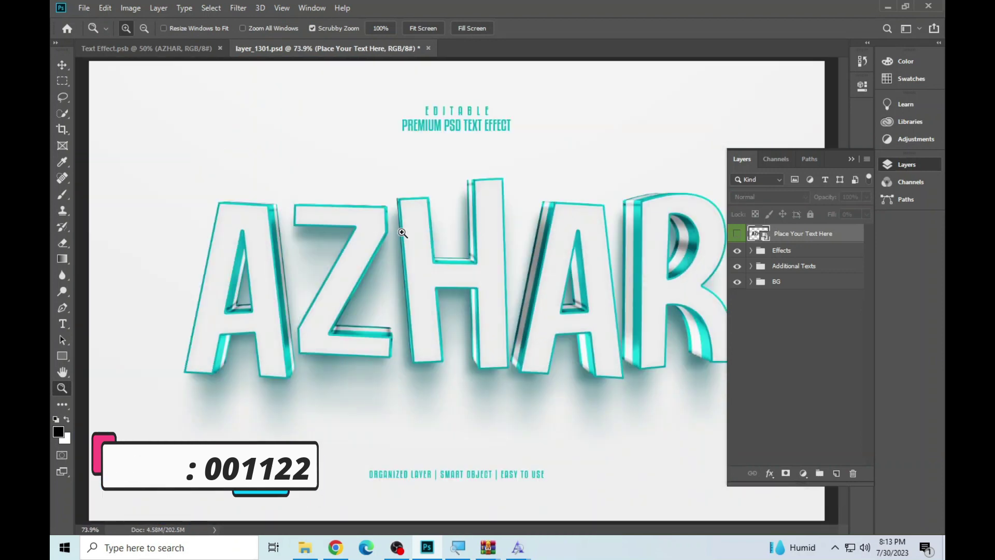
Hide the Additional Texts group and close layer_1301.psd, saving changes.
left_click(737, 265)
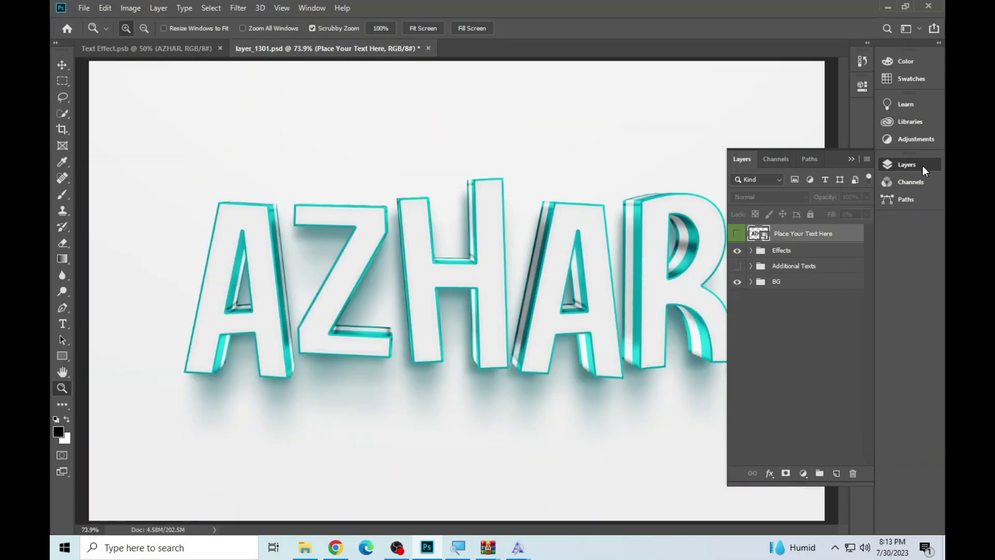
left_click(922, 166)
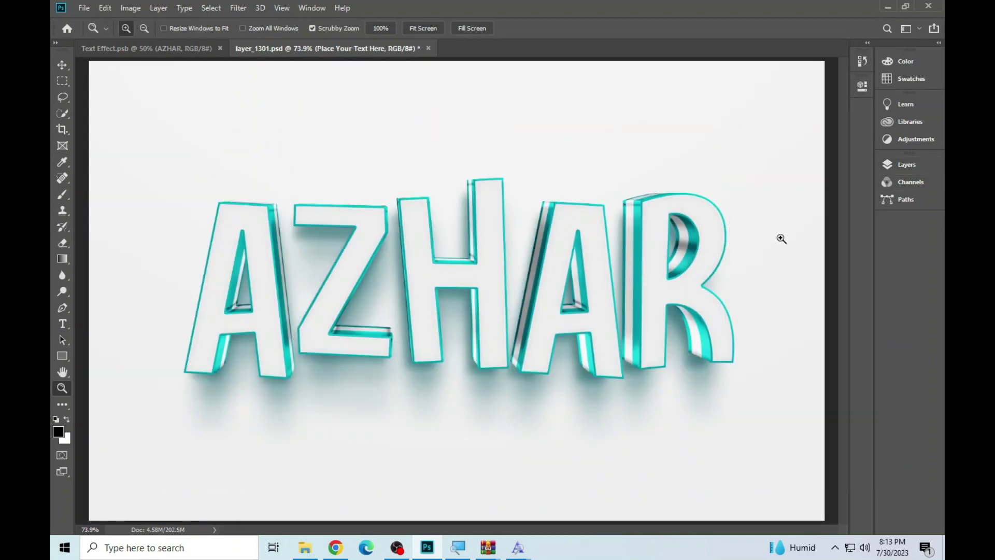
left_click(428, 48)
left_click(489, 207)
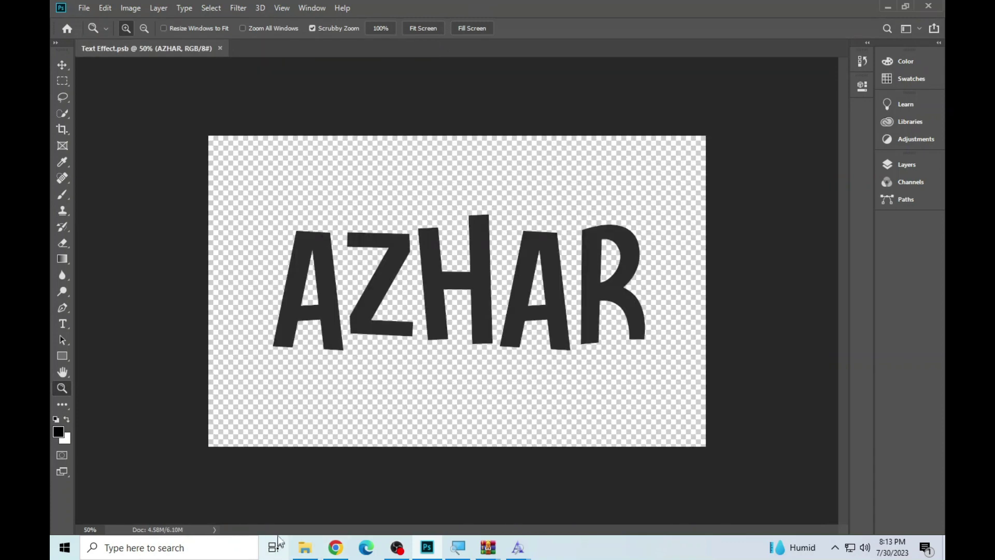
Open layer_green_02.psd and its editable text smart object, dismissing missing-font warnings.
left_click(305, 548)
double_click(630, 238)
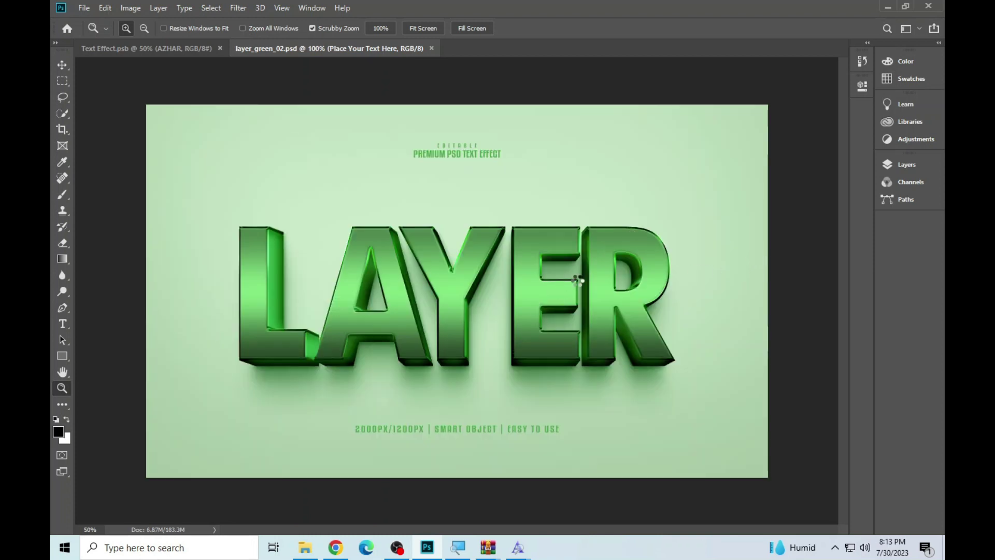
left_click(543, 303)
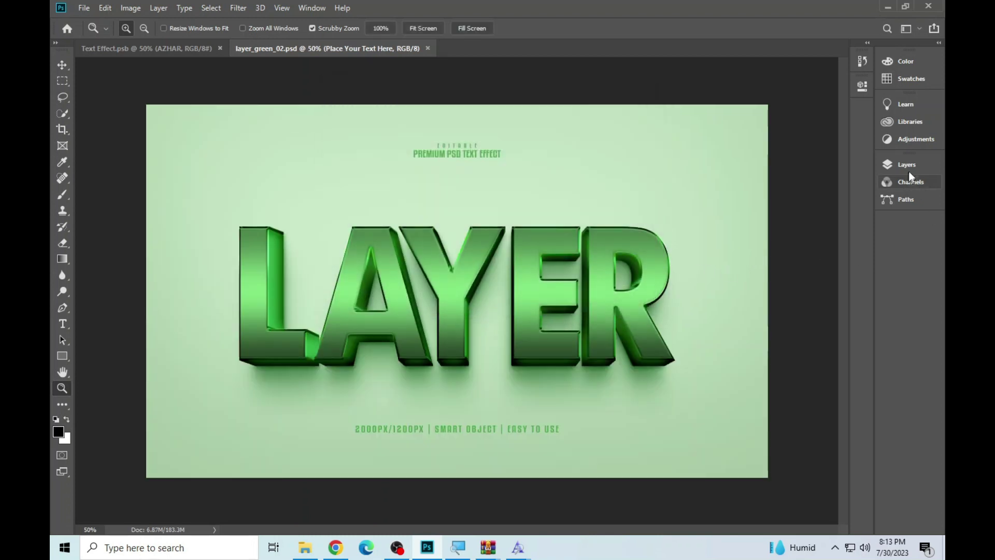
left_click(904, 165)
double_click(758, 233)
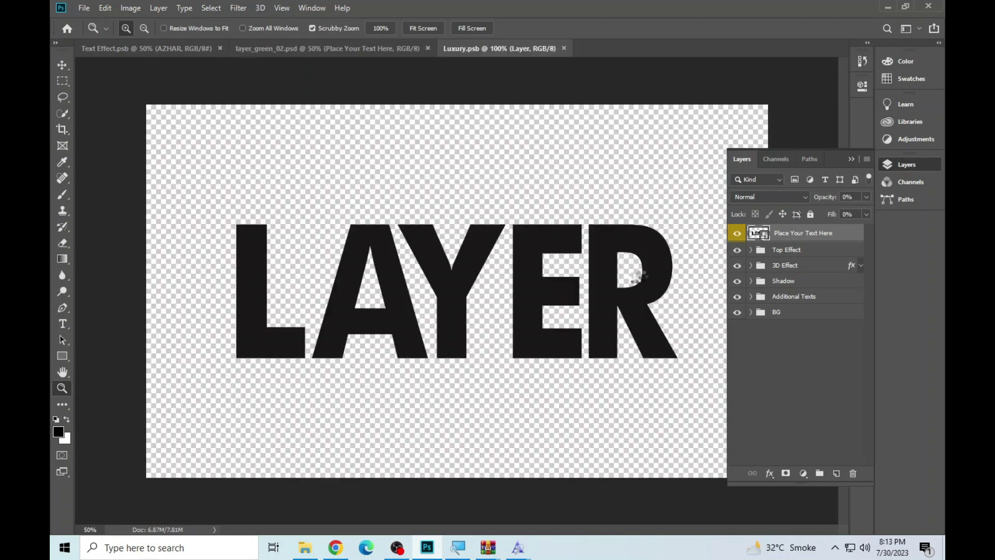
left_click(526, 299)
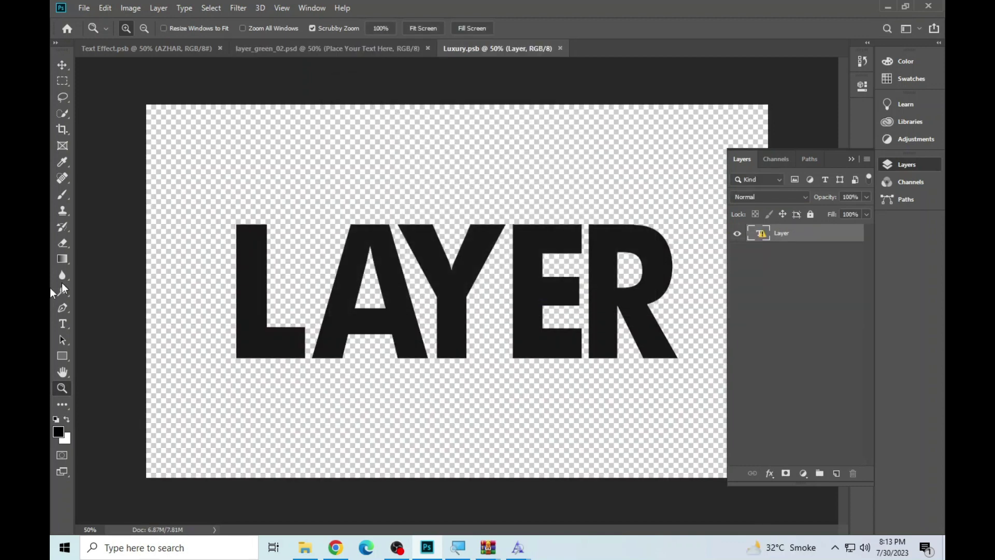
Select the missing font name bug's-life-Regular in the Type tool's font field.
left_click(61, 322)
left_click(191, 30)
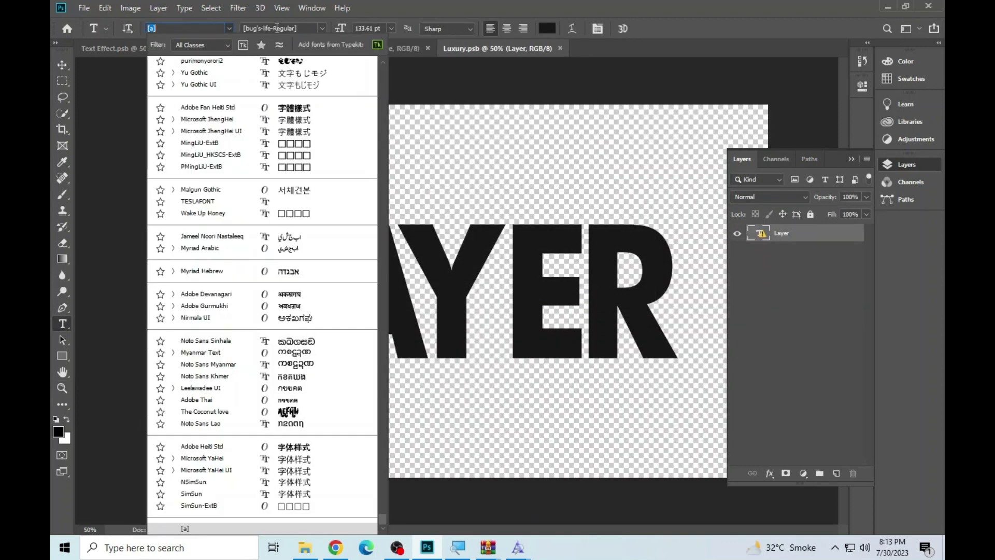
left_click(303, 30)
right_click(280, 36)
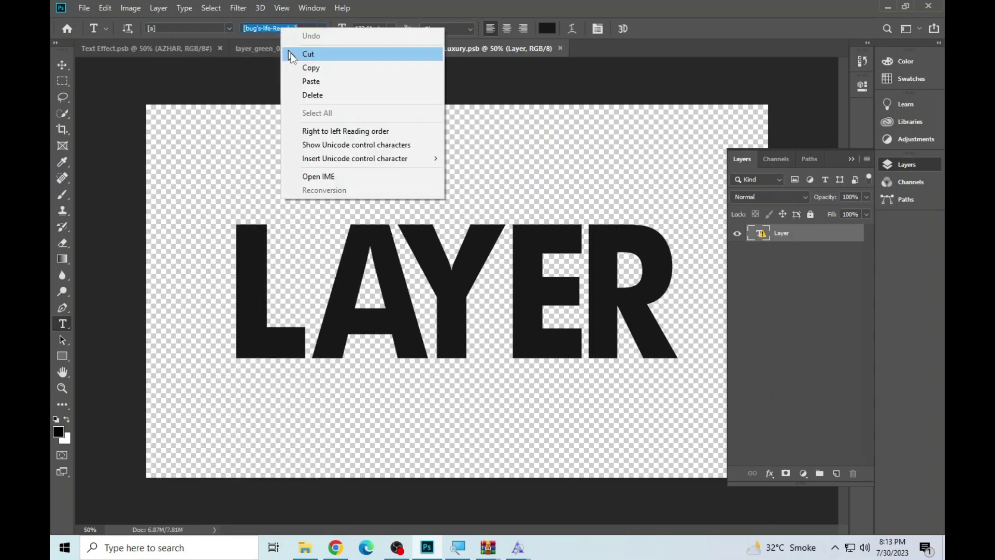
Copy the font name, search Google for the A Bug's Life font, and download it from dafont.com.
left_click(301, 67)
left_click(335, 548)
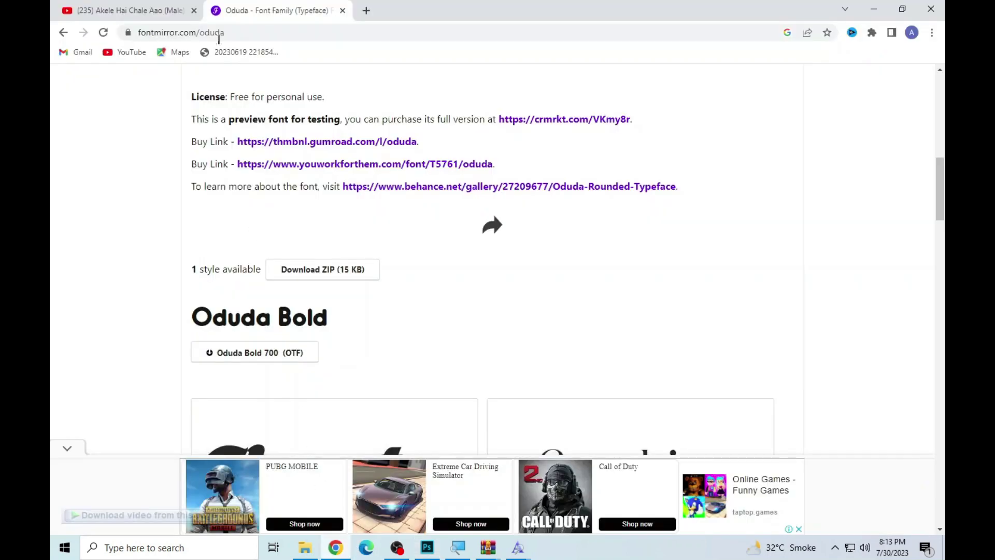
left_click(60, 34)
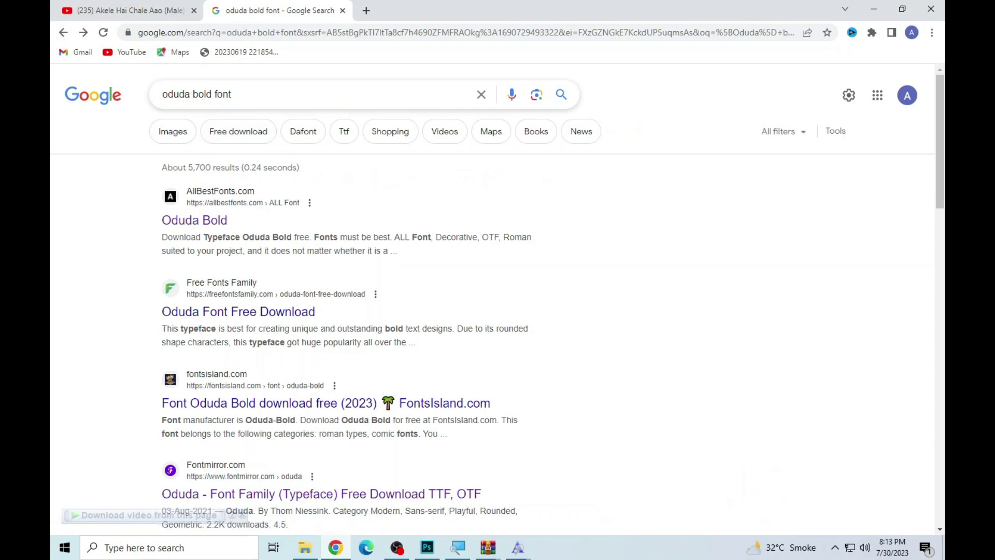
left_click_drag(212, 94, 133, 107)
key("ctrl+v")
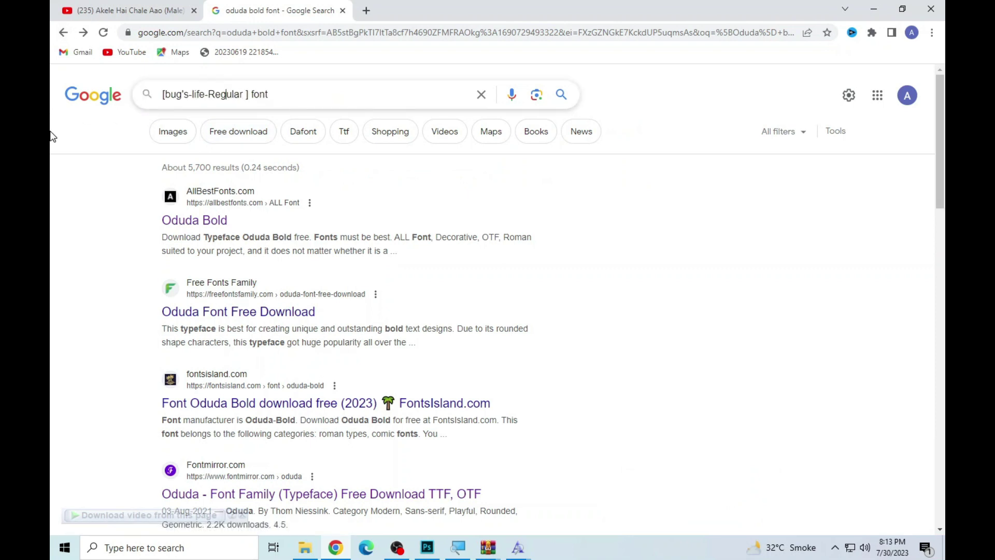
key("Home")
type("a")
key("Return")
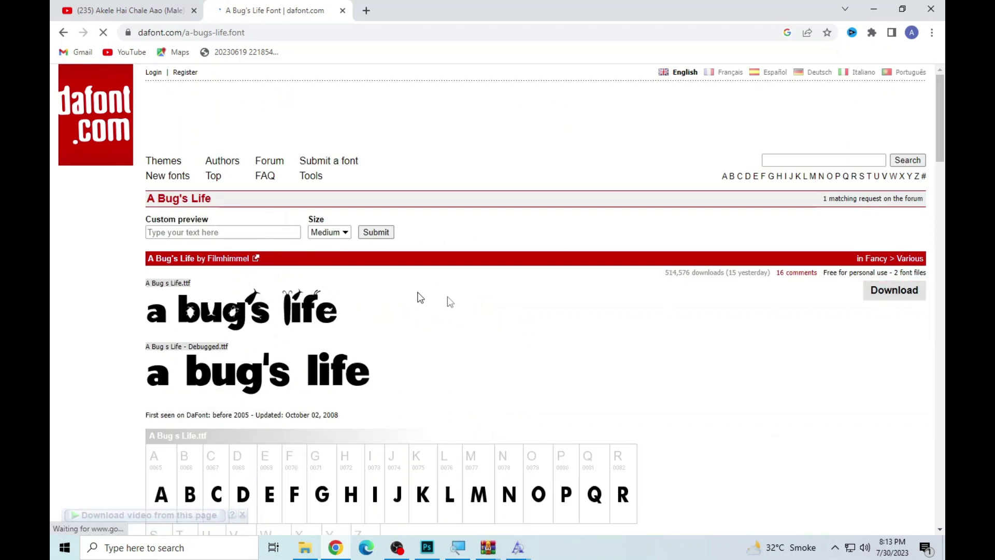
left_click(893, 296)
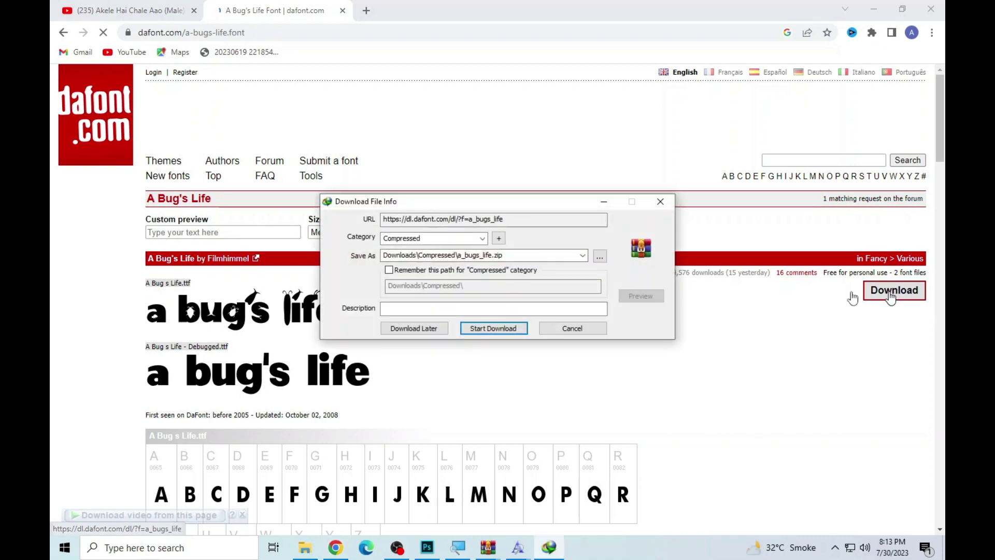
Download a_bugs_life.zip and install its debugged font, replacing the existing copy.
left_click(506, 332)
left_click(391, 321)
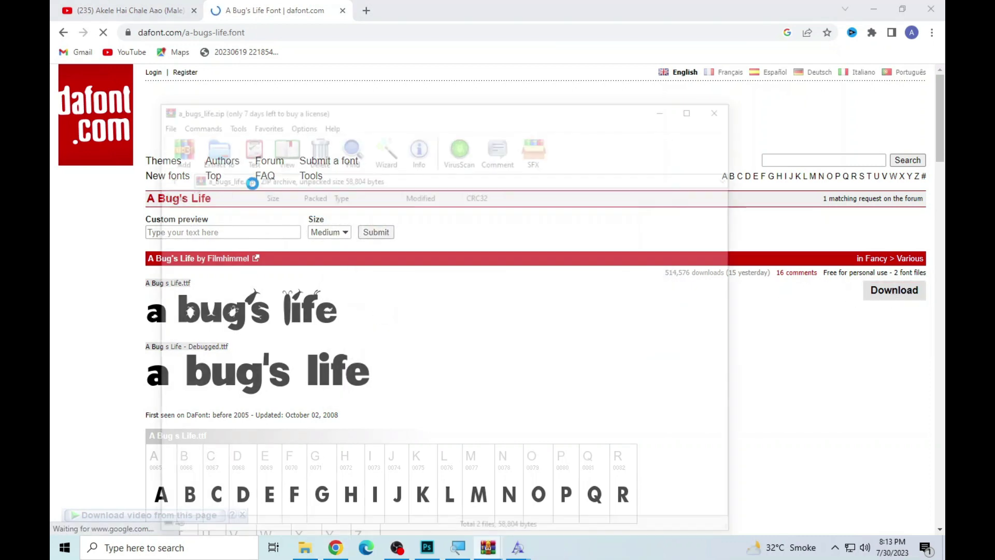
double_click(215, 228)
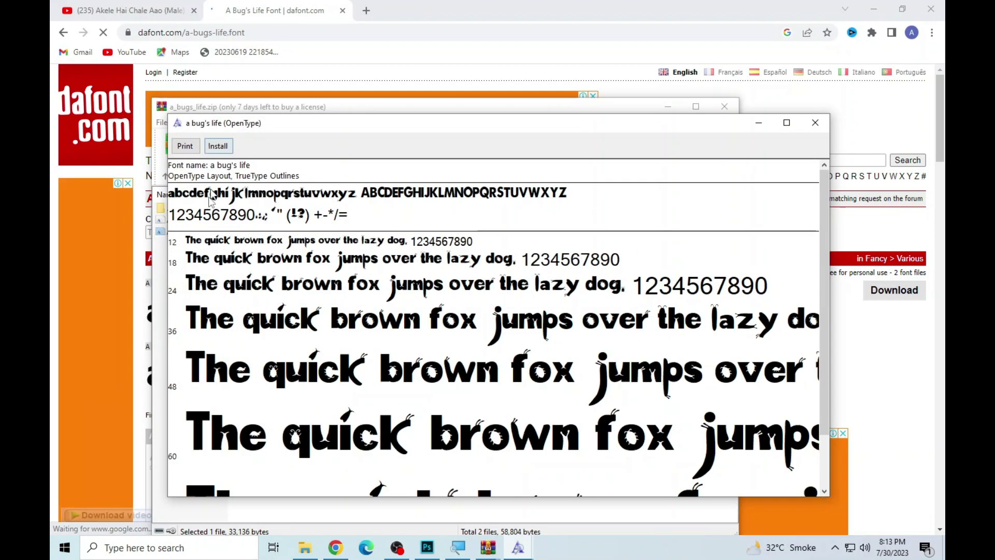
left_click(816, 123)
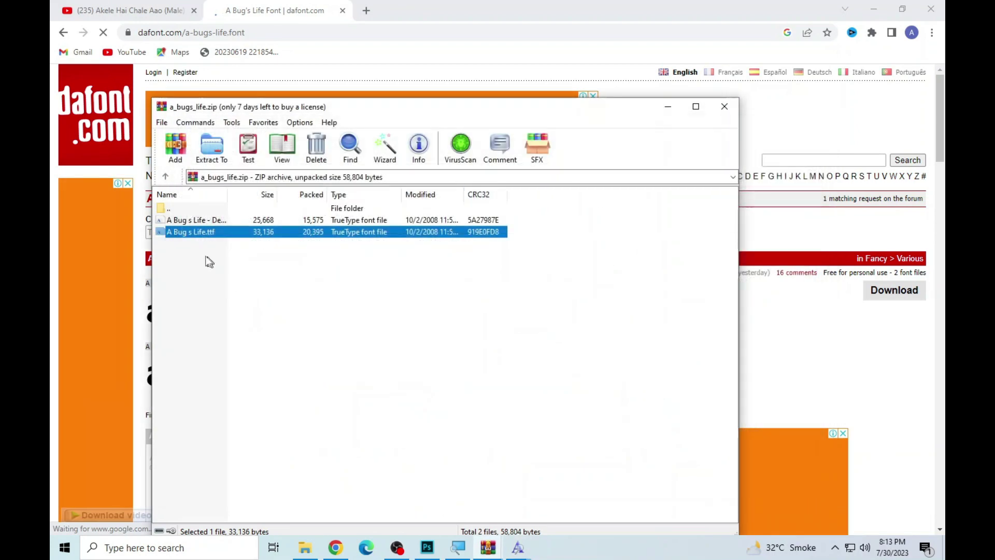
double_click(202, 220)
left_click(233, 162)
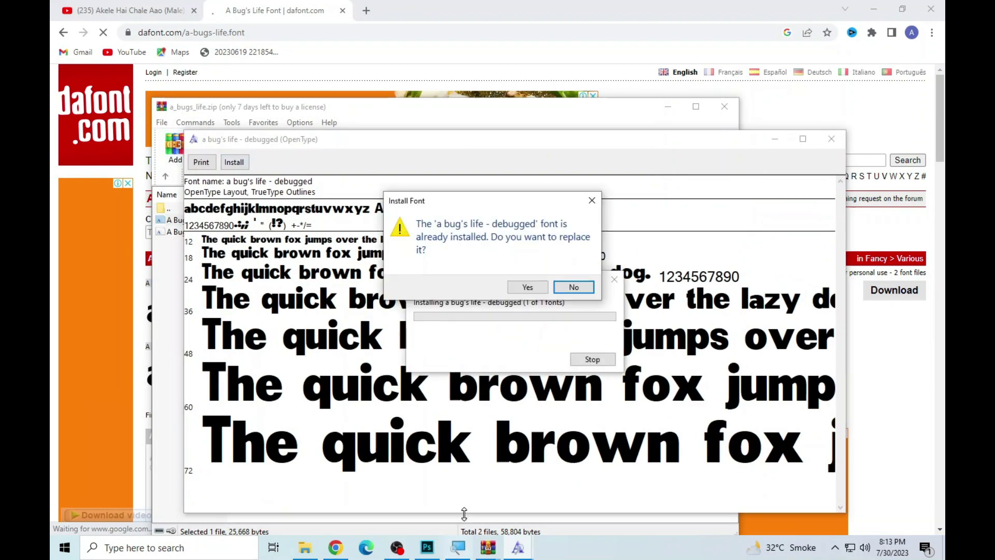
left_click(521, 286)
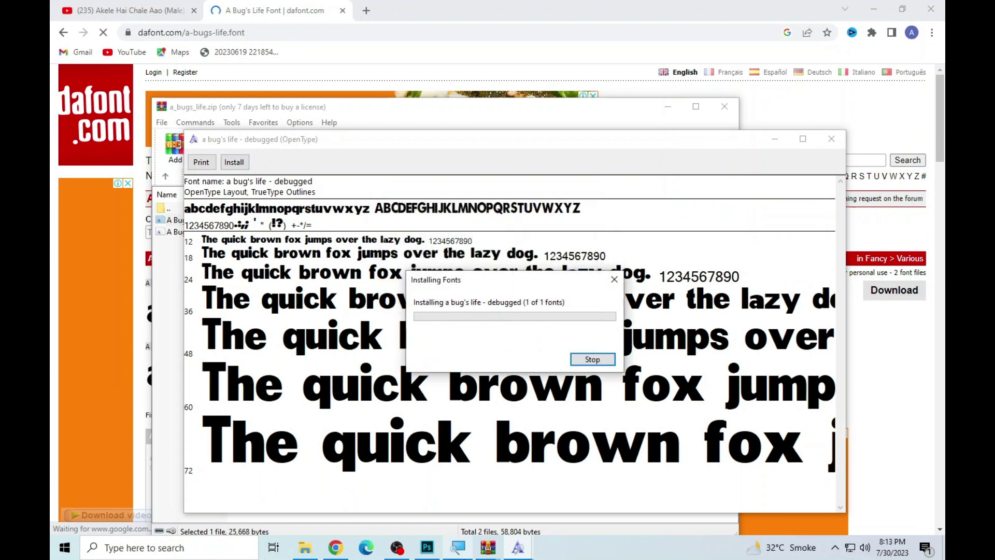
left_click(418, 551)
left_click(418, 269)
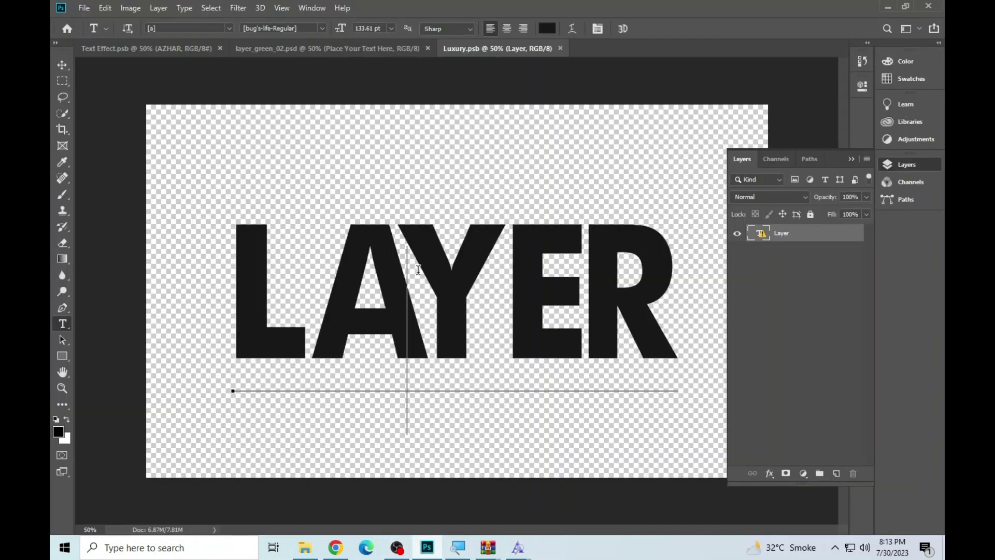
Set the LAYER text to the a bug's life - debugged font, found by searching 'a bug'.
double_click(445, 255)
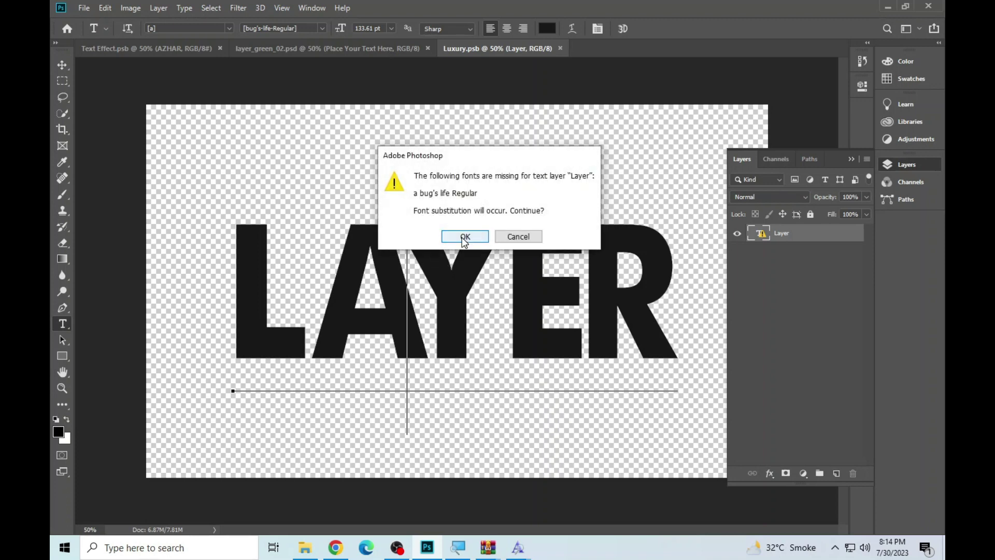
left_click(465, 237)
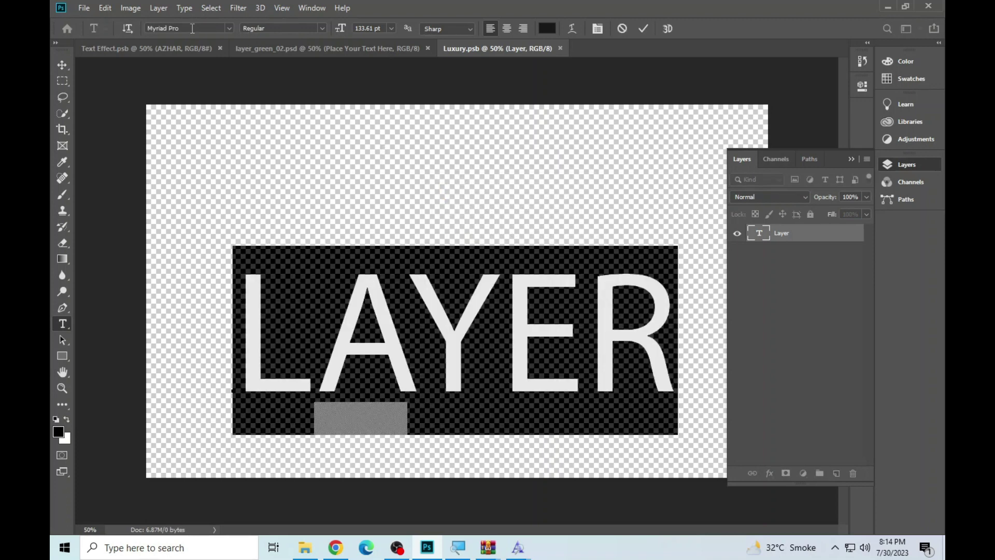
left_click(192, 29)
type("a")
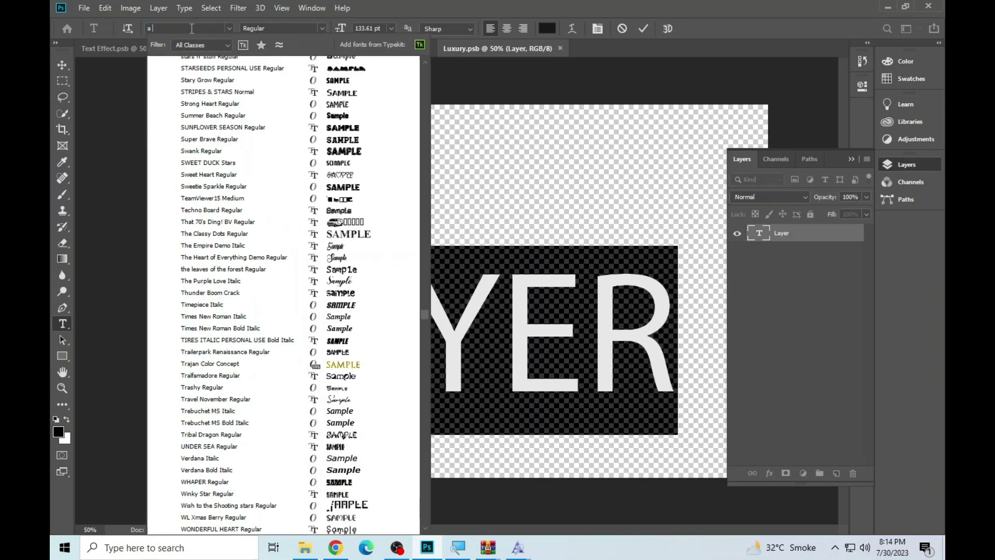
type(" b")
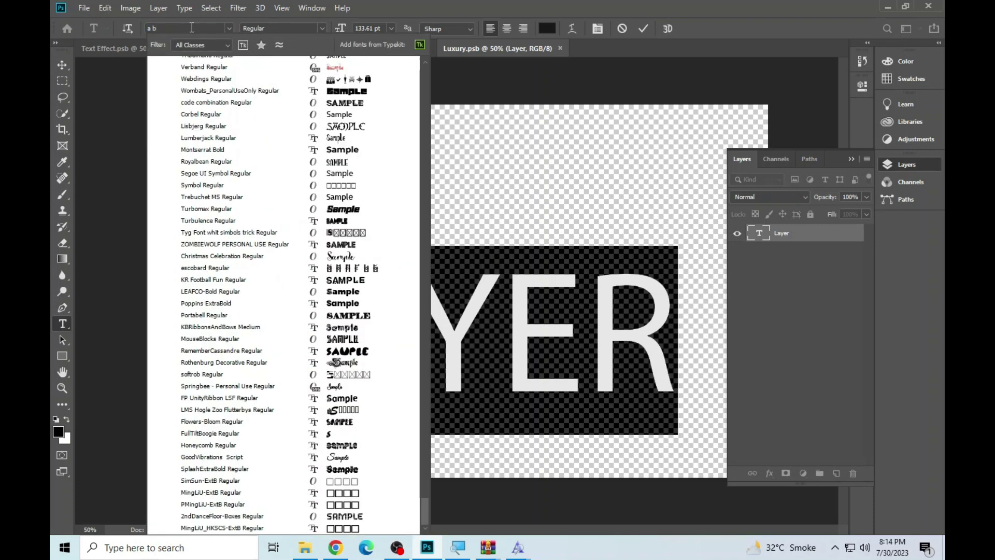
type("u")
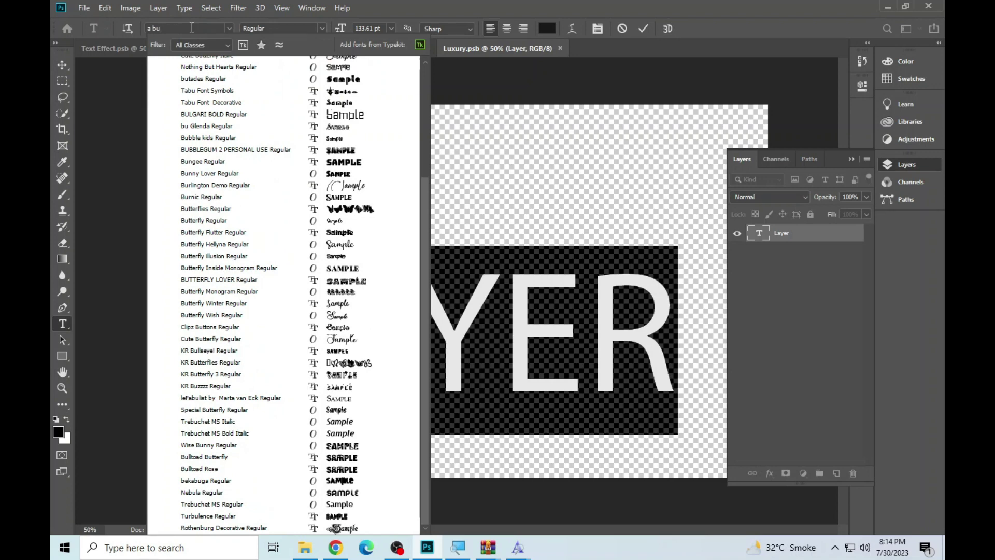
type("g")
left_click(242, 60)
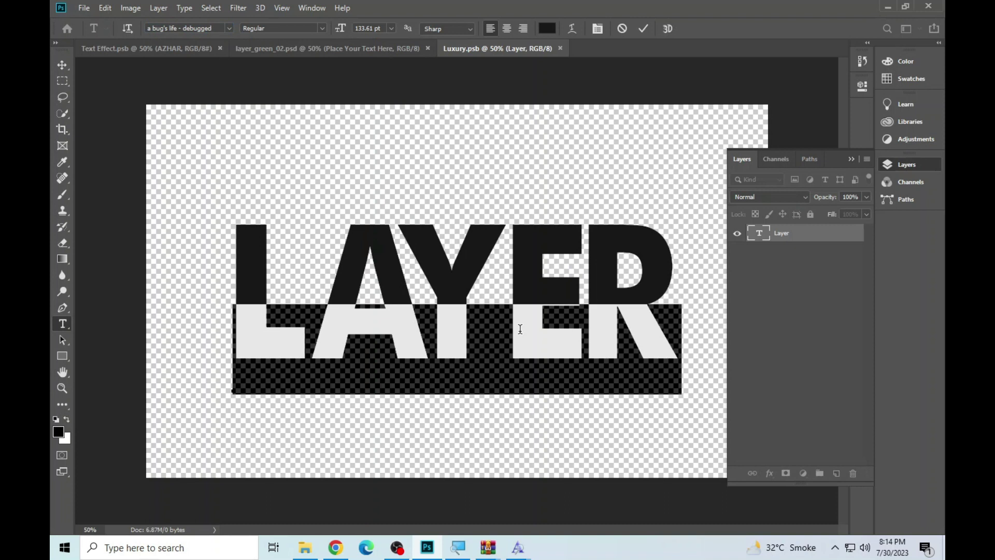
Replace LAYER with TALHA in Luxury.psb and save the smart object.
key("BackSpace")
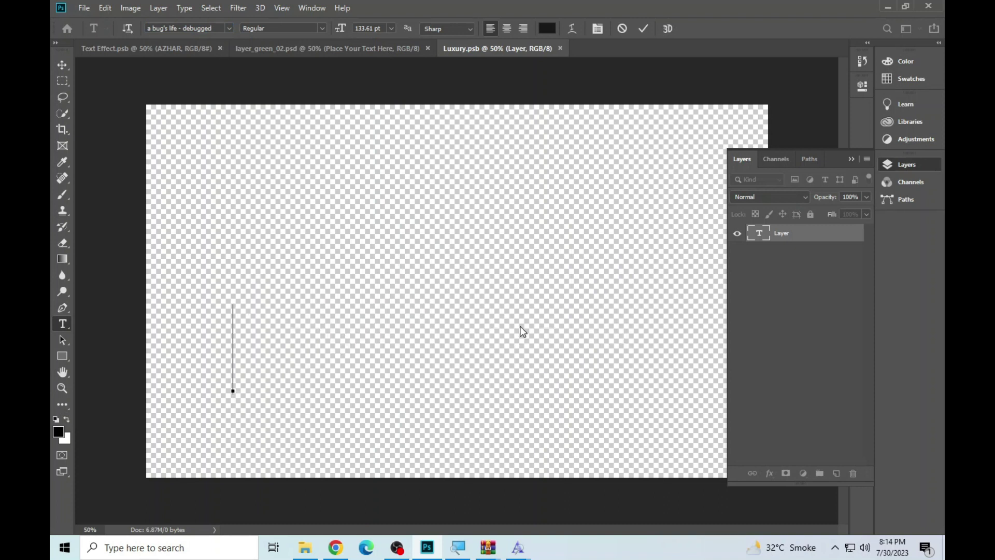
type("TA")
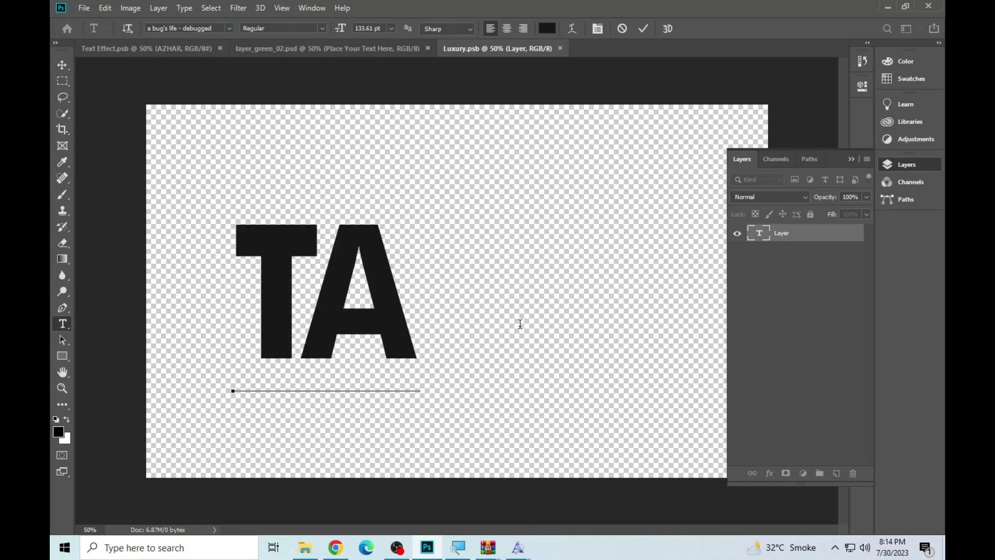
type("LHA")
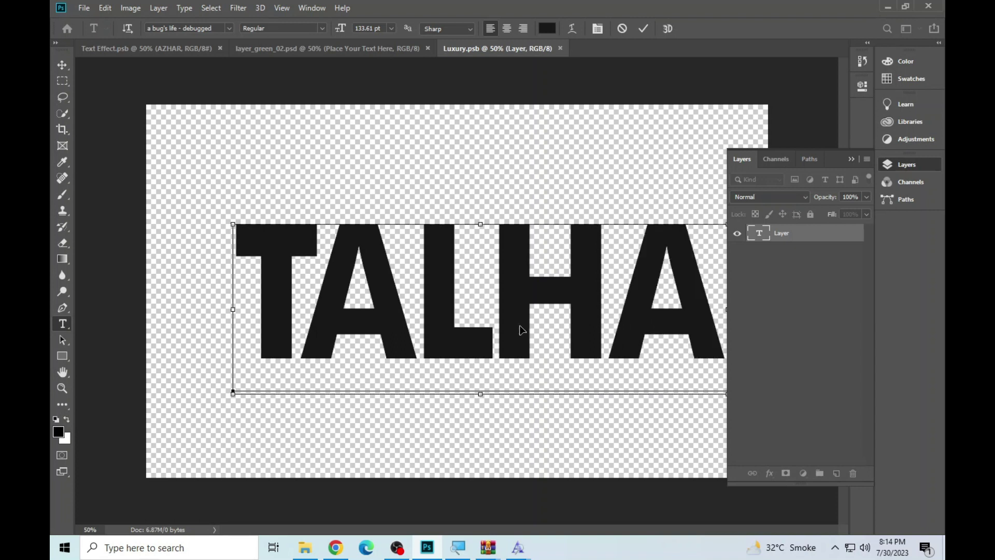
key("ctrl+Return")
key("ctrl+s")
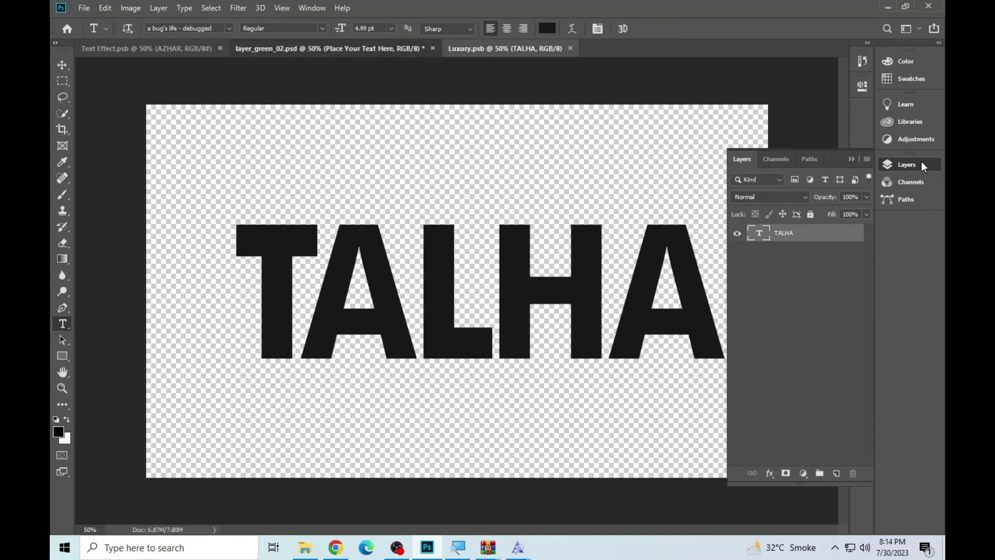
Review the TALHA render in the green template, then close it, answering the save prompt.
key("ctrl+shift+Tab")
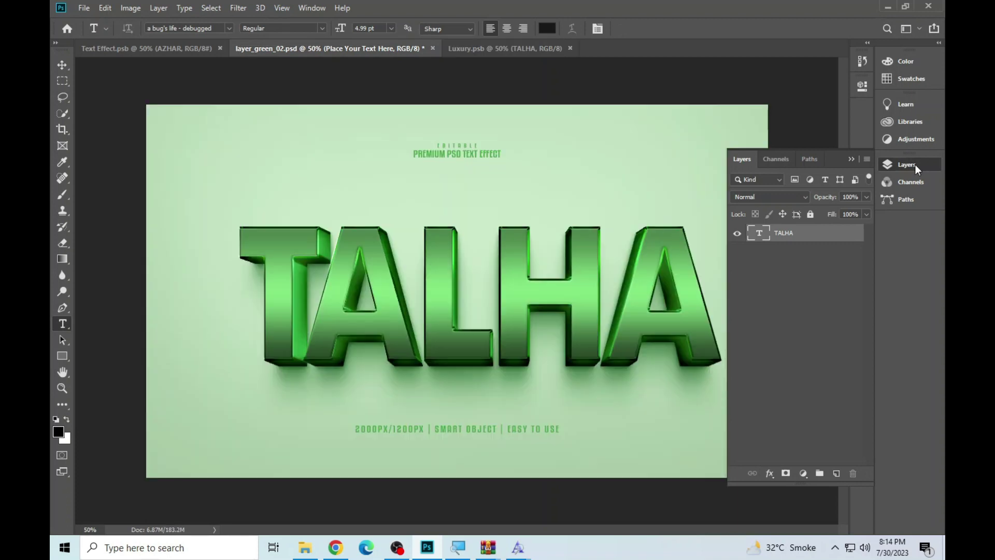
left_click(915, 164)
left_click(62, 388)
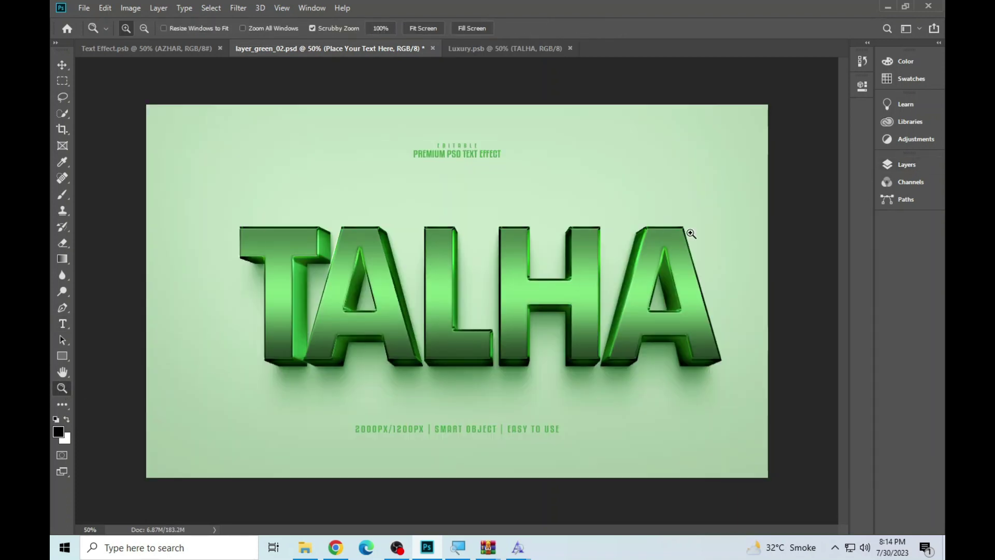
left_click(326, 234)
right_click(329, 240)
left_click(343, 247)
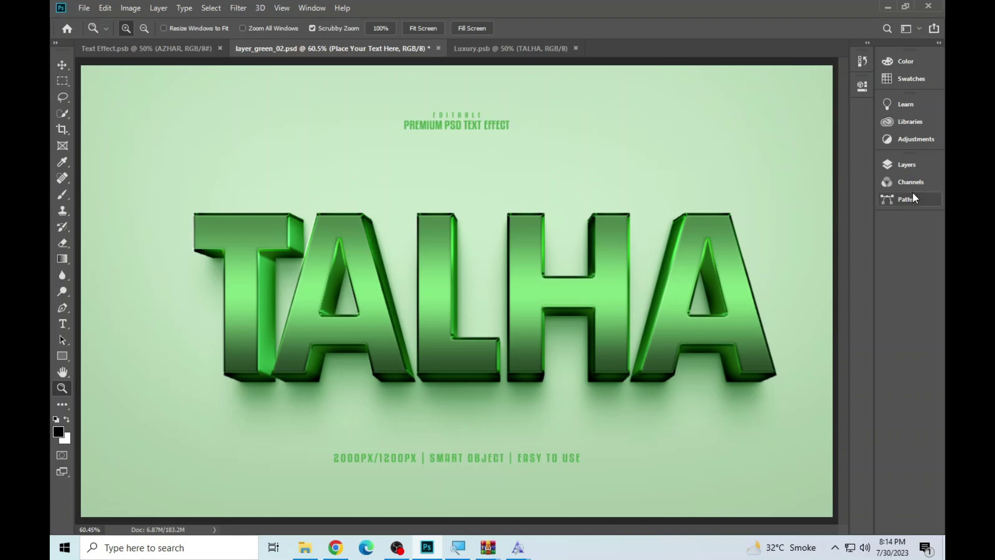
left_click(910, 163)
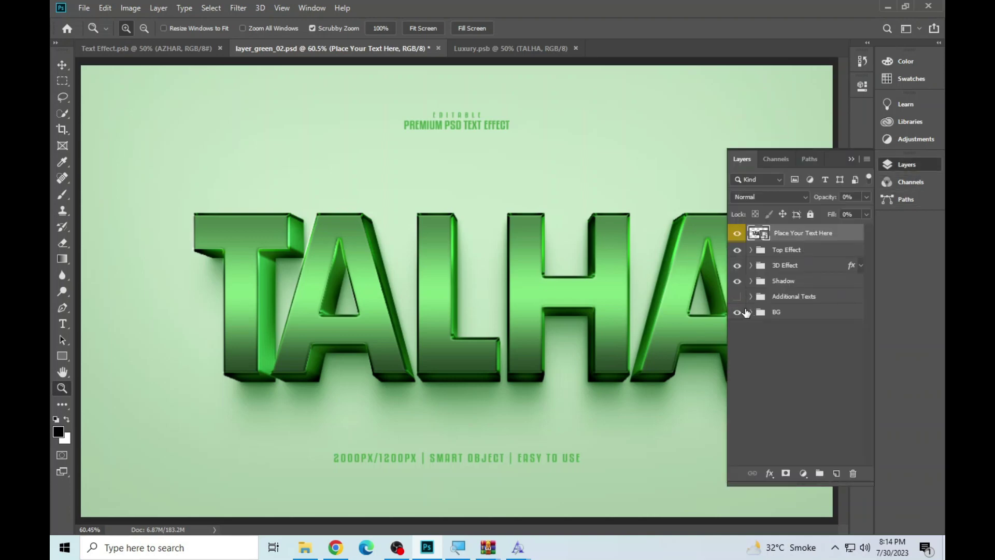
left_click(903, 165)
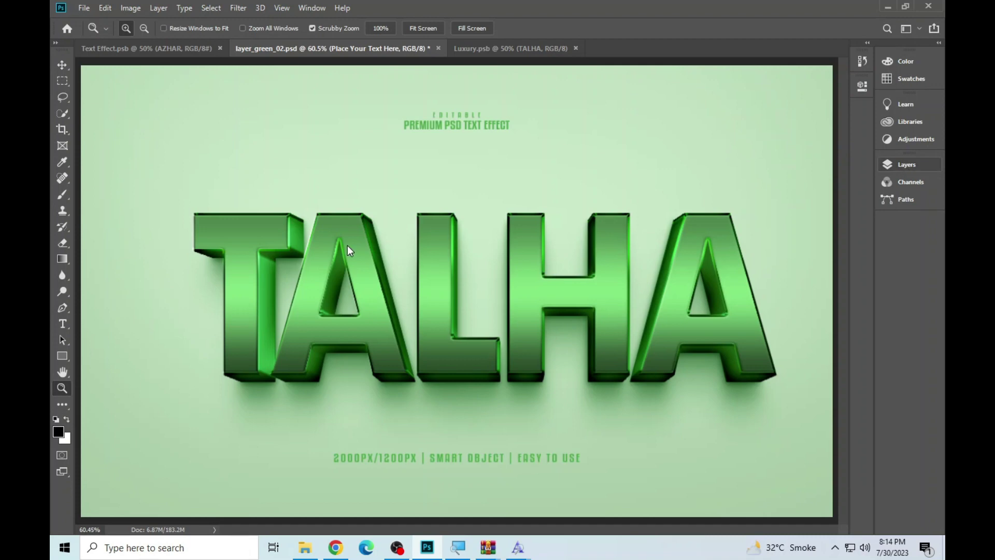
left_click(437, 48)
left_click(493, 206)
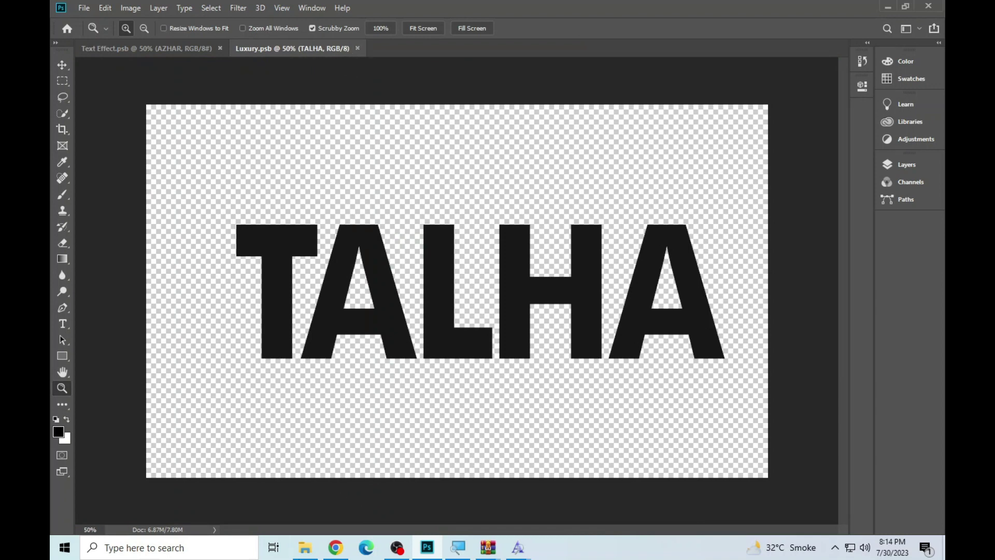
Preview the layer_green_520 and League images, then open layer_green_520 in Photoshop.
left_click(305, 548)
key("Right")
key("Right")
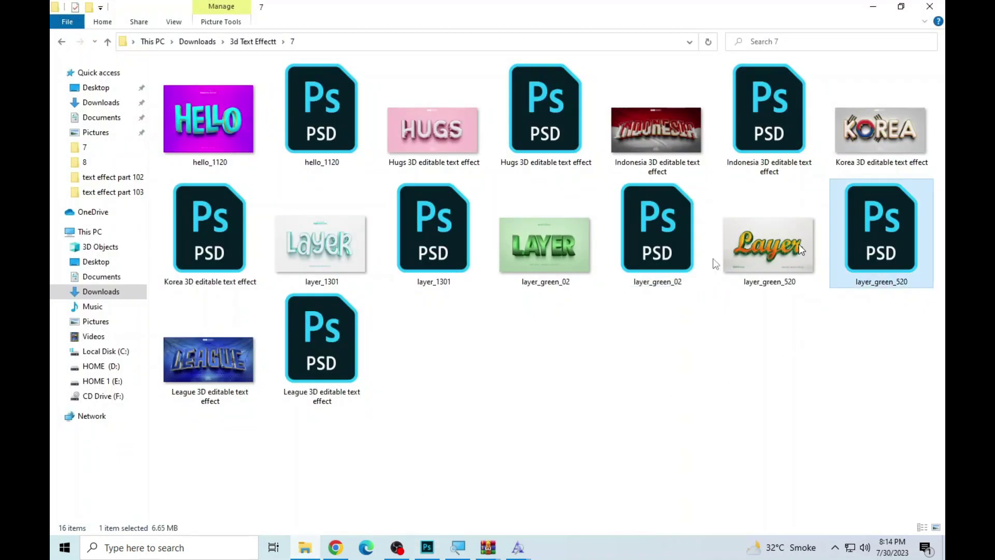
double_click(740, 238)
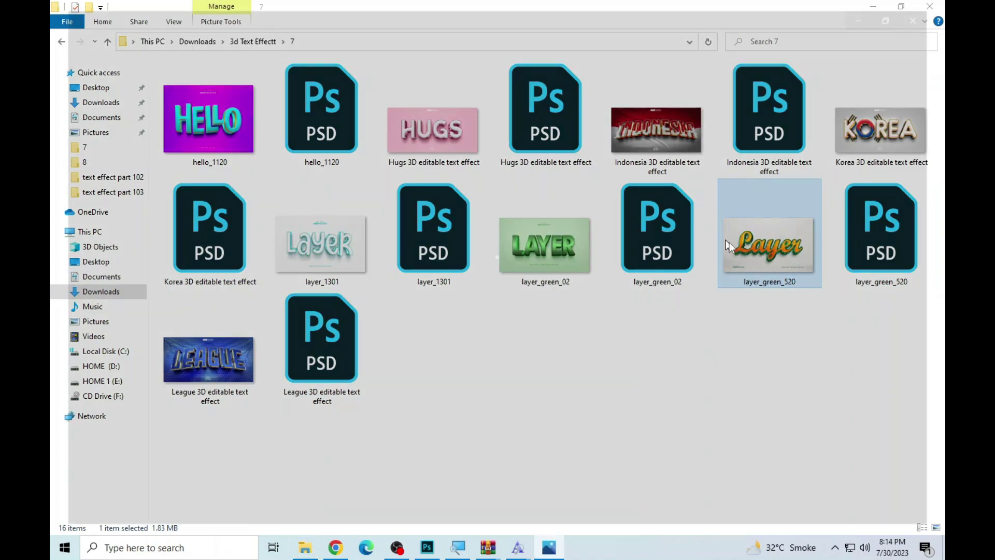
left_click(927, 16)
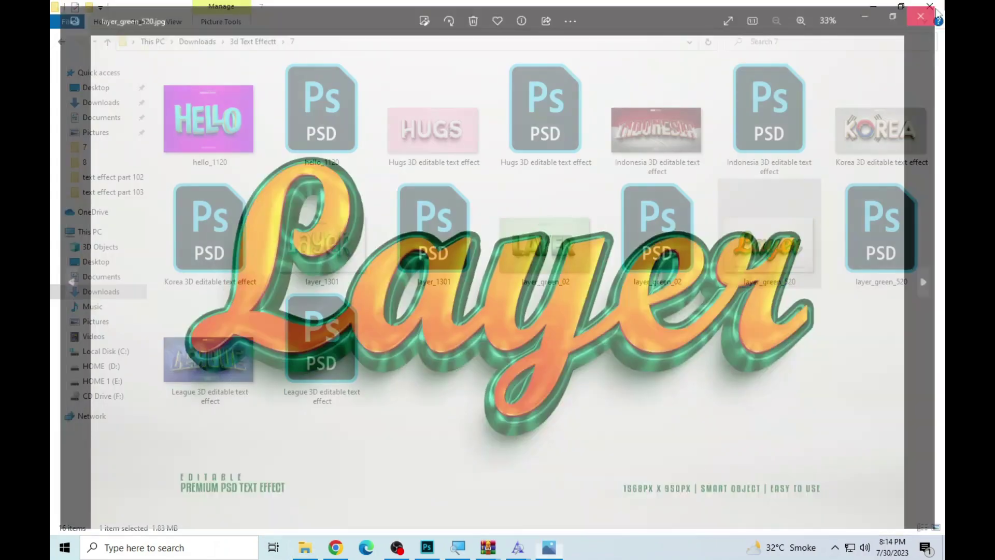
double_click(205, 387)
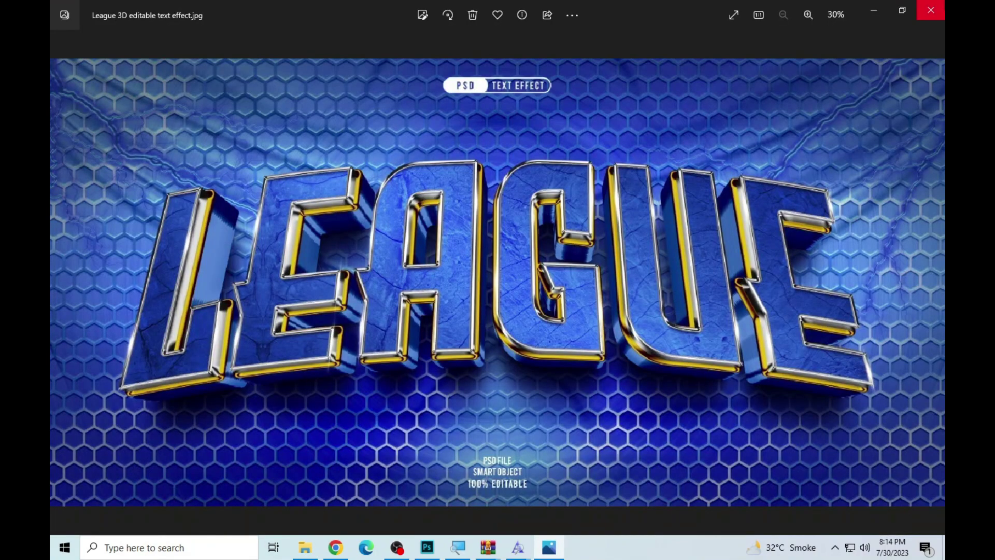
left_click(930, 10)
double_click(881, 194)
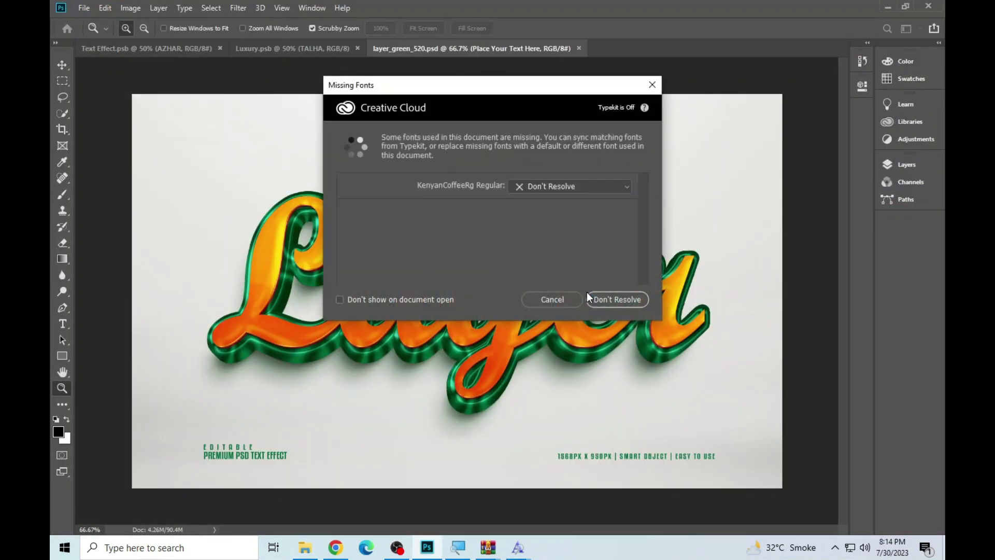
Open the Place Your Text Here smart object without resolving missing fonts, updating it from disk.
left_click(591, 300)
left_click(907, 164)
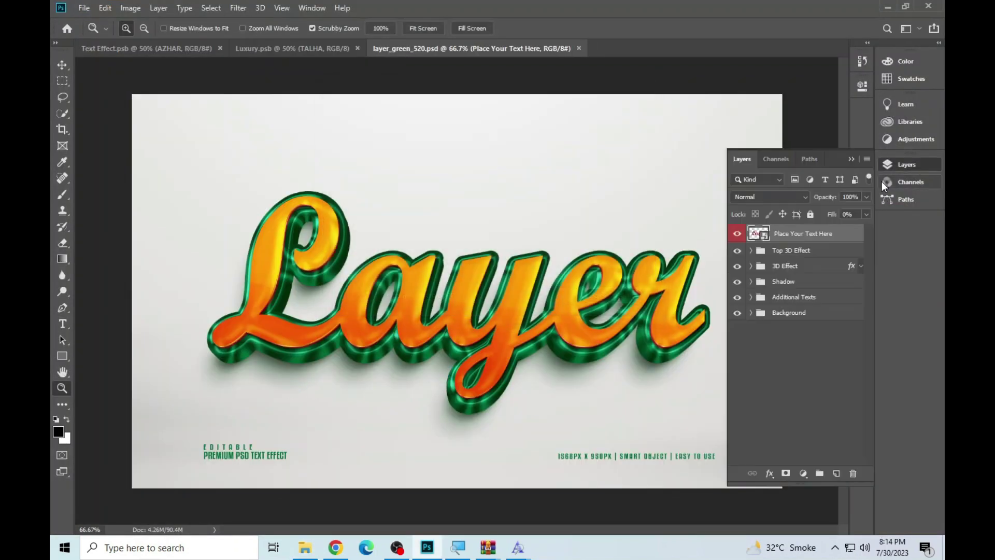
double_click(766, 235)
left_click(720, 251)
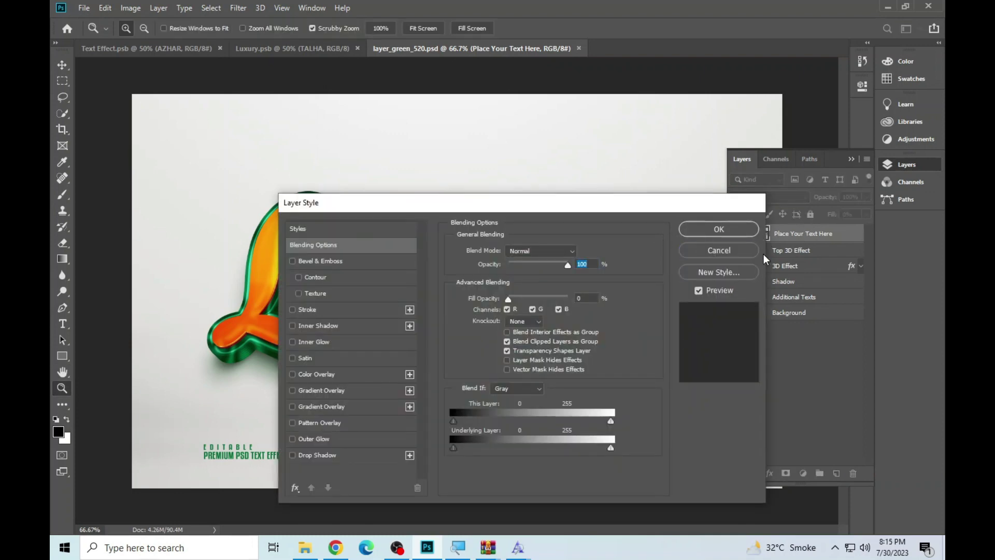
double_click(764, 236)
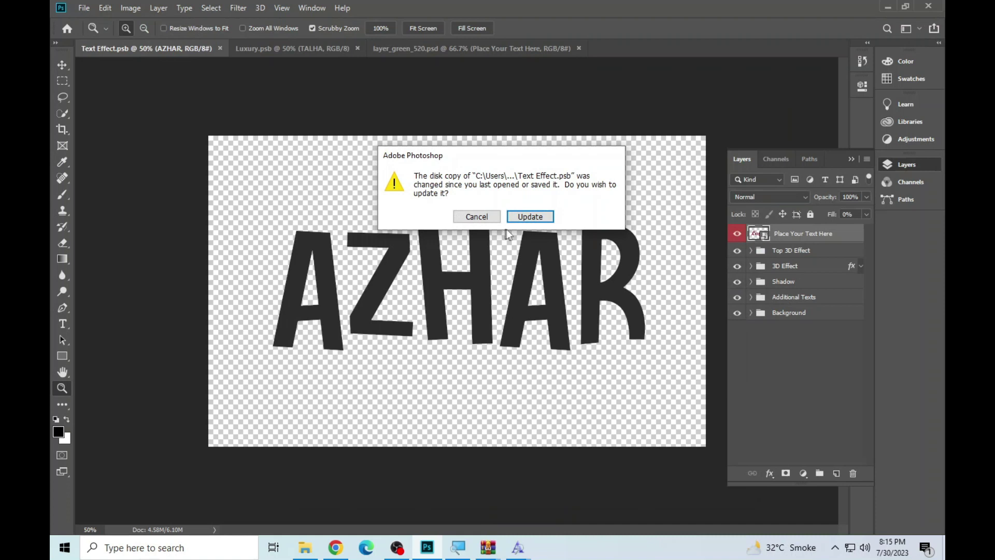
left_click(528, 216)
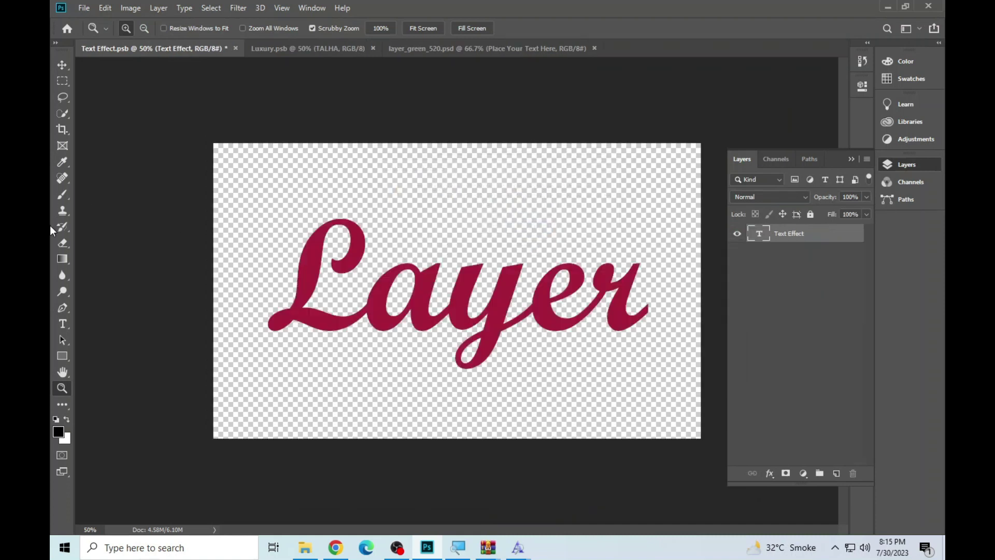
Replace Layer with Magsi and shrink it to 103.3 pt.
left_click(63, 324)
left_click(462, 248)
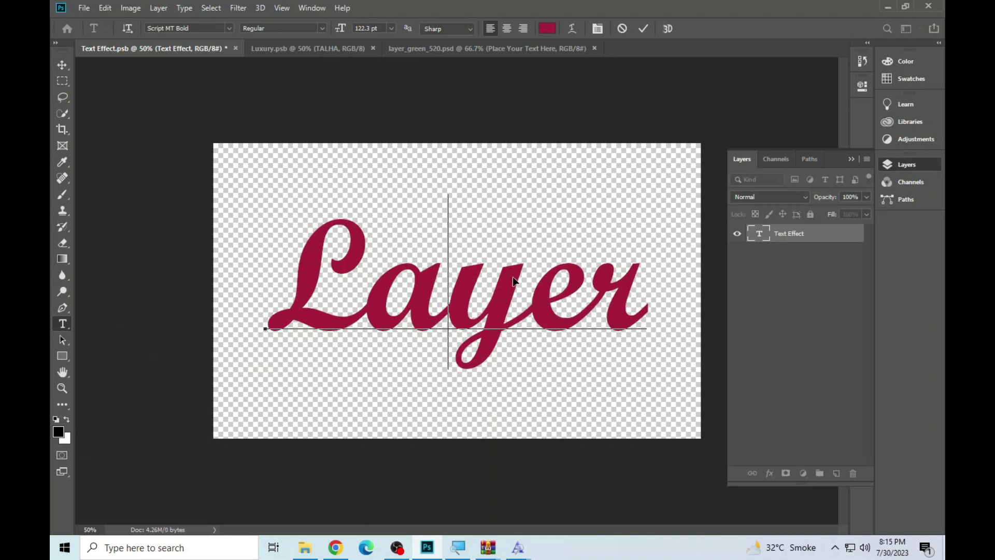
key("ctrl+a")
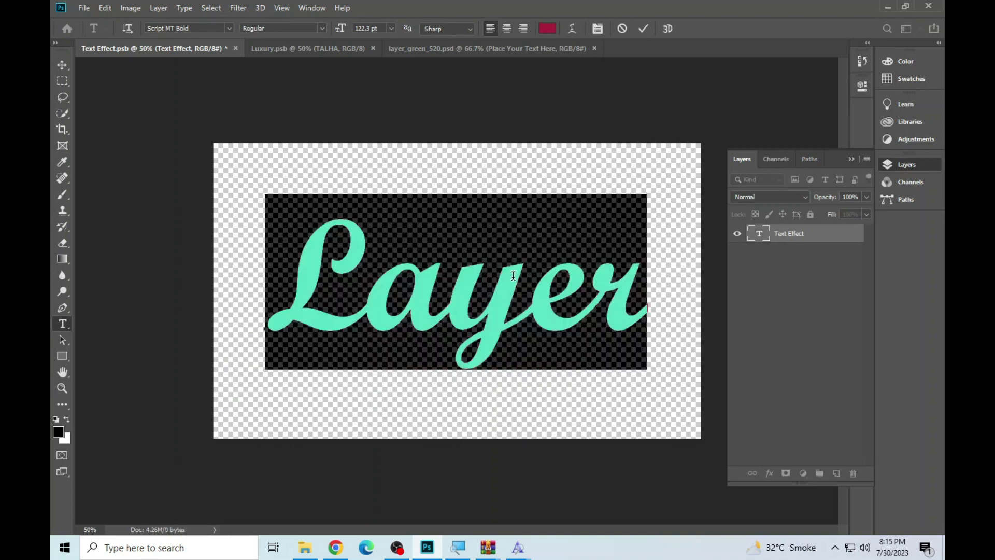
type("M")
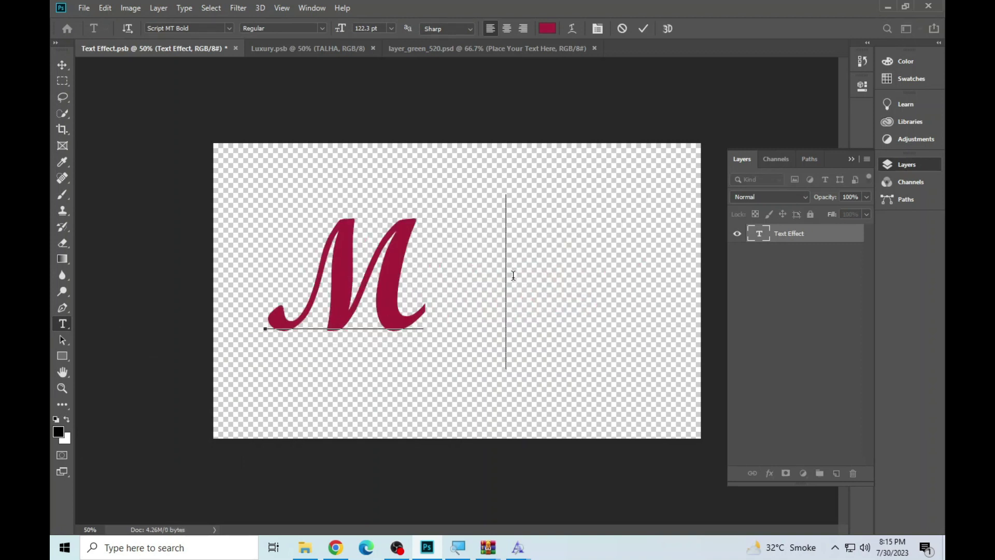
type("ags")
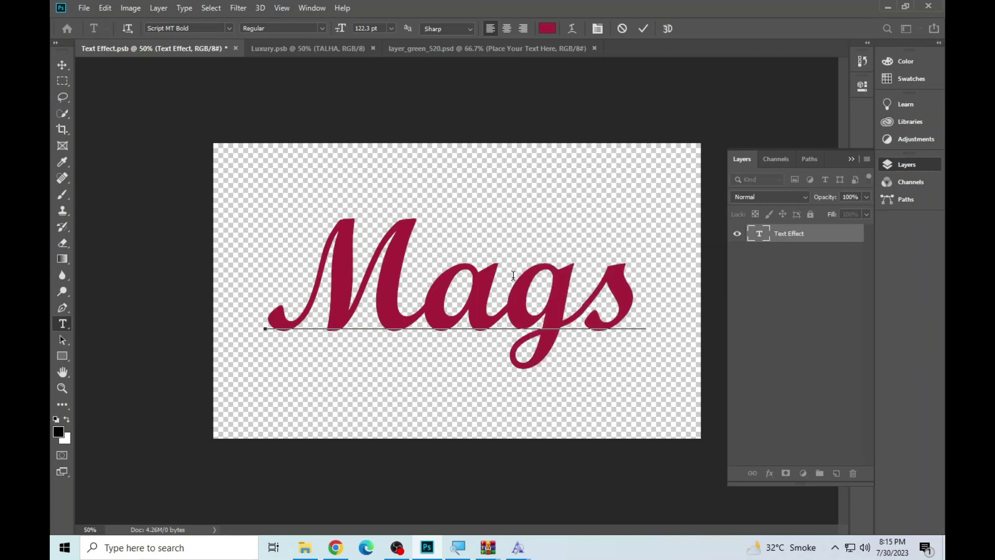
type("i")
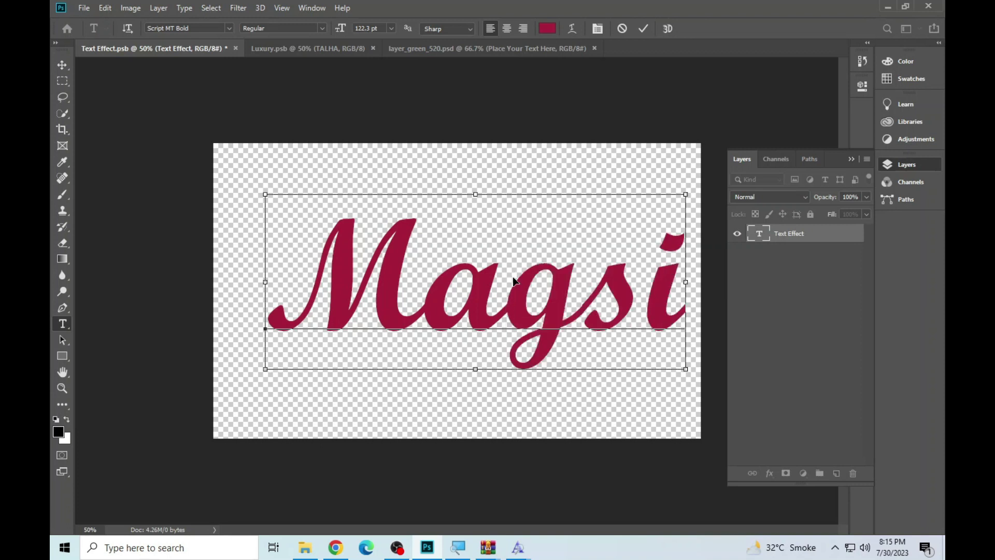
key("ctrl+a")
left_click_drag(336, 28, 332, 34)
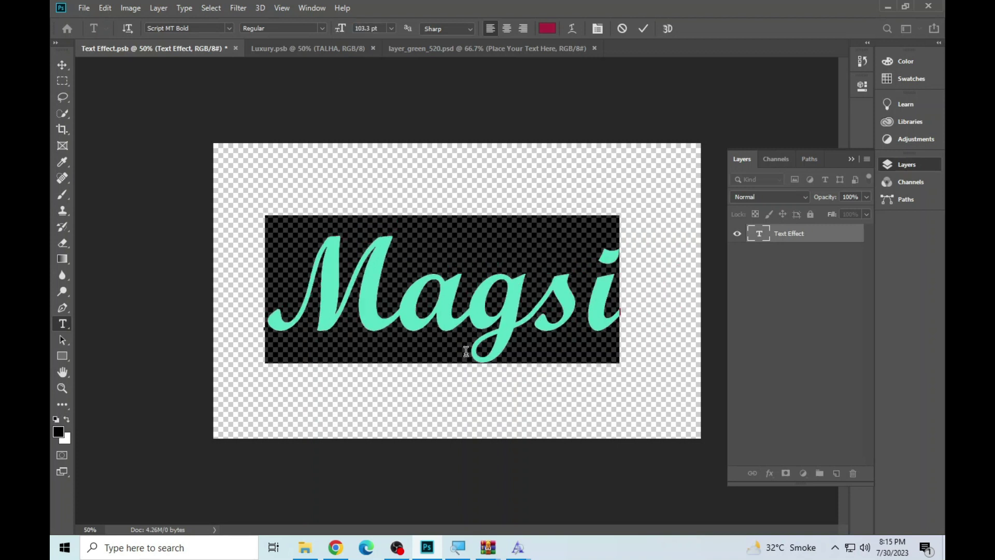
left_click(450, 275)
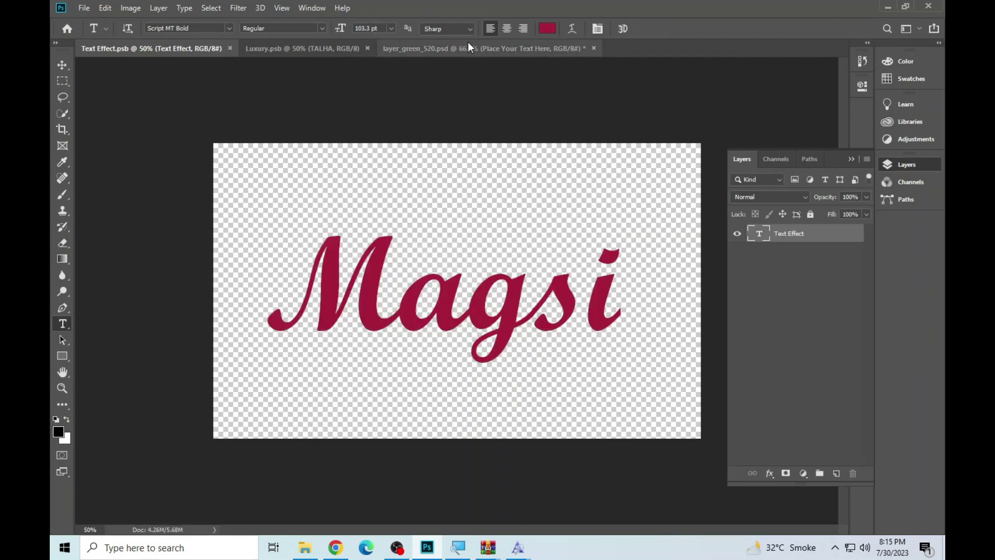
Switch to the layer_green_520 template, zoom in on Magsi, then fit it on screen.
left_click(273, 48)
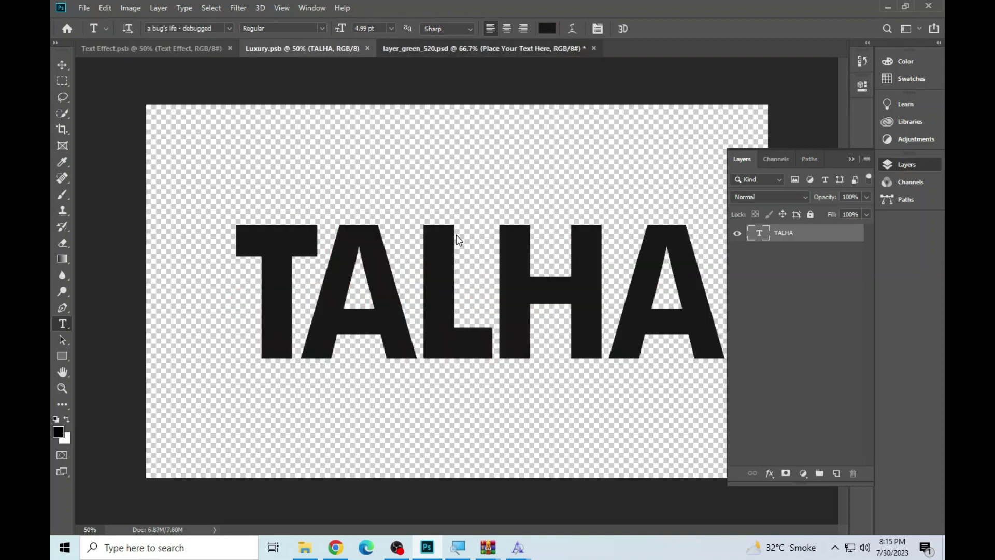
key("ctrl+Tab")
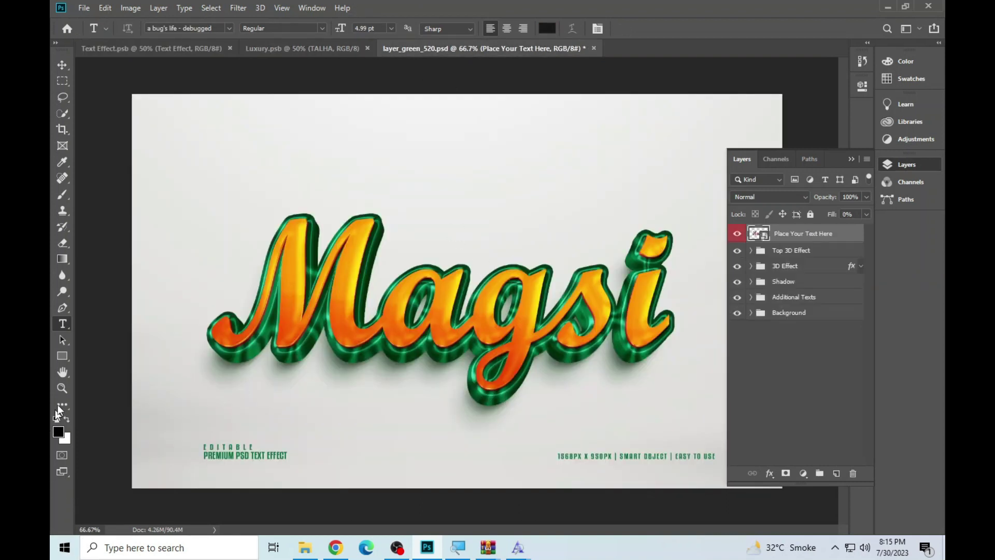
left_click(61, 387)
left_click(397, 316)
left_click(397, 316)
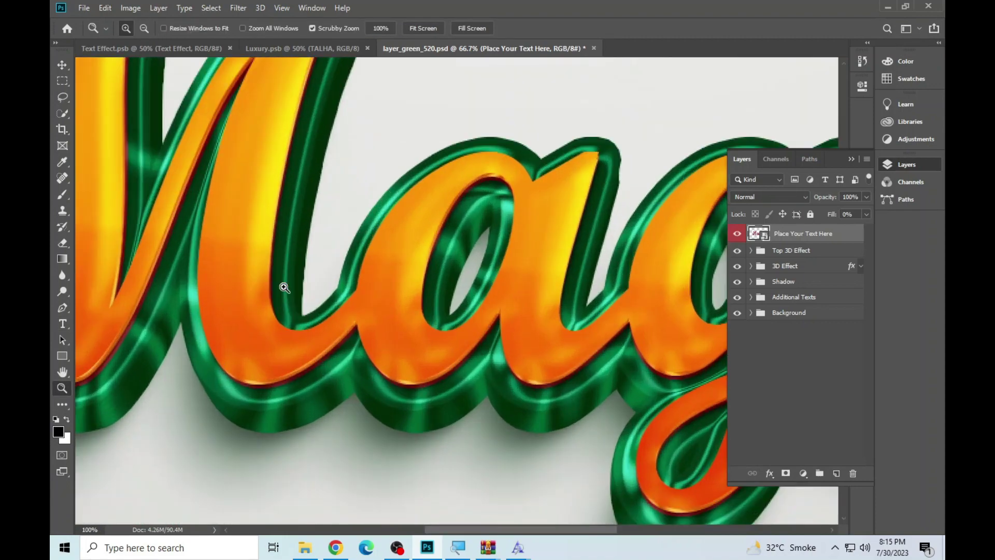
right_click(304, 295)
left_click(304, 296)
Open the League 3D template and its 'Place your design here' smart object, dismissing font warnings.
left_click(293, 552)
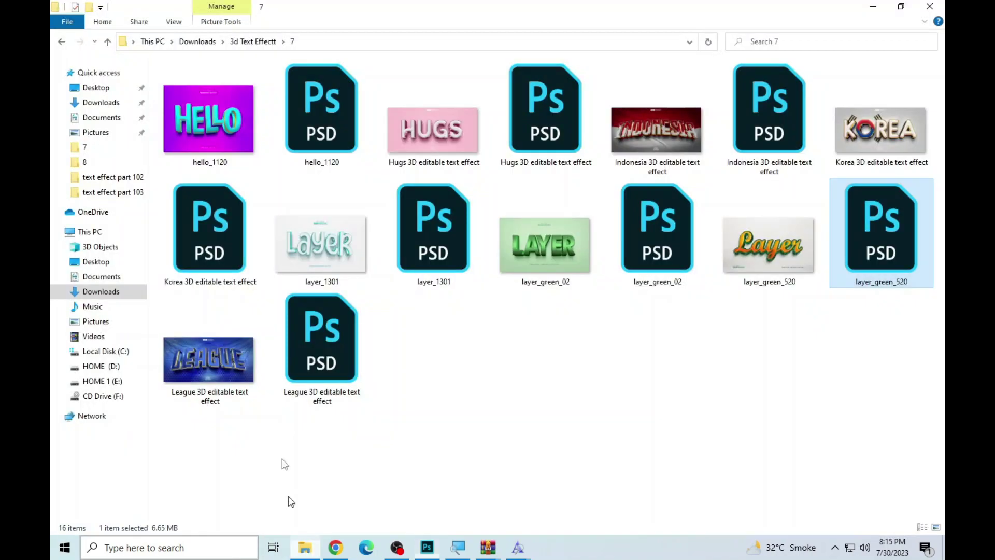
double_click(315, 338)
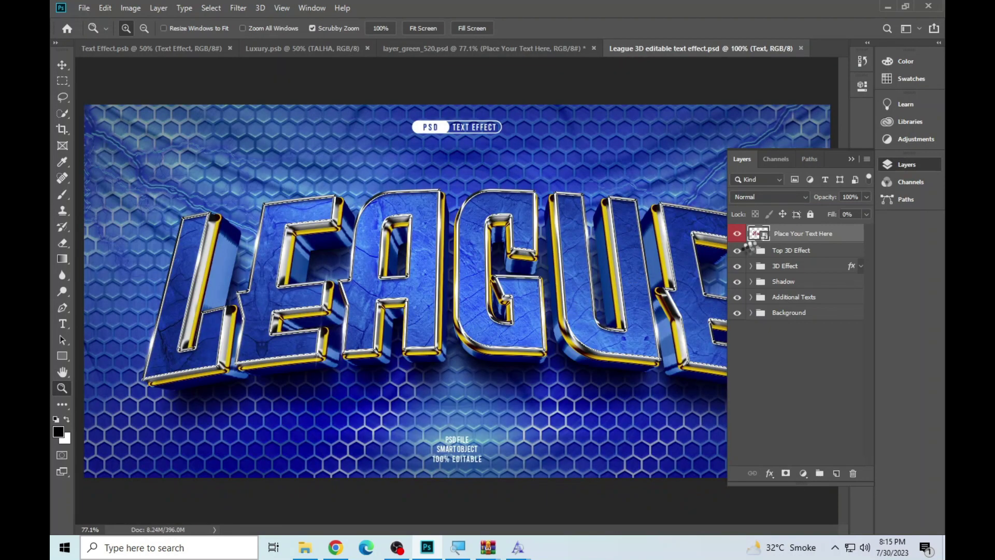
left_click(543, 302)
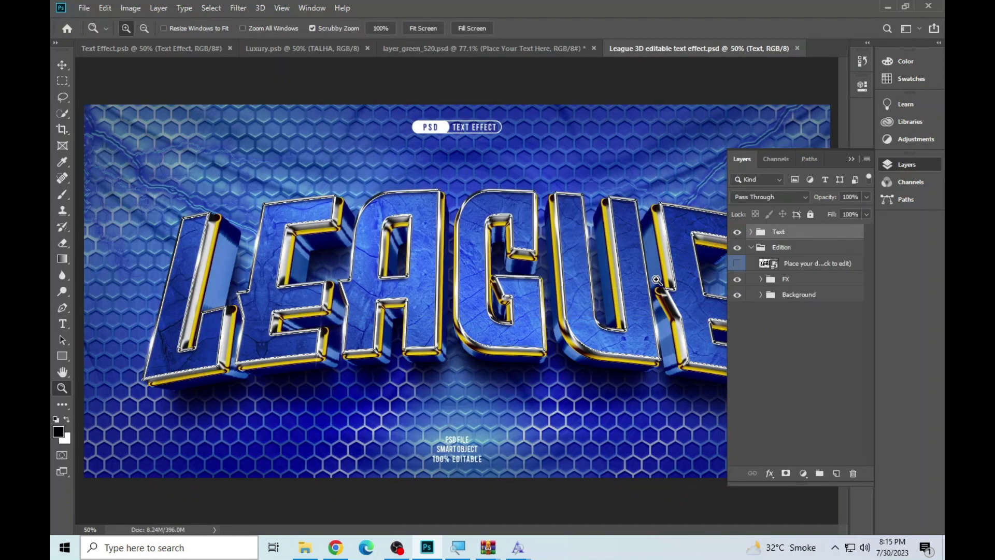
left_click(771, 266)
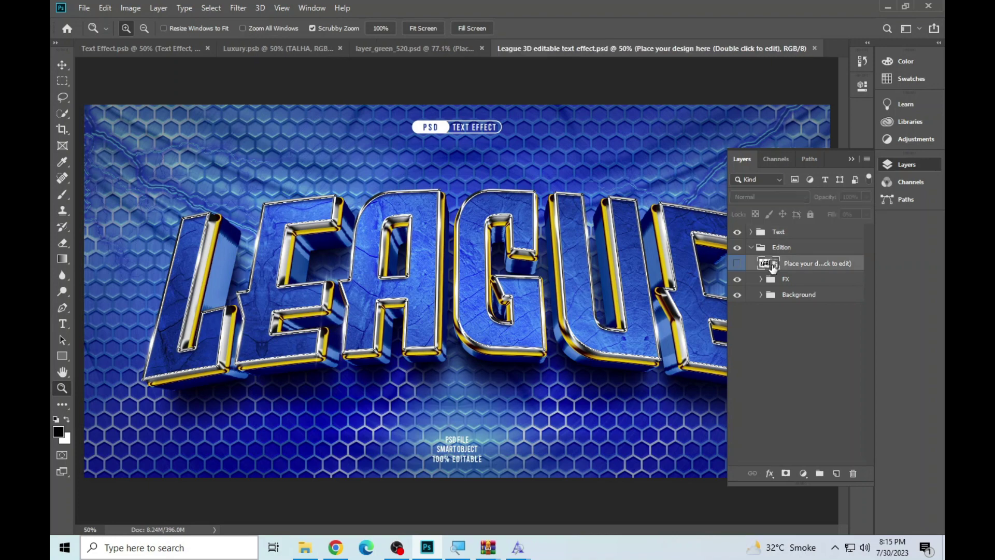
double_click(772, 265)
left_click(549, 298)
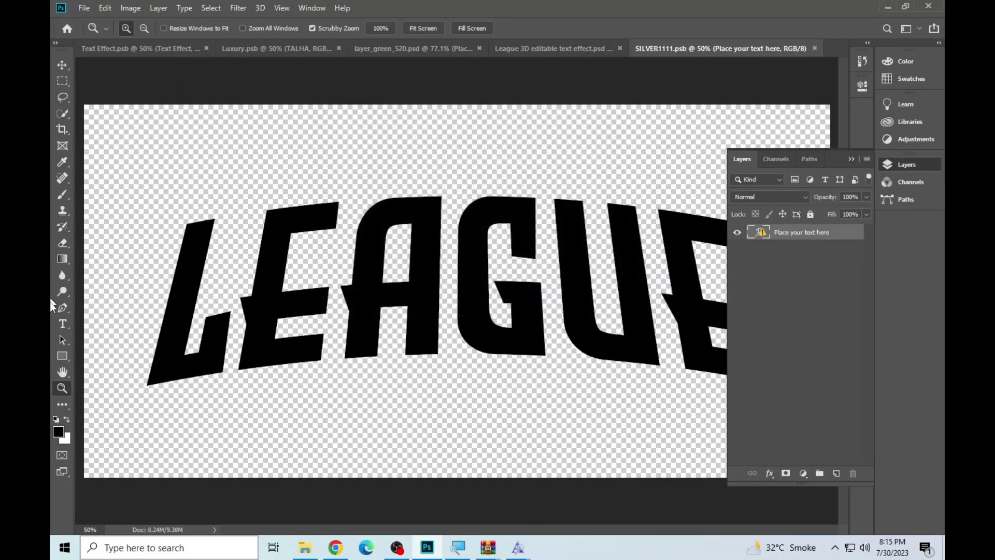
Accept the font warning and replace the LEAGUE text with the typed name AZHA.
left_click(363, 285)
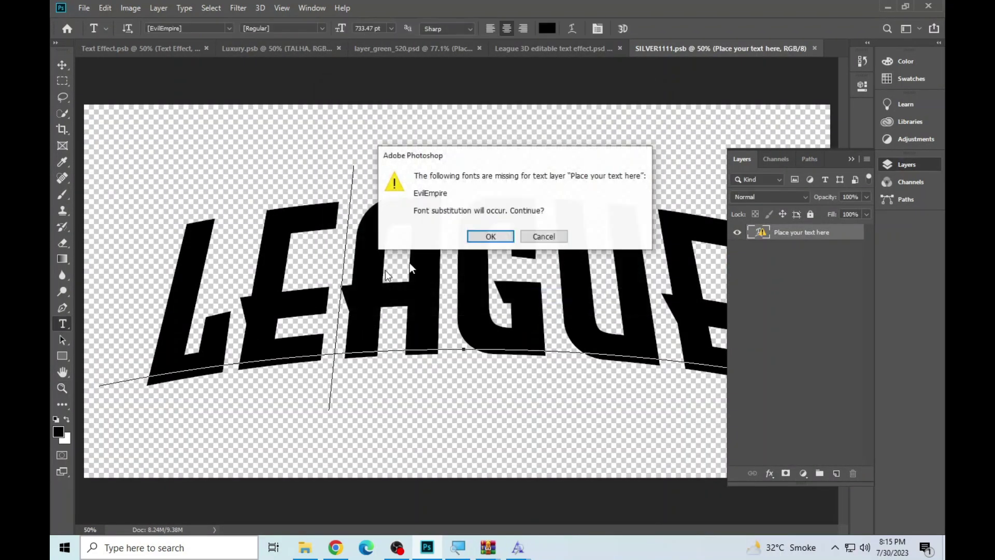
left_click(503, 232)
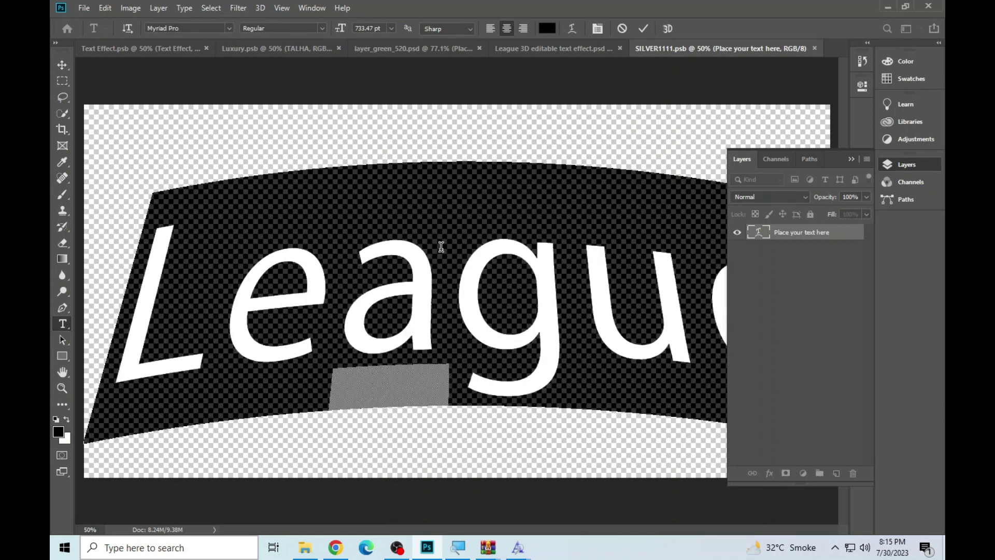
type("AZHA")
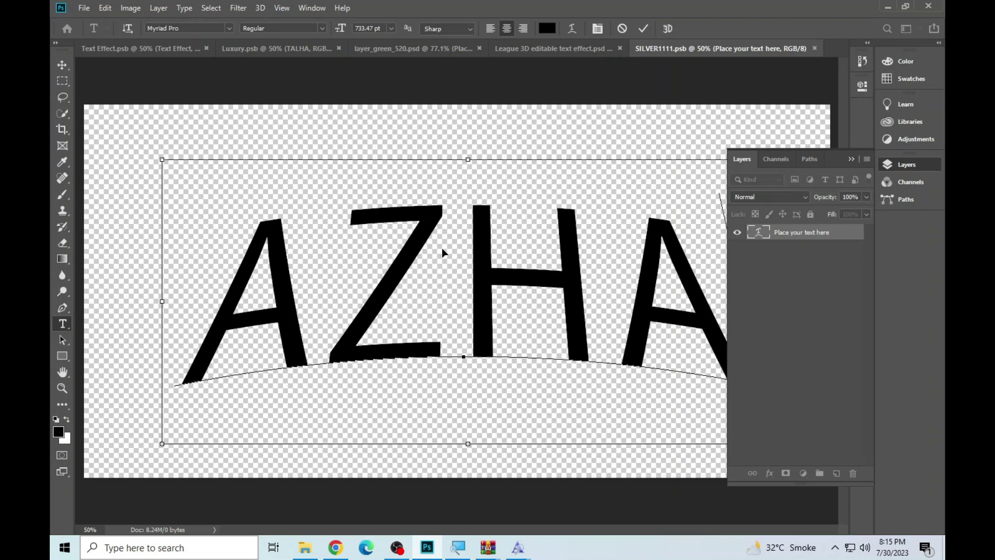
key("ctrl+a")
Preview fonts from the font list and apply Poppins ExtraBold to the name.
left_click(211, 28)
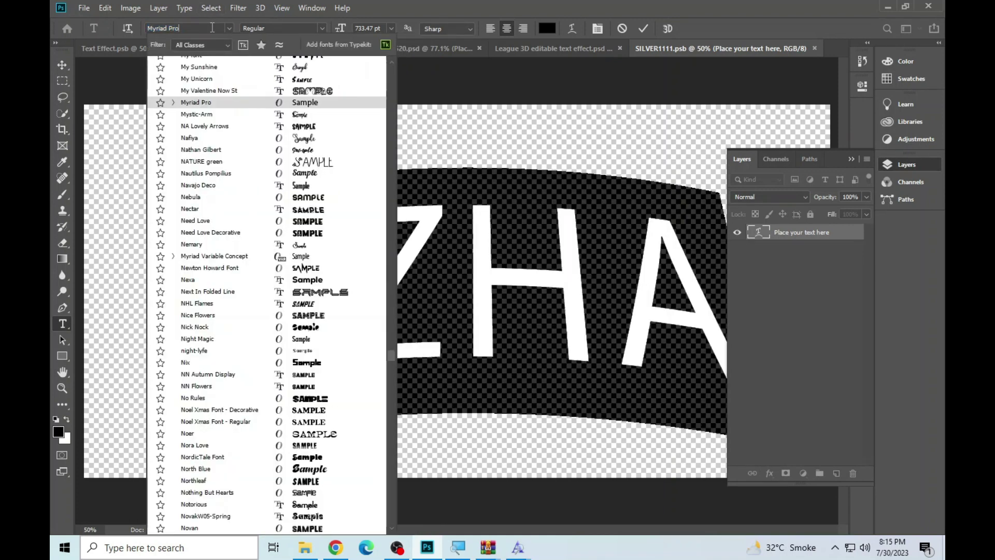
key("Down")
key("Down")
key("Down")
key("Down")
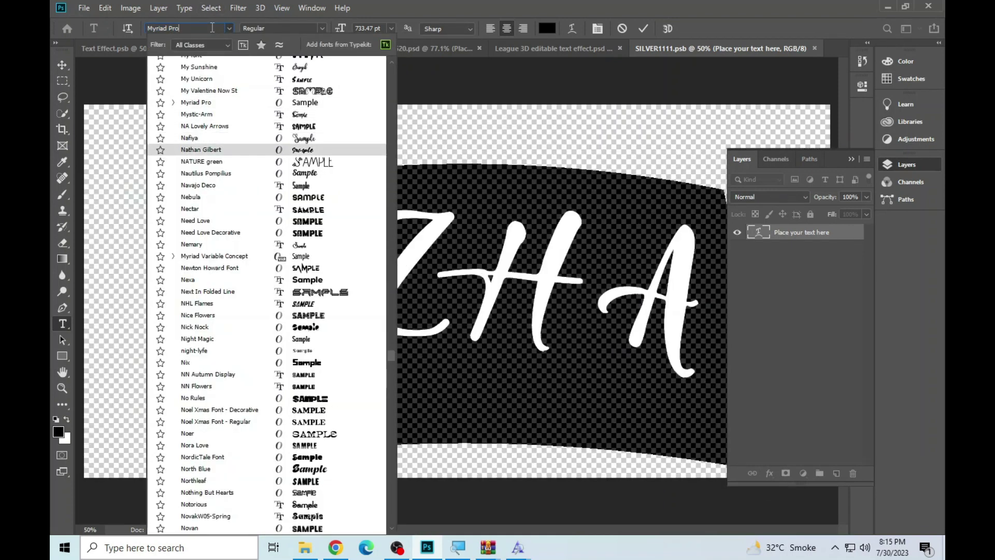
key("Down")
key("Down")
key("Down")
key("Down")
key("Down")
key("Down")
scroll(191, 196, "down", 3)
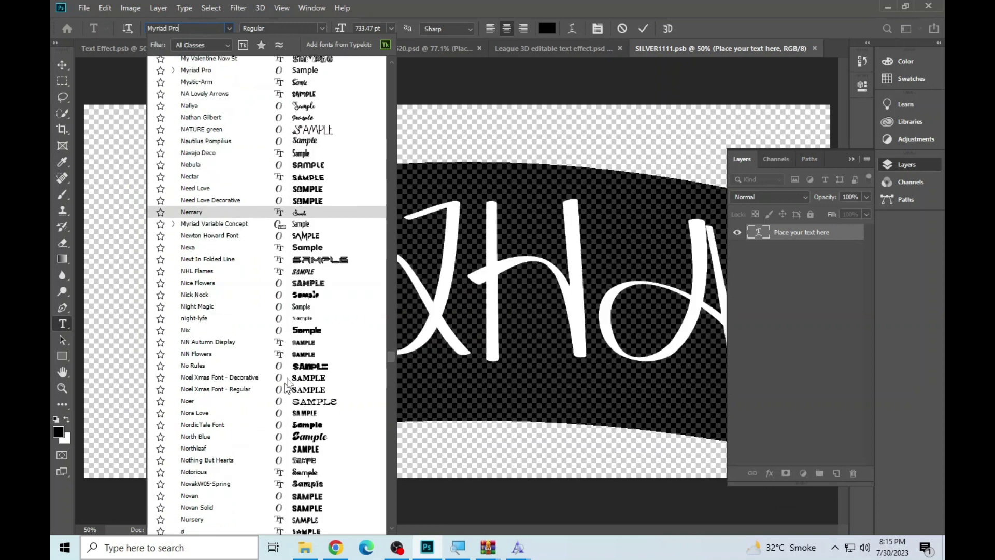
key("Down")
key("Down")
key("Down")
scroll(222, 363, "down", 4)
scroll(245, 399, "down", 3)
key("Down")
key("Down")
key("Down")
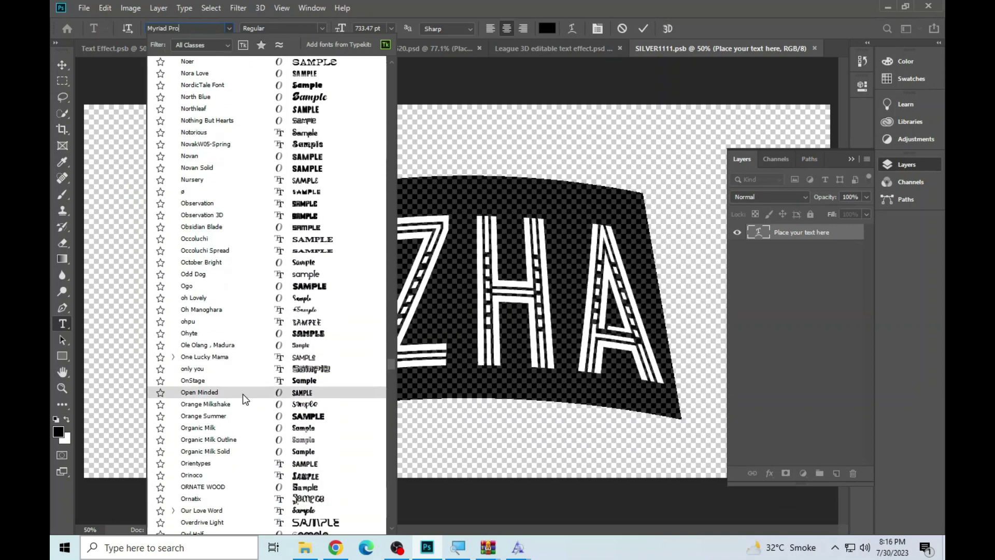
scroll(244, 404, "down", 3)
scroll(241, 417, "down", 3)
scroll(240, 420, "down", 5)
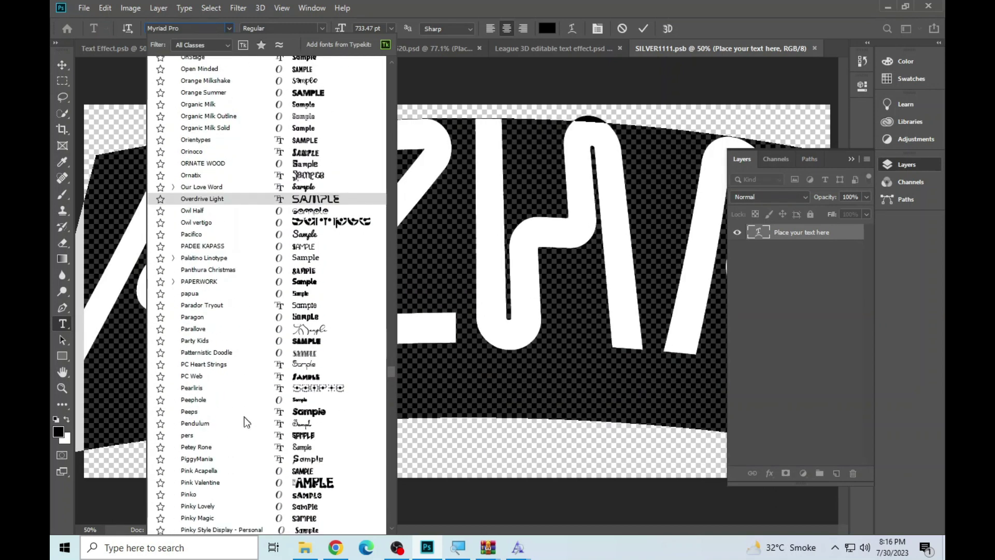
scroll(240, 394, "down", 4)
scroll(239, 396, "down", 5)
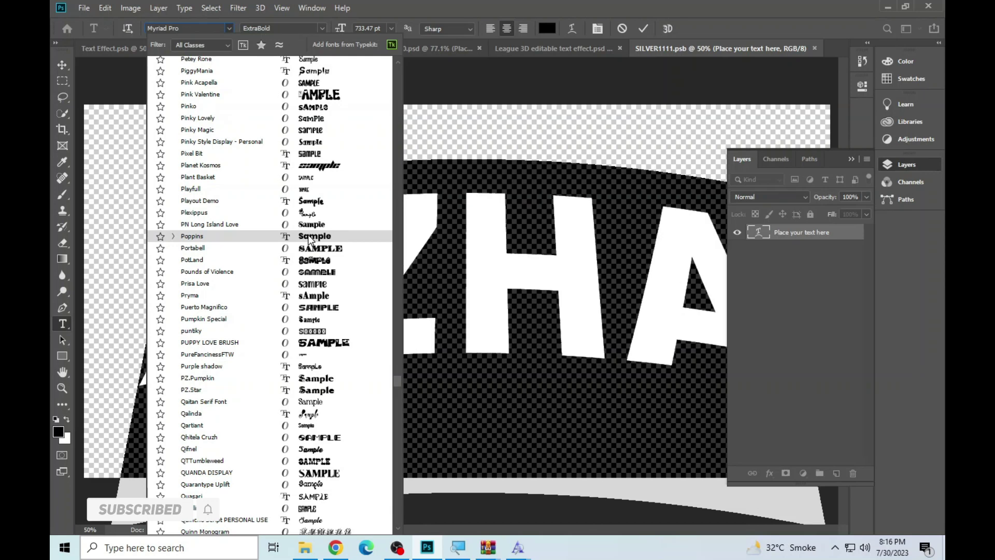
left_click(300, 236)
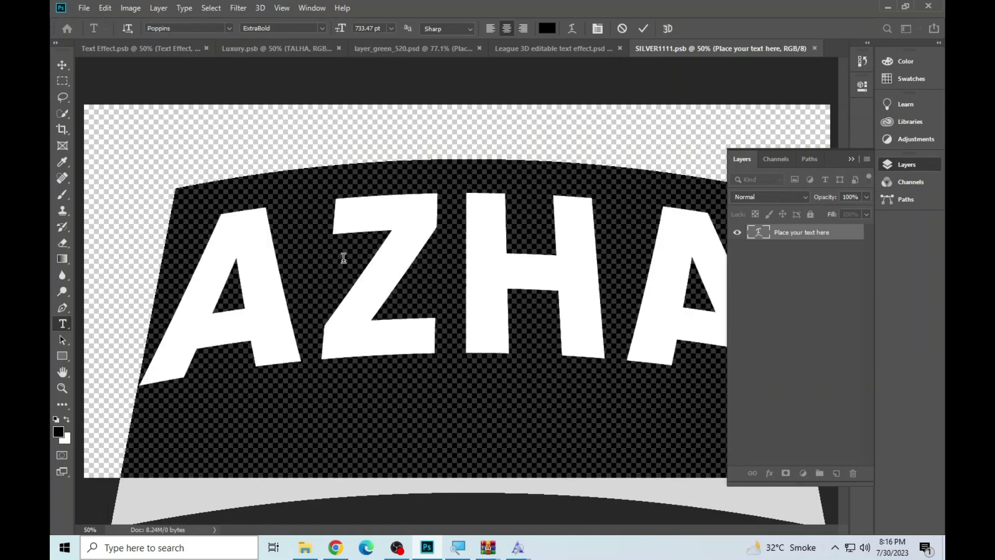
Shrink the name from 733.47 to 601.47 pt so it fits, then commit the text.
left_click(343, 257)
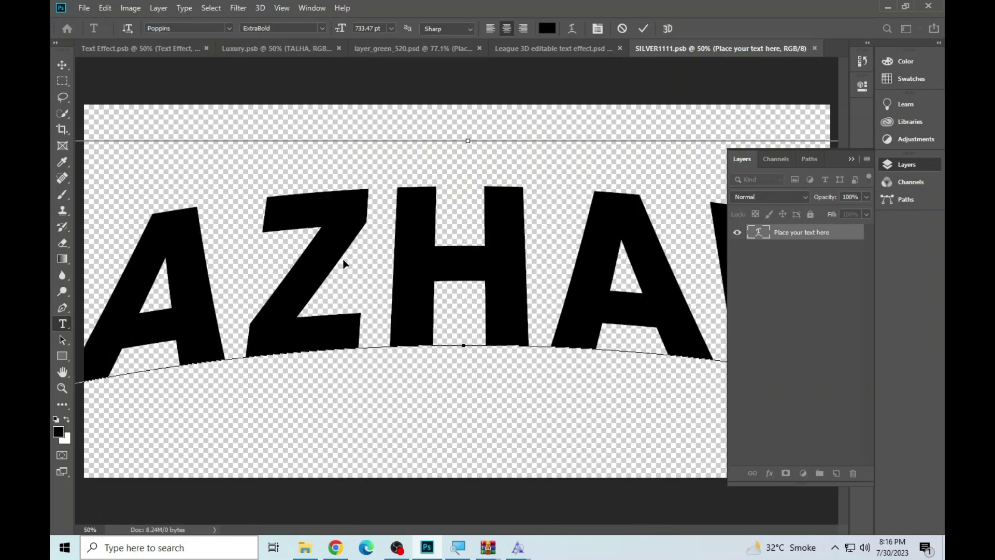
key("ctrl+a")
left_click_drag(341, 28, 288, 72)
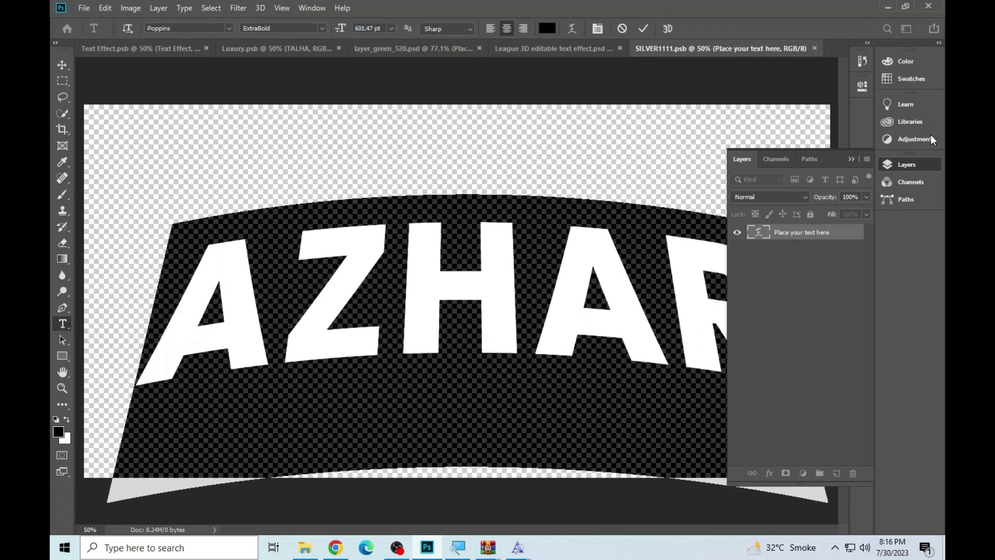
left_click(907, 165)
left_click(394, 311)
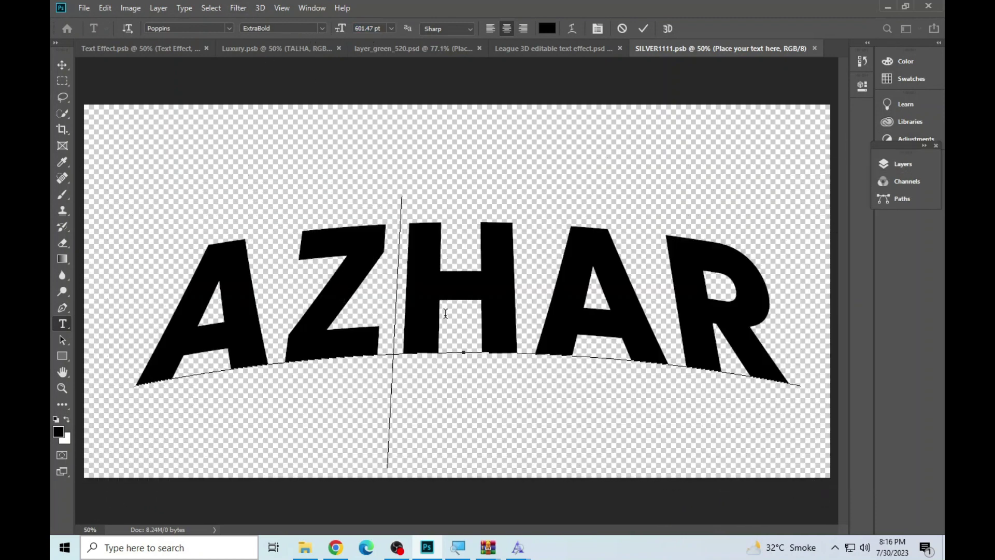
key("ctrl+Return")
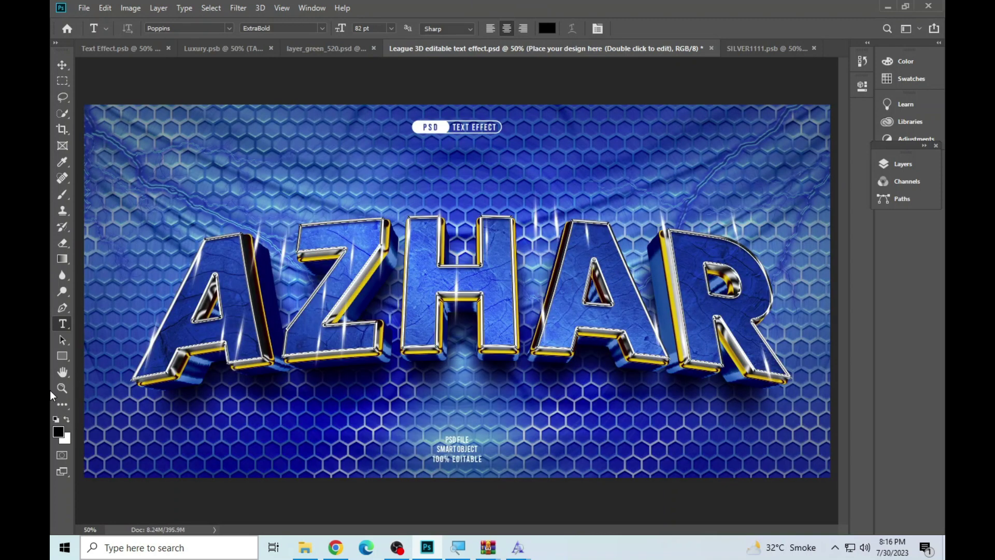
Zoom in to inspect the blue 3D AZHAR lettering.
left_click(63, 388)
left_click(468, 339)
right_click(366, 259)
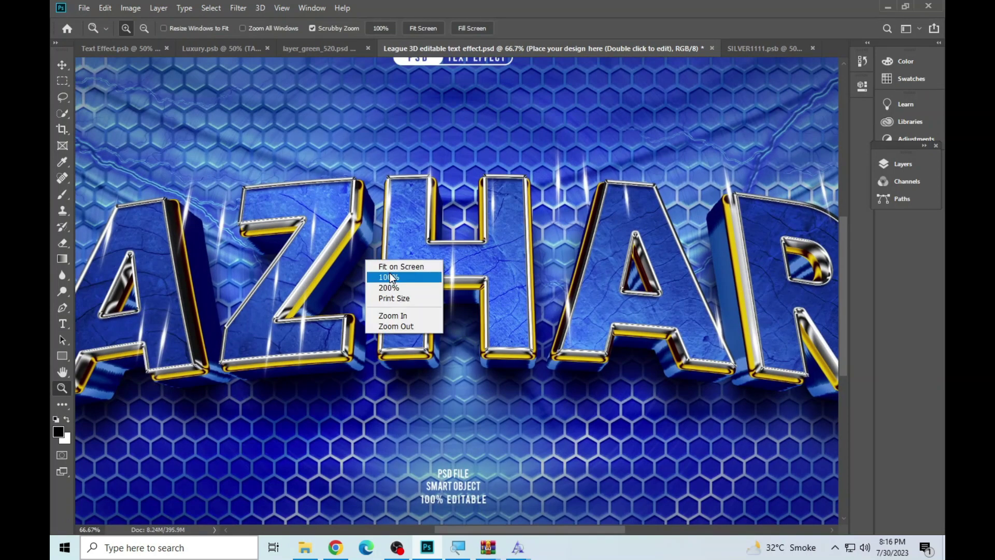
left_click(386, 276)
Fit the AZHAR design on screen, then return via Chrome to the templates folder in File Explorer.
right_click(399, 241)
left_click(429, 248)
left_click(336, 548)
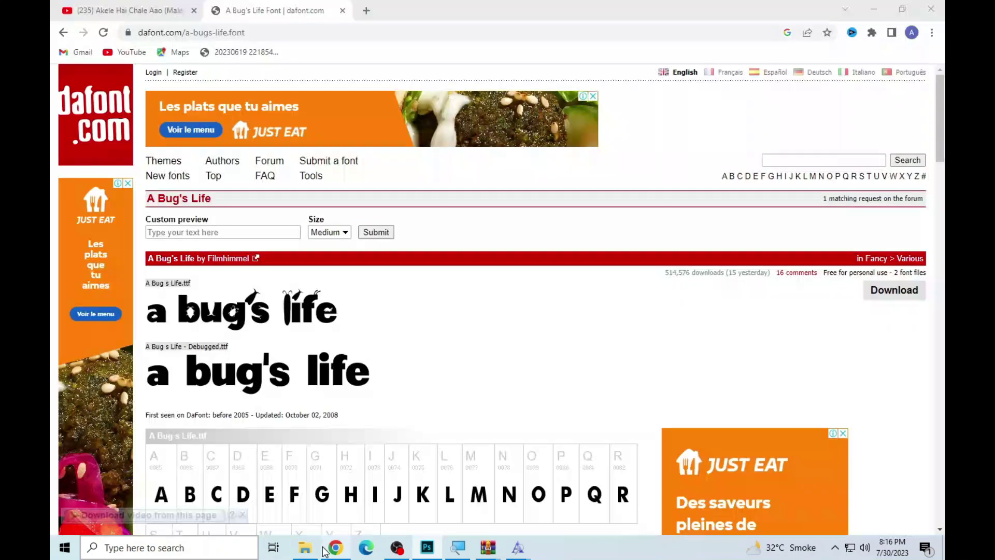
left_click(313, 550)
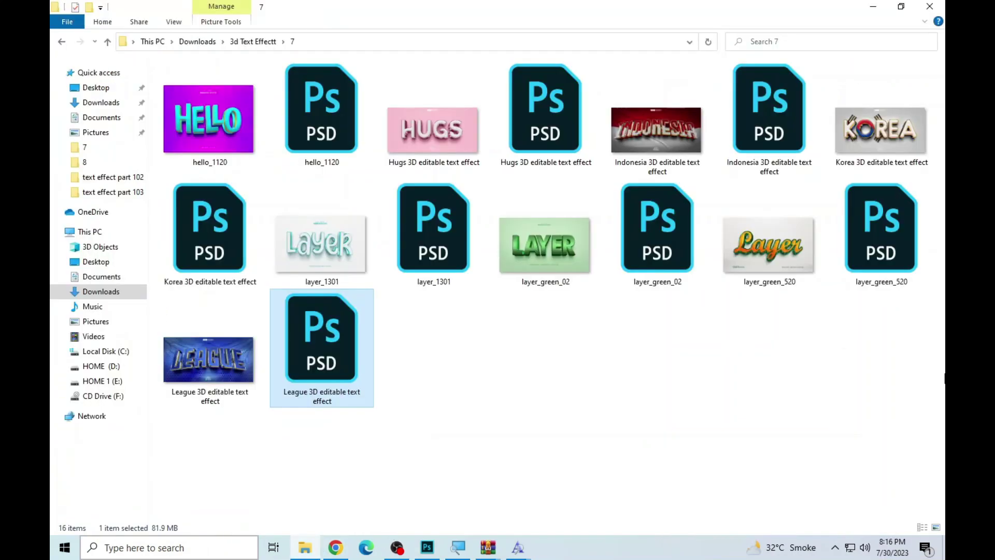